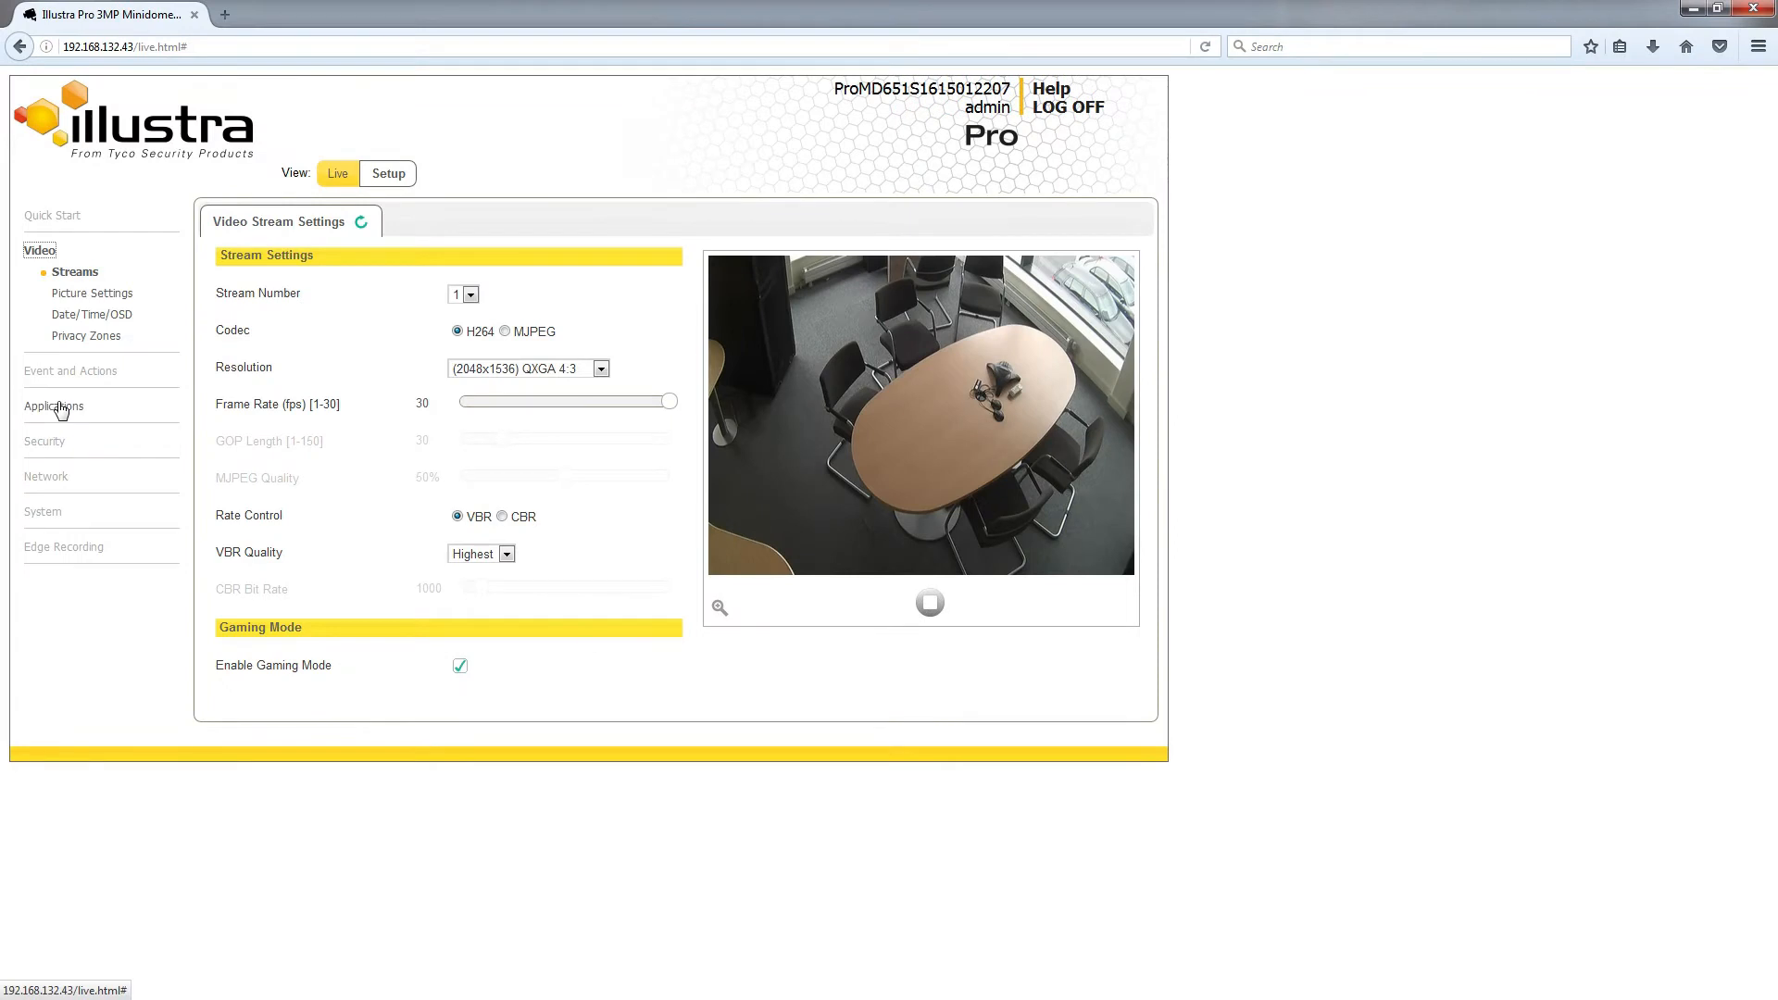
Step: Open the License page in the camera's Applications settings
click(60, 408)
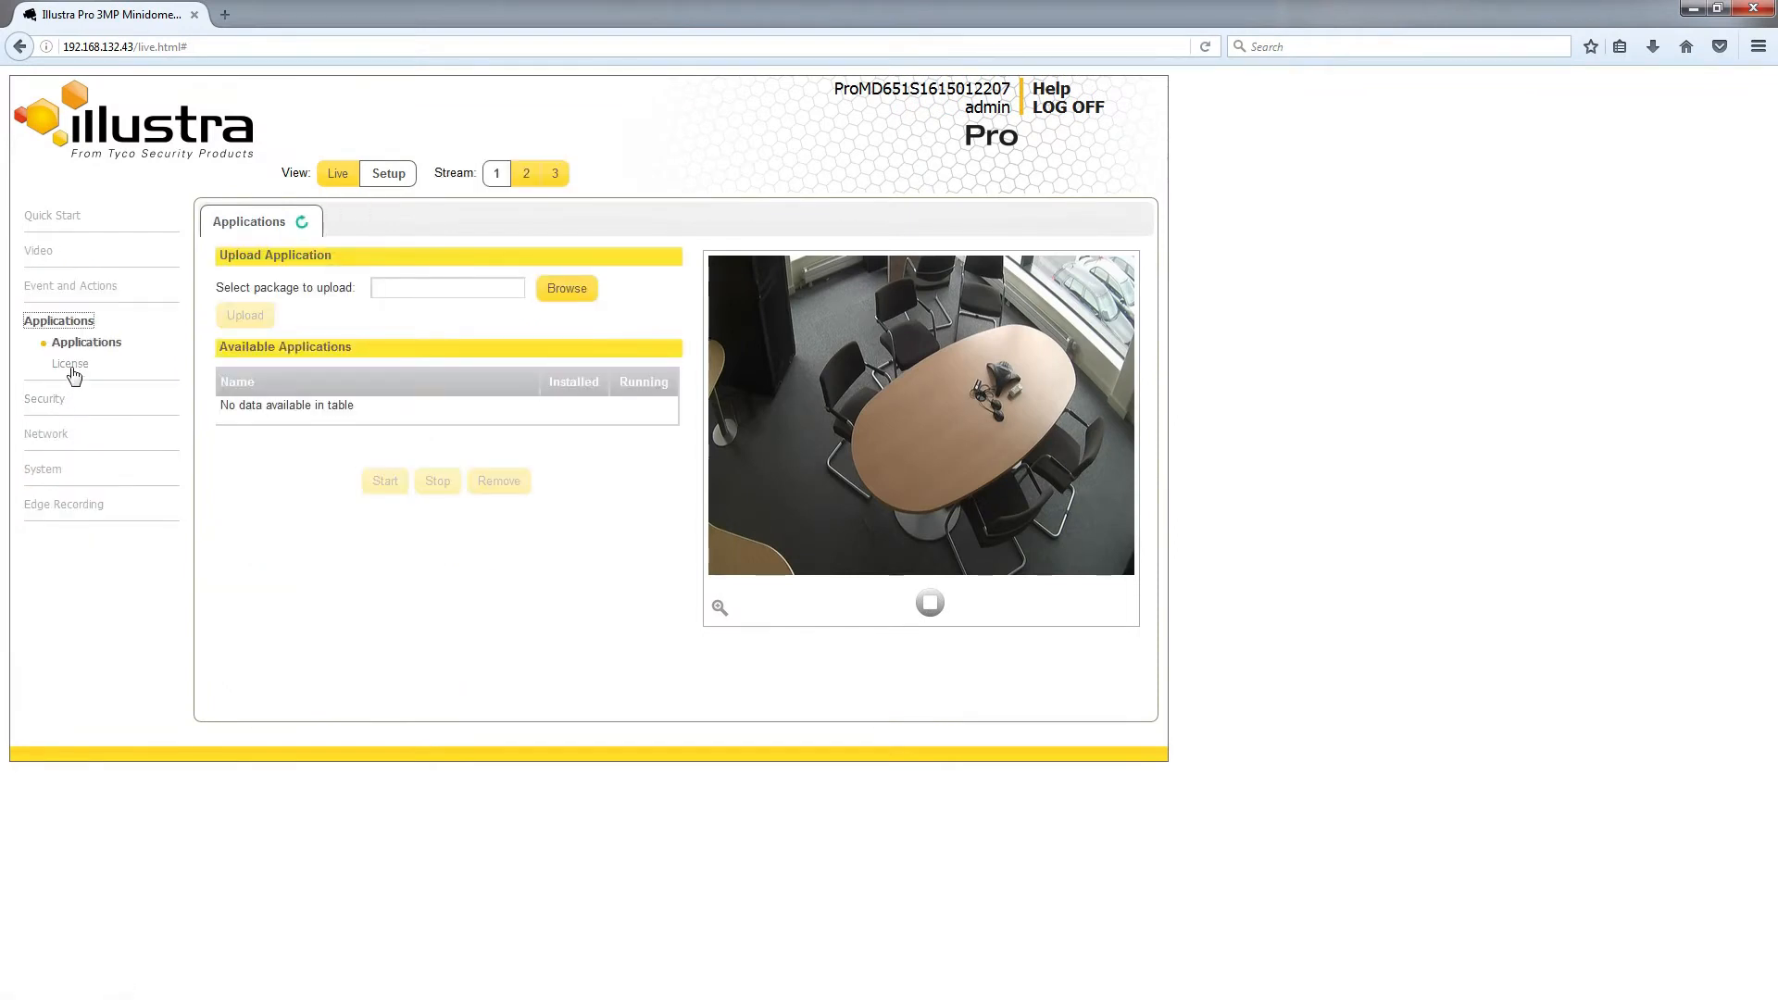
click(74, 367)
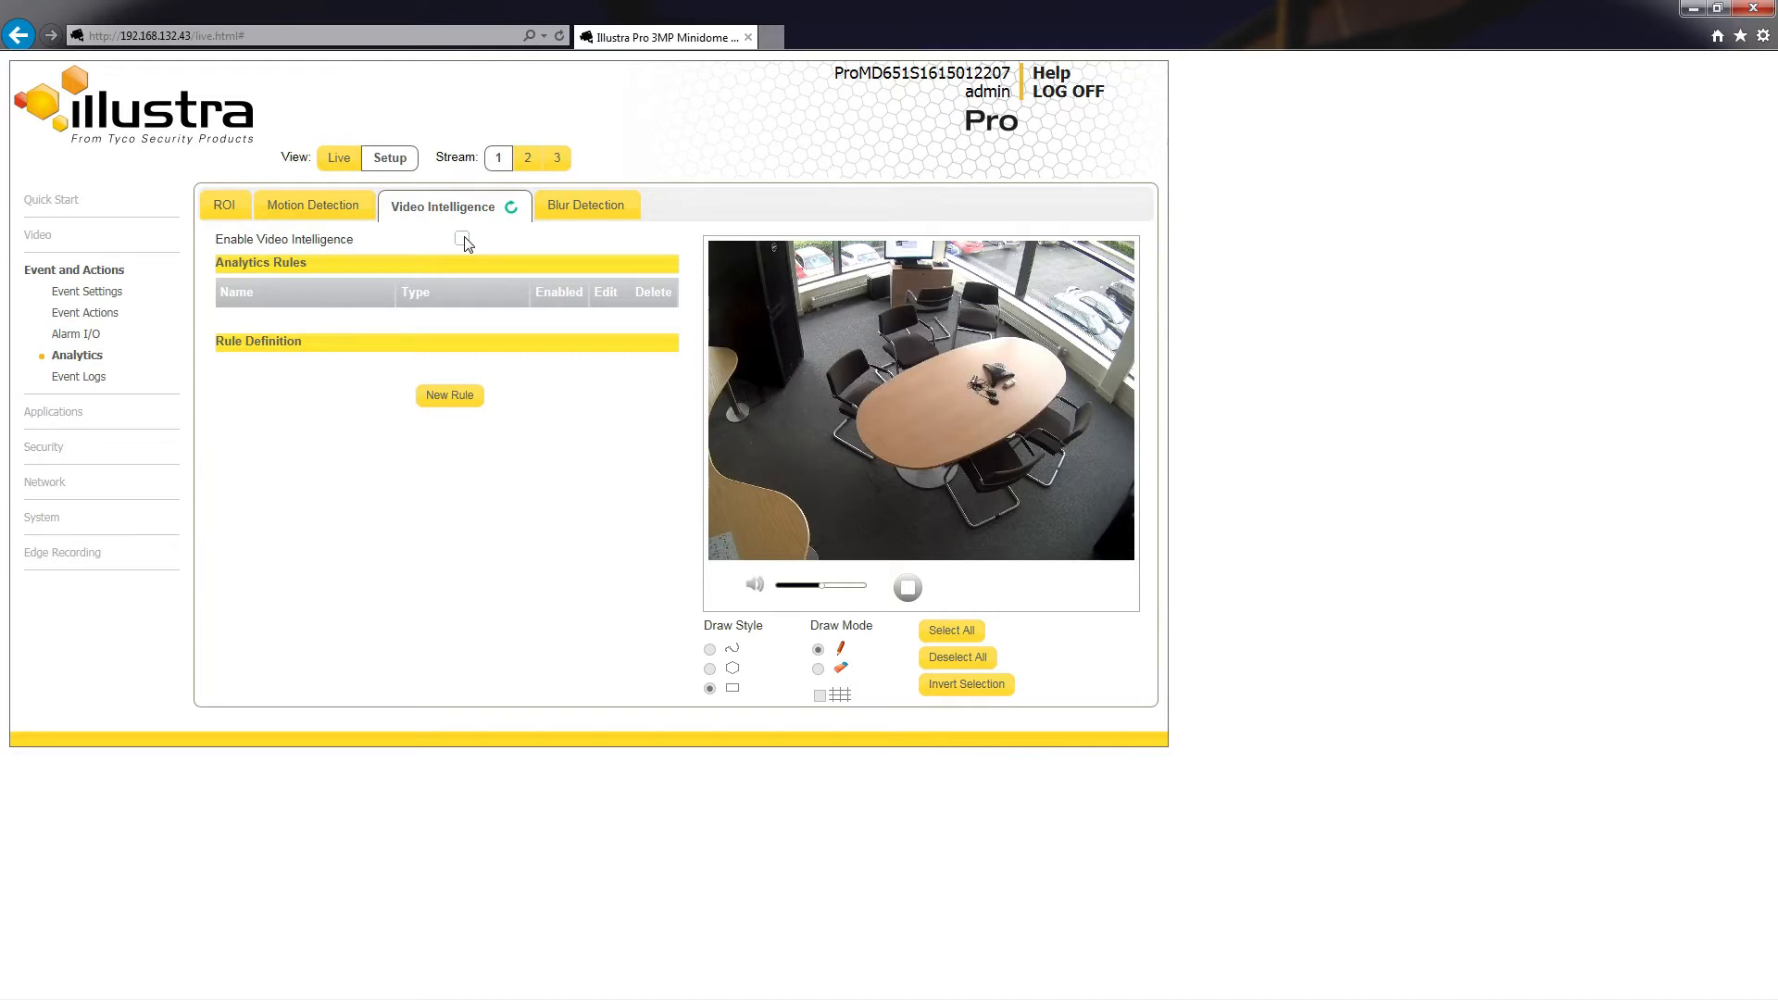
Step: Enable Video Intelligence and start a new Object Detection rule named "object table"
click(462, 239)
click(463, 398)
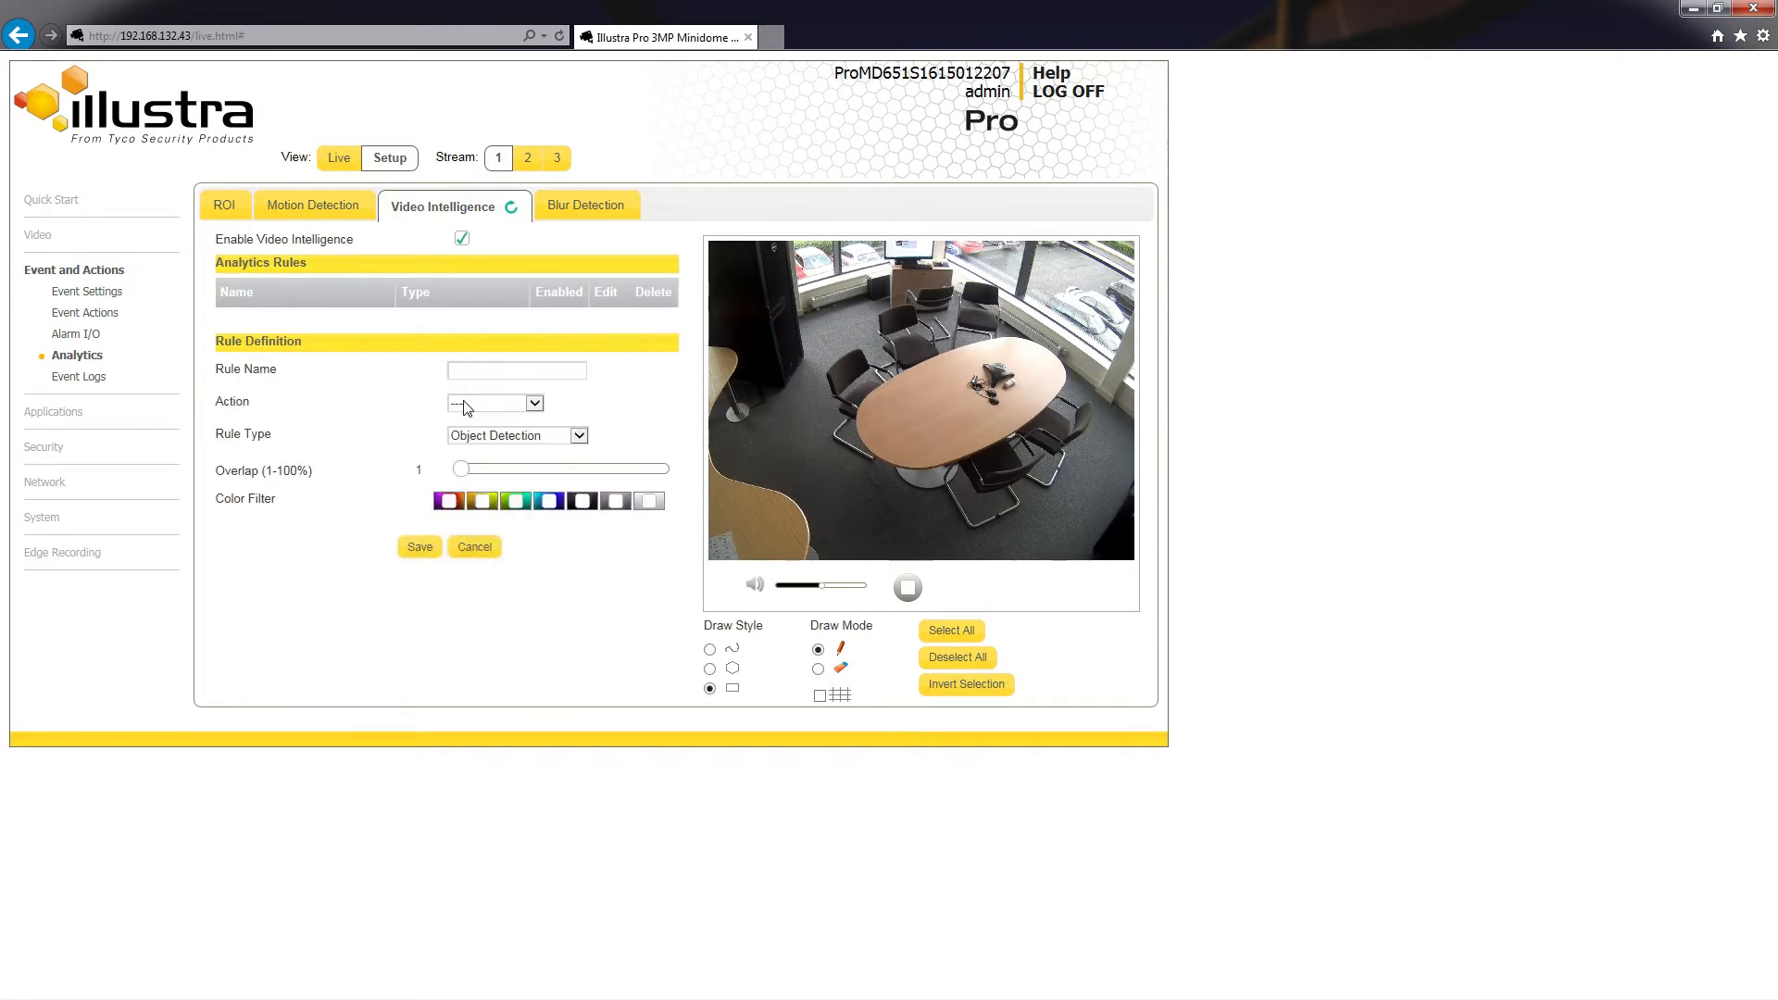
click(574, 439)
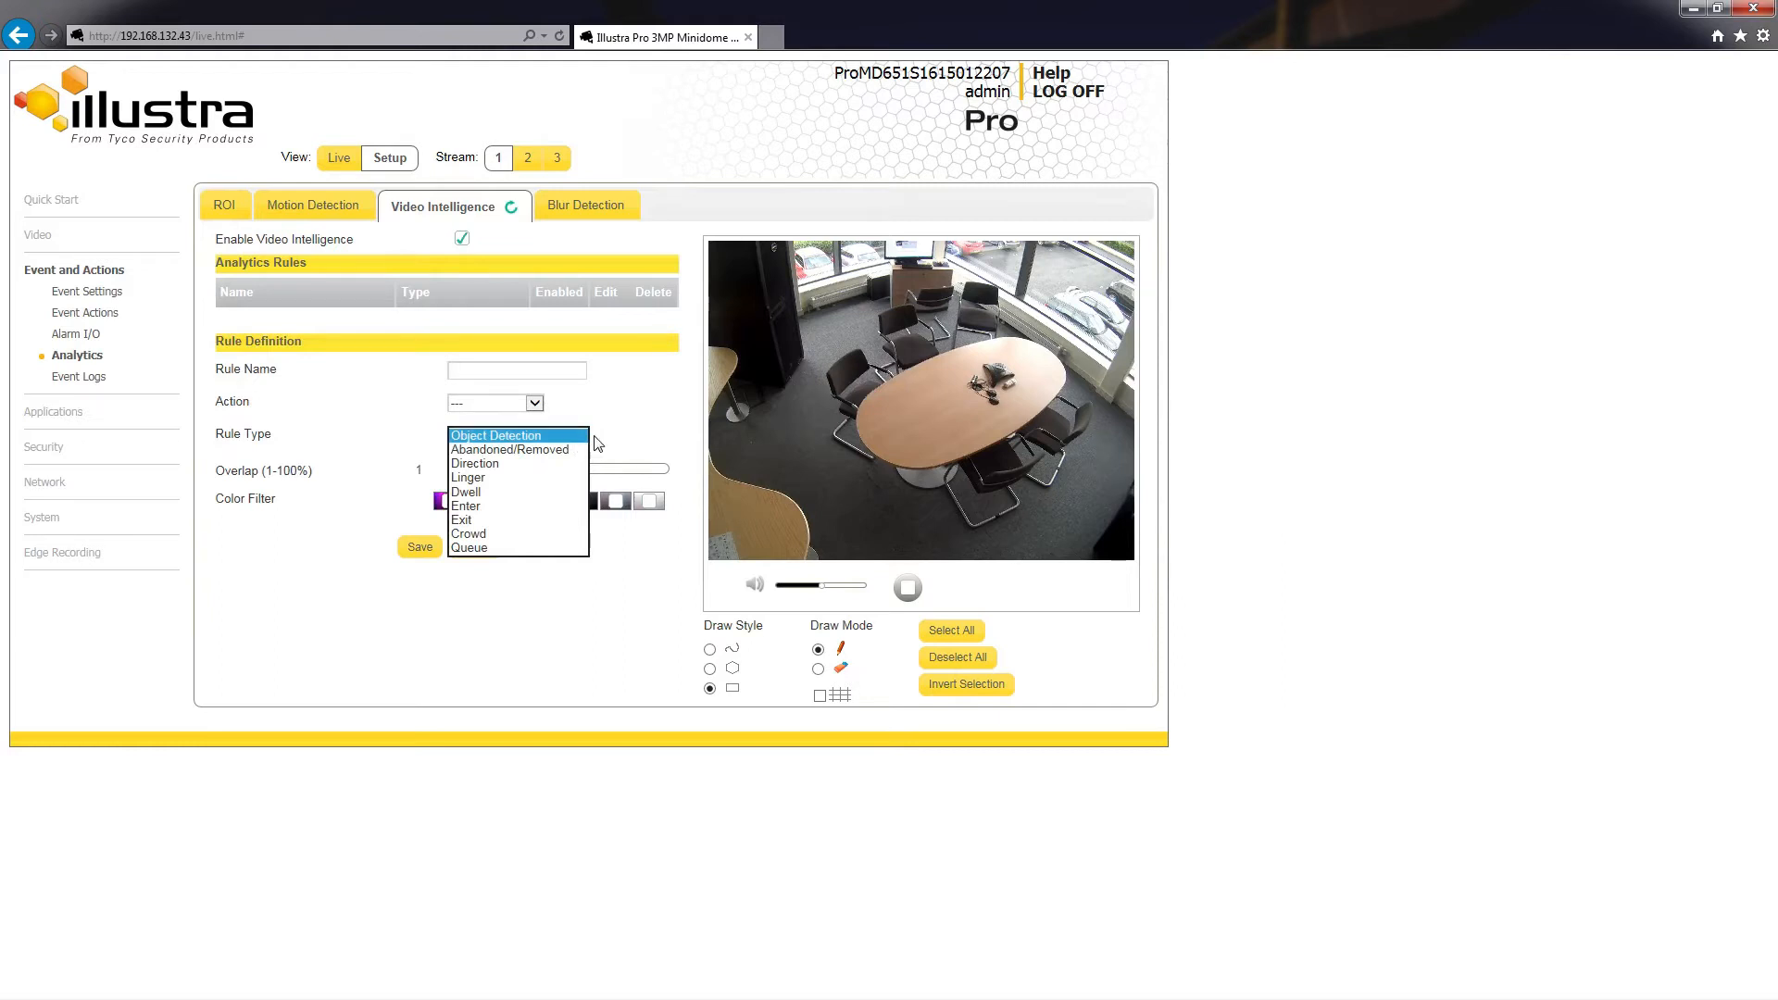
click(598, 445)
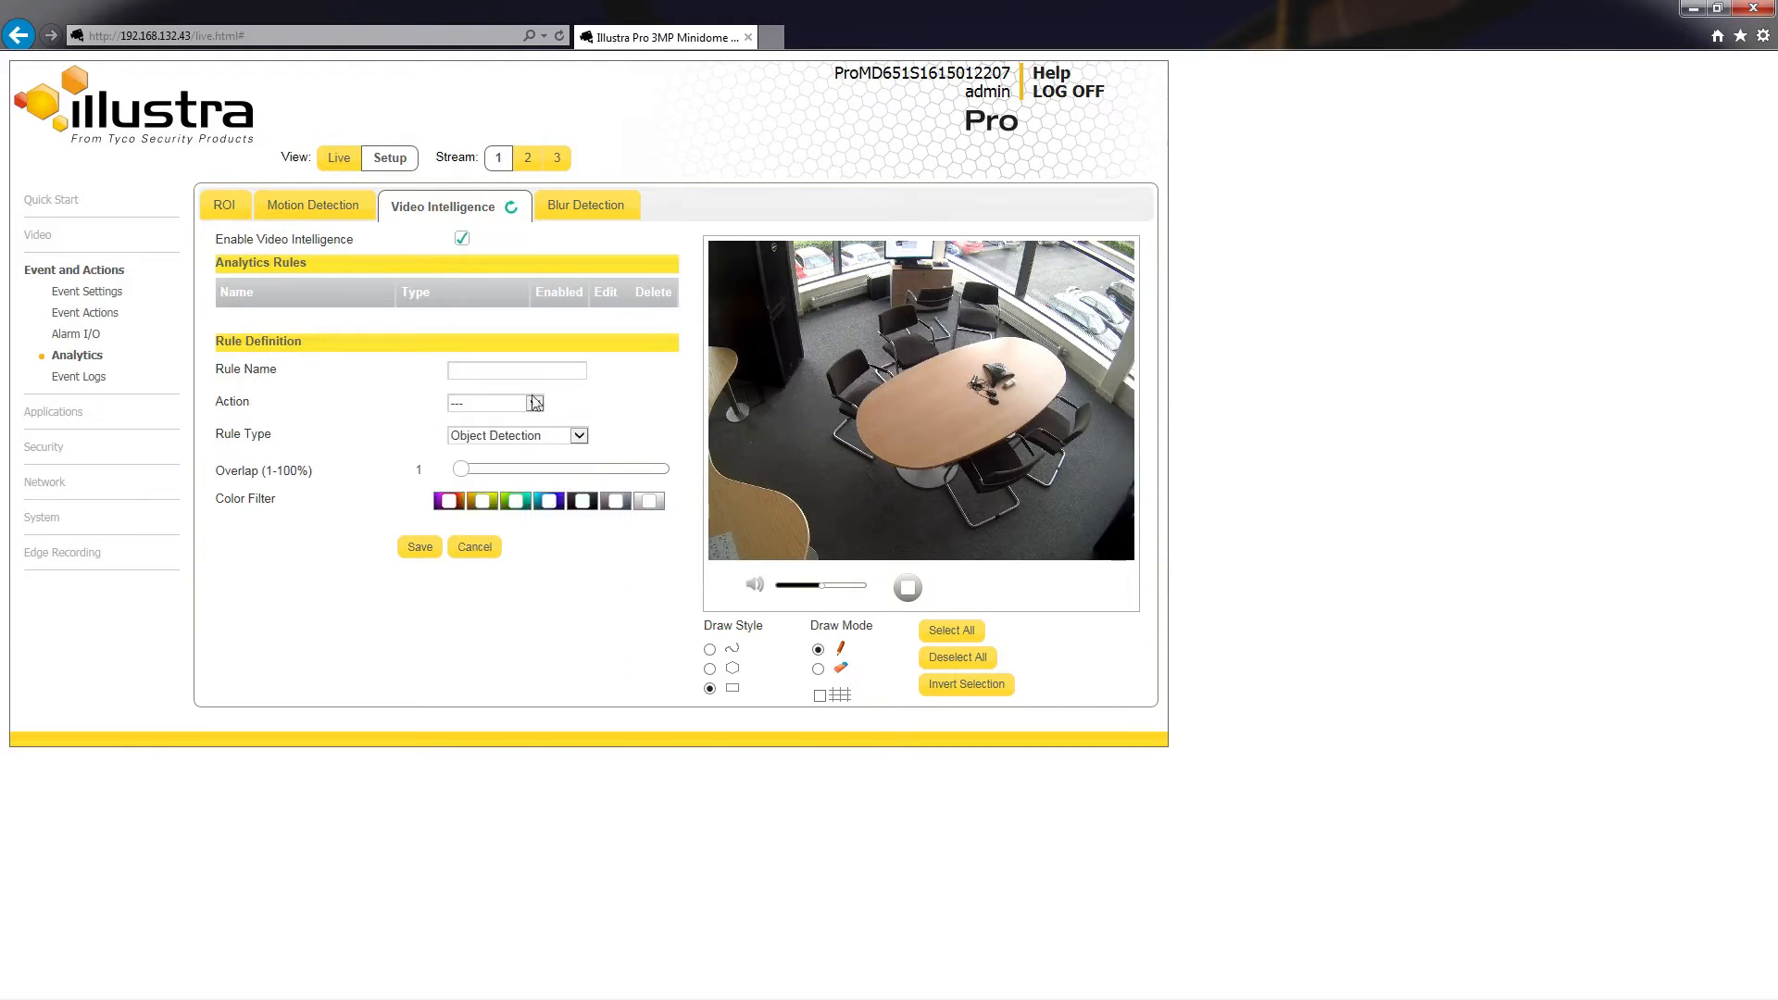
text(object table)
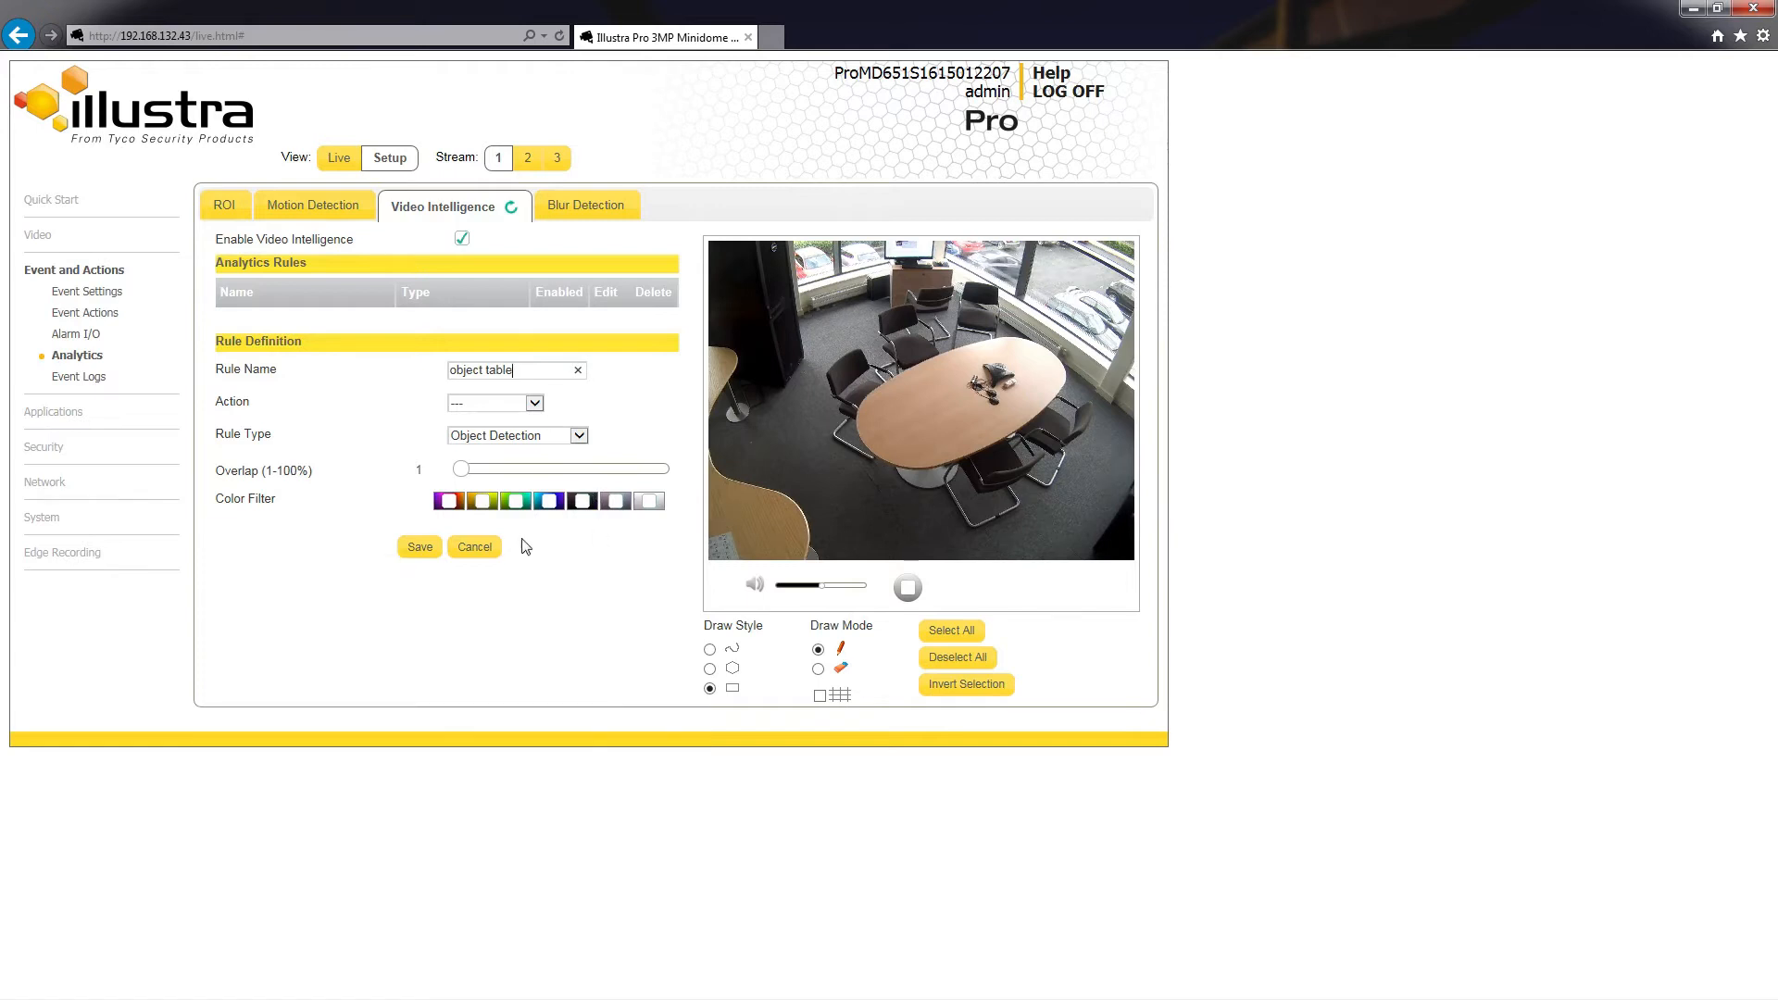
Step: Preview the color ranges offered by the rule's color filter swatches
click(436, 505)
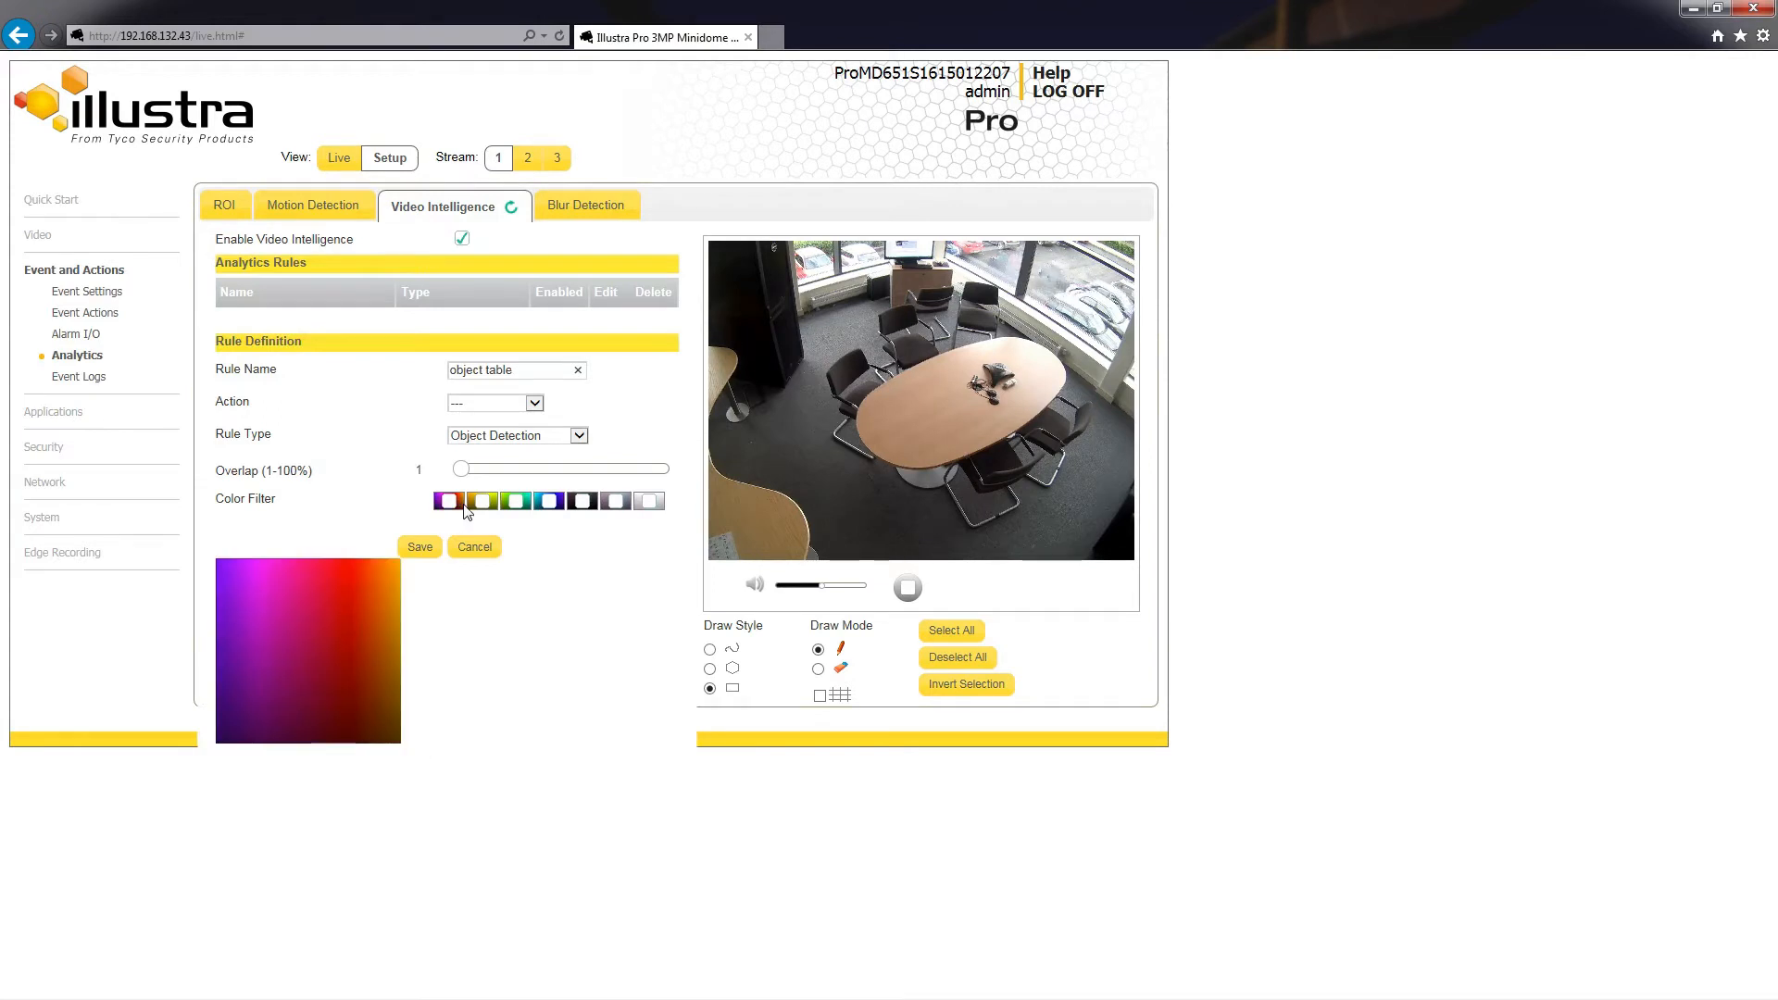
mouse_move(500, 508)
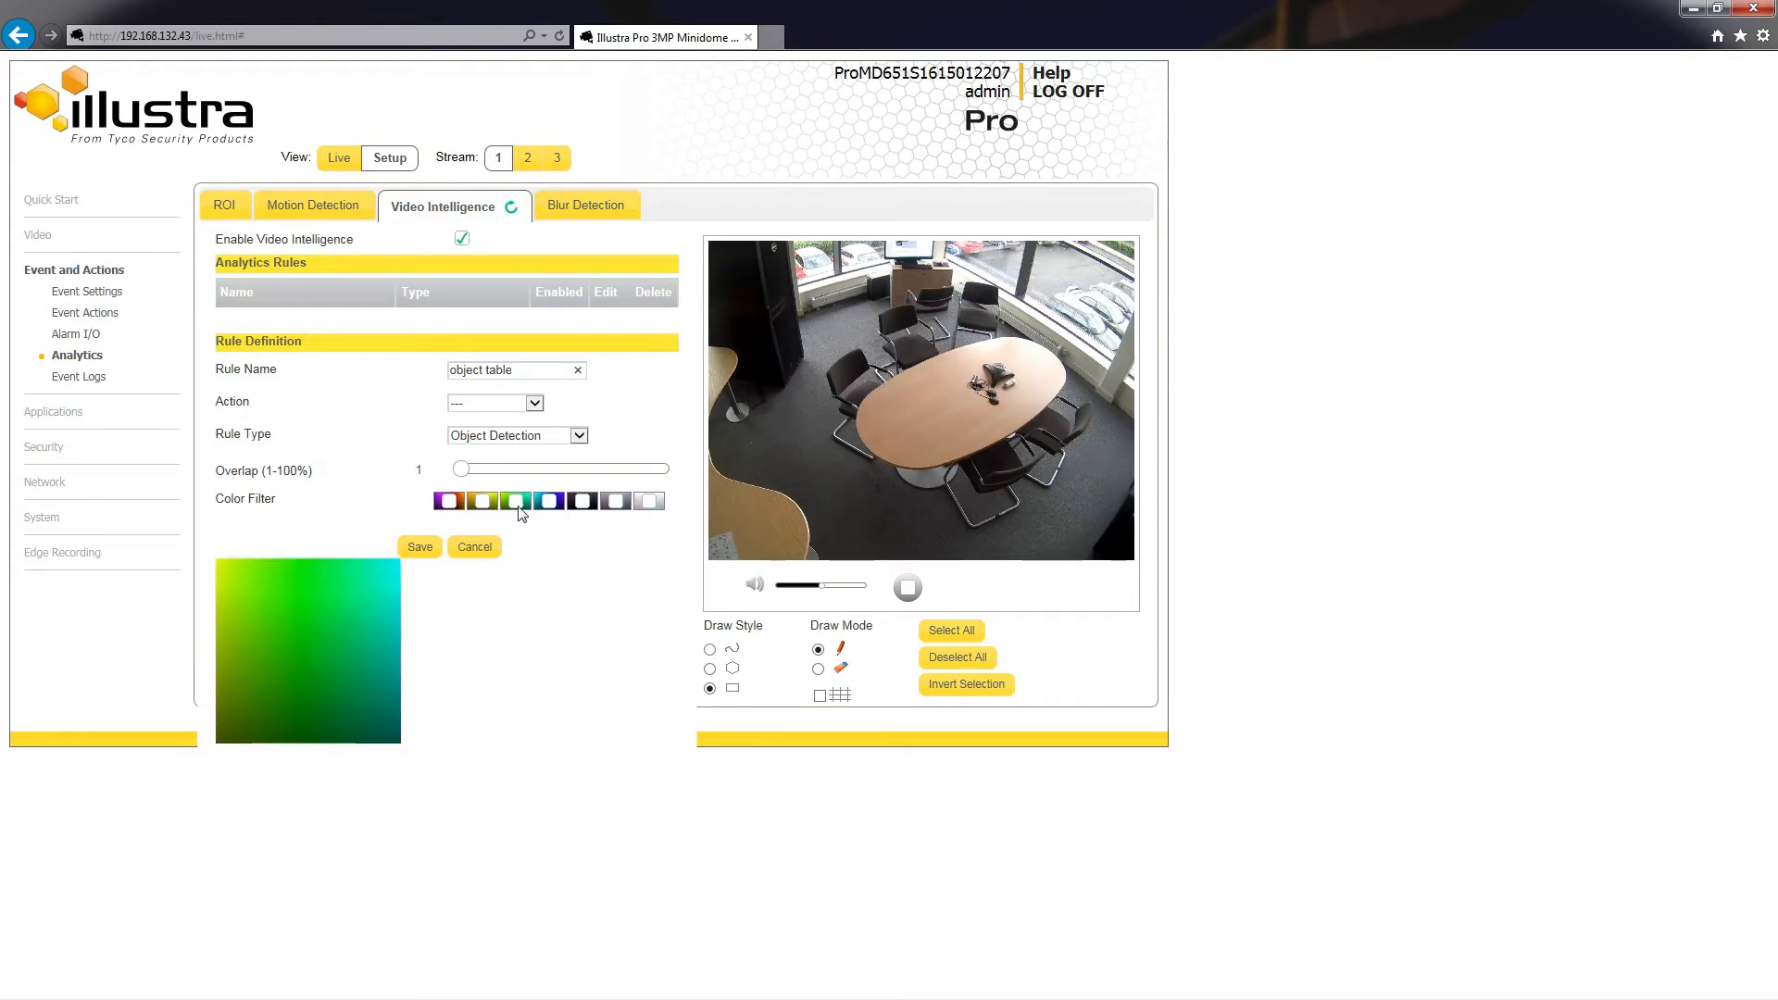
mouse_move(575, 507)
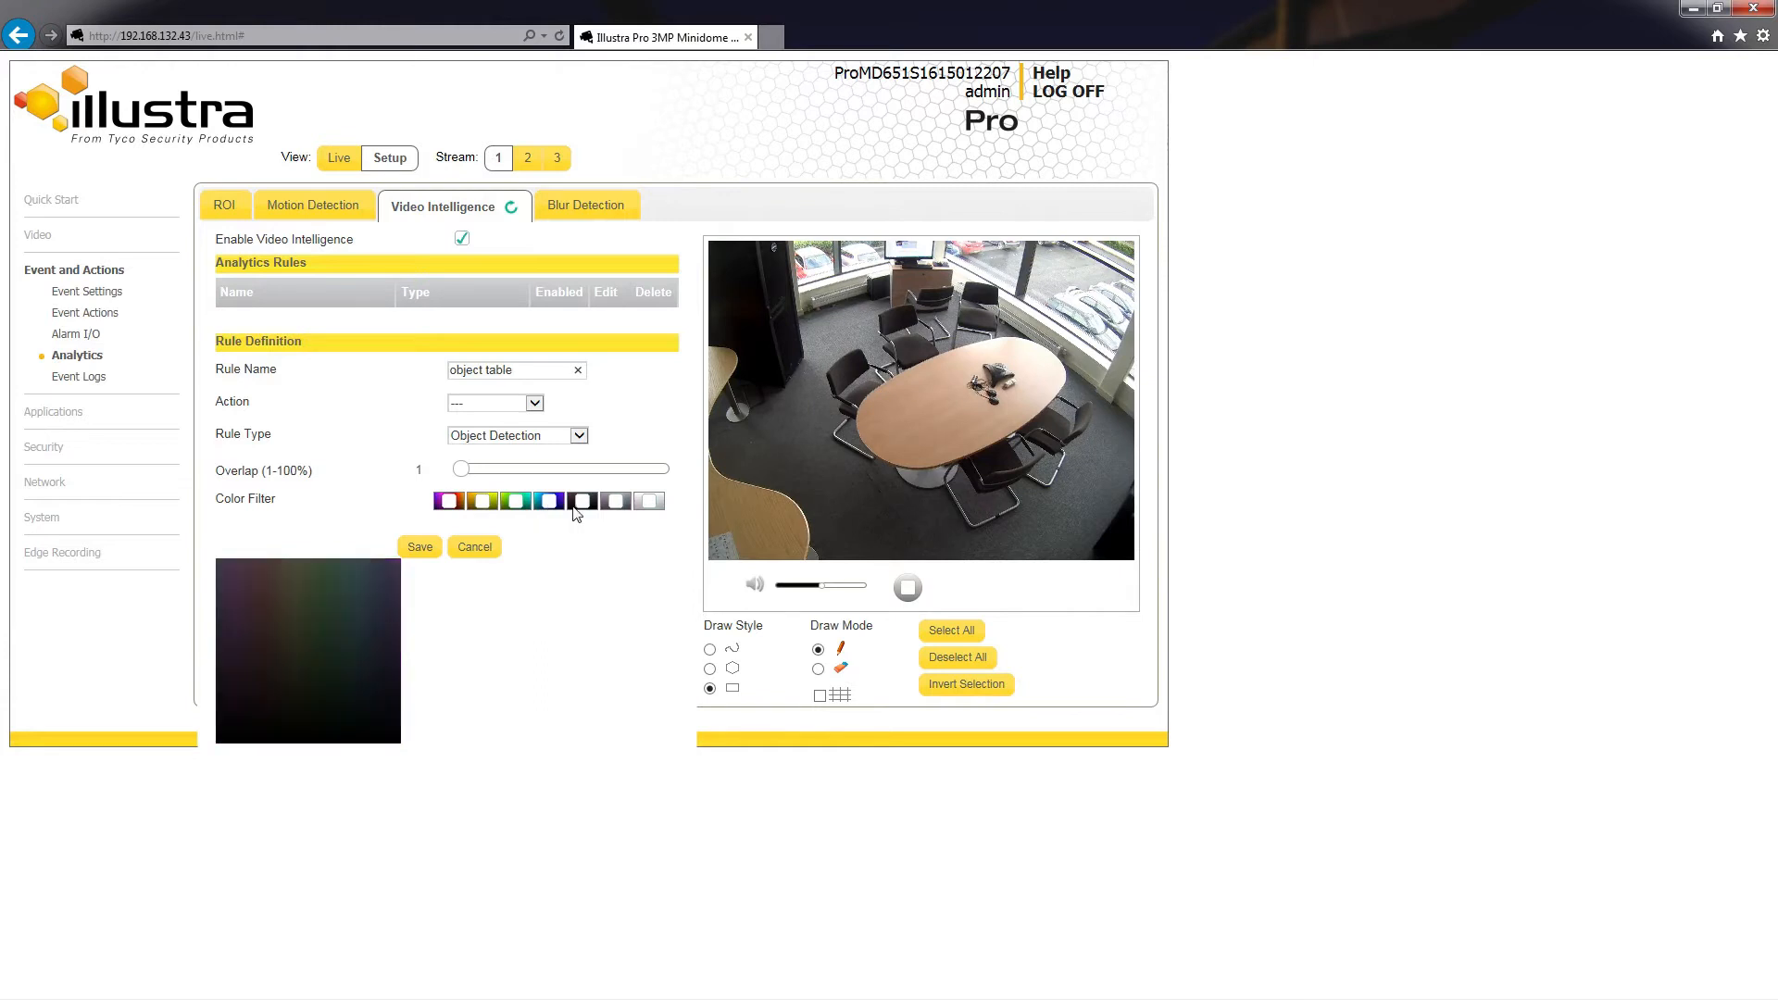
mouse_move(646, 508)
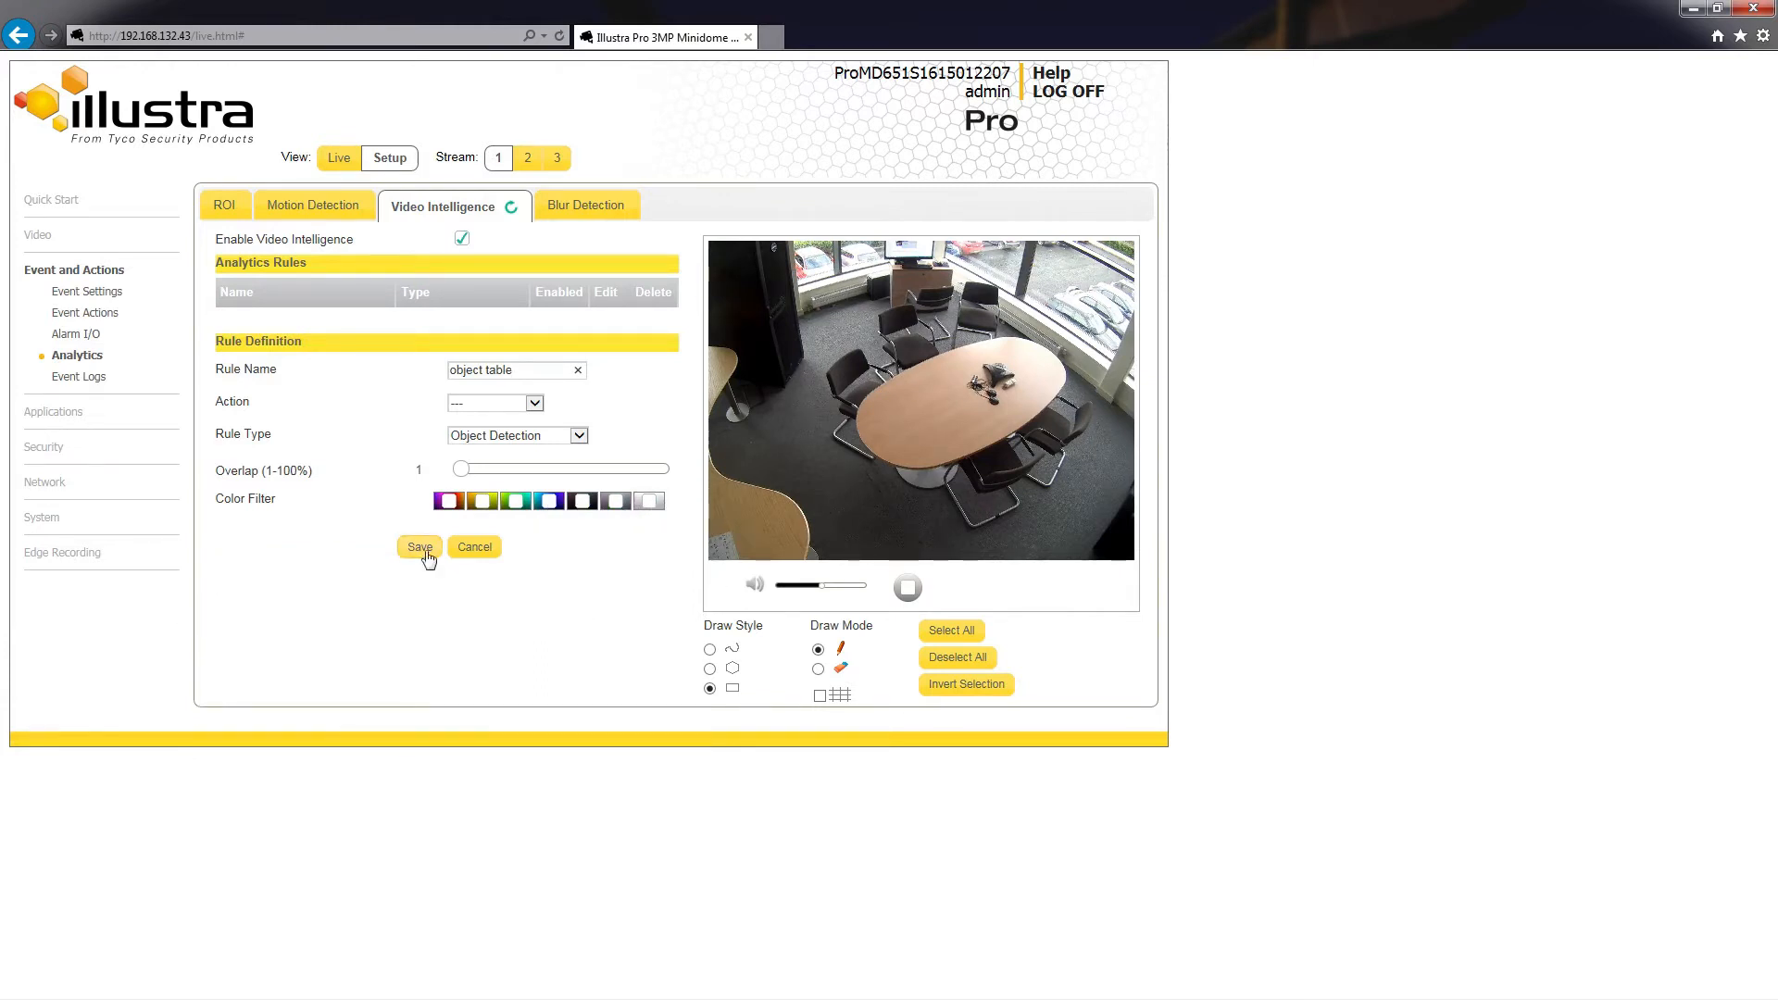
Step: Set the overlap to 19%, draw a small rectangular detection zone over the near end of the oval table, and save the rule
drag(462, 469, 573, 483)
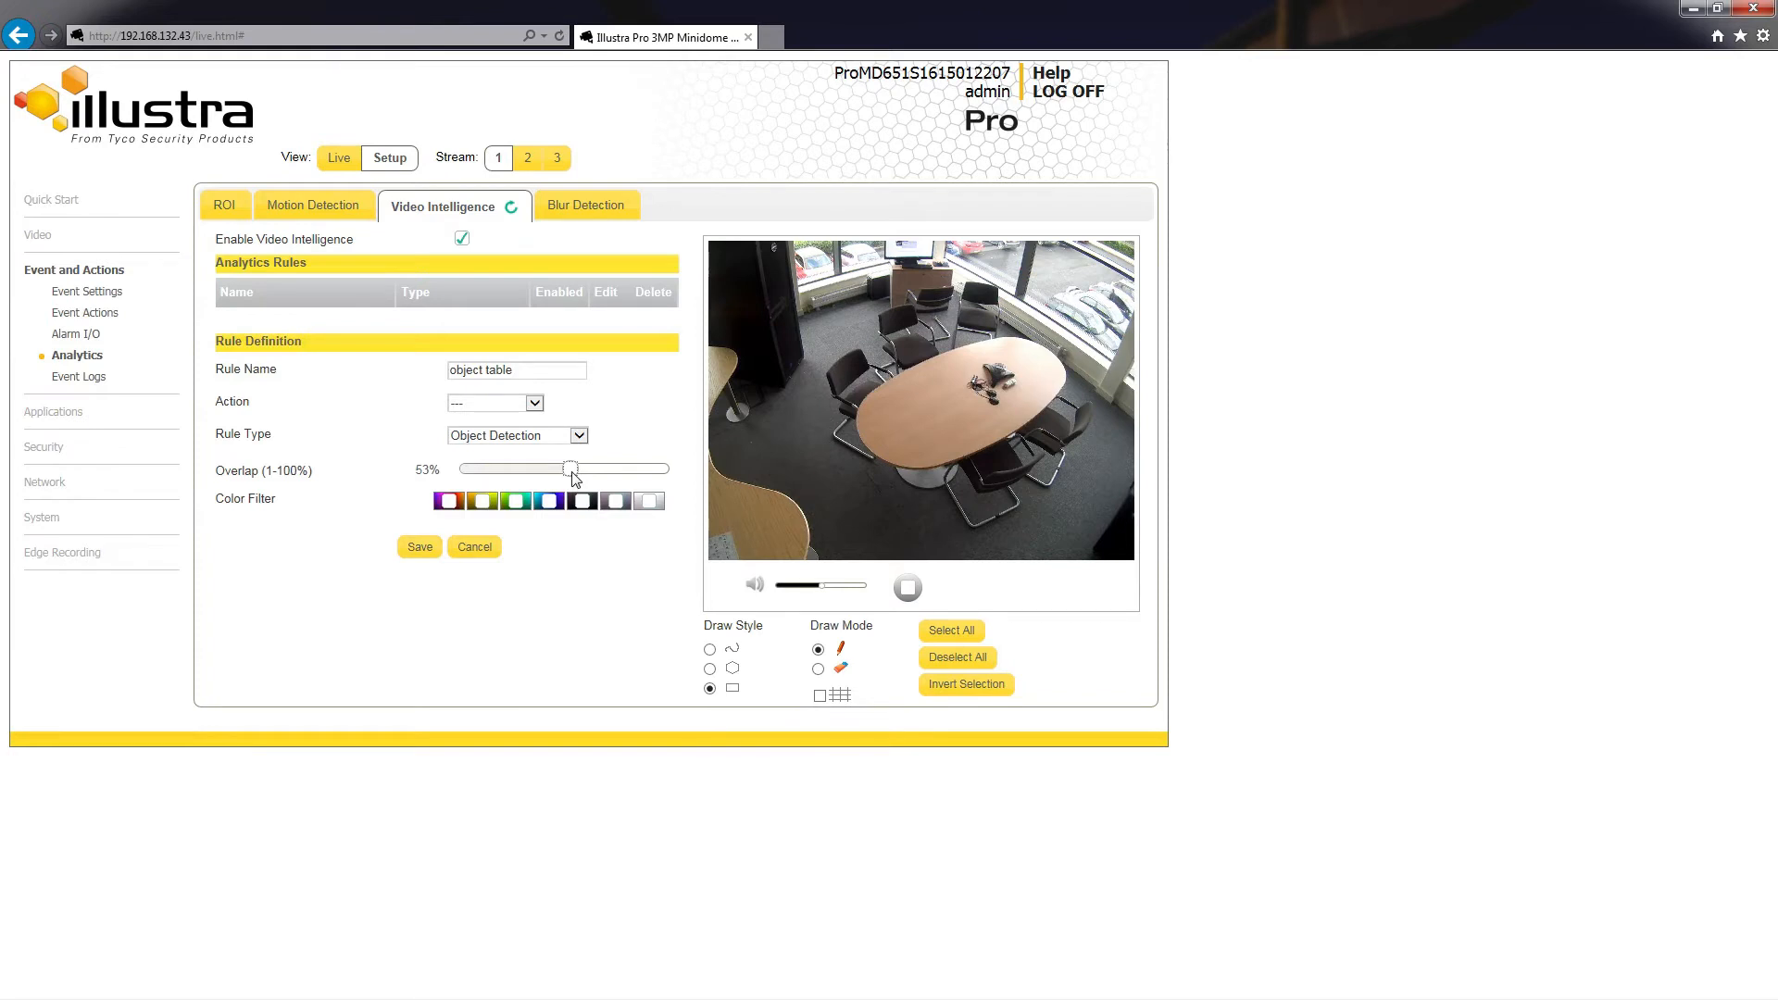
drag(573, 474, 503, 472)
click(710, 649)
click(710, 690)
drag(878, 431, 916, 448)
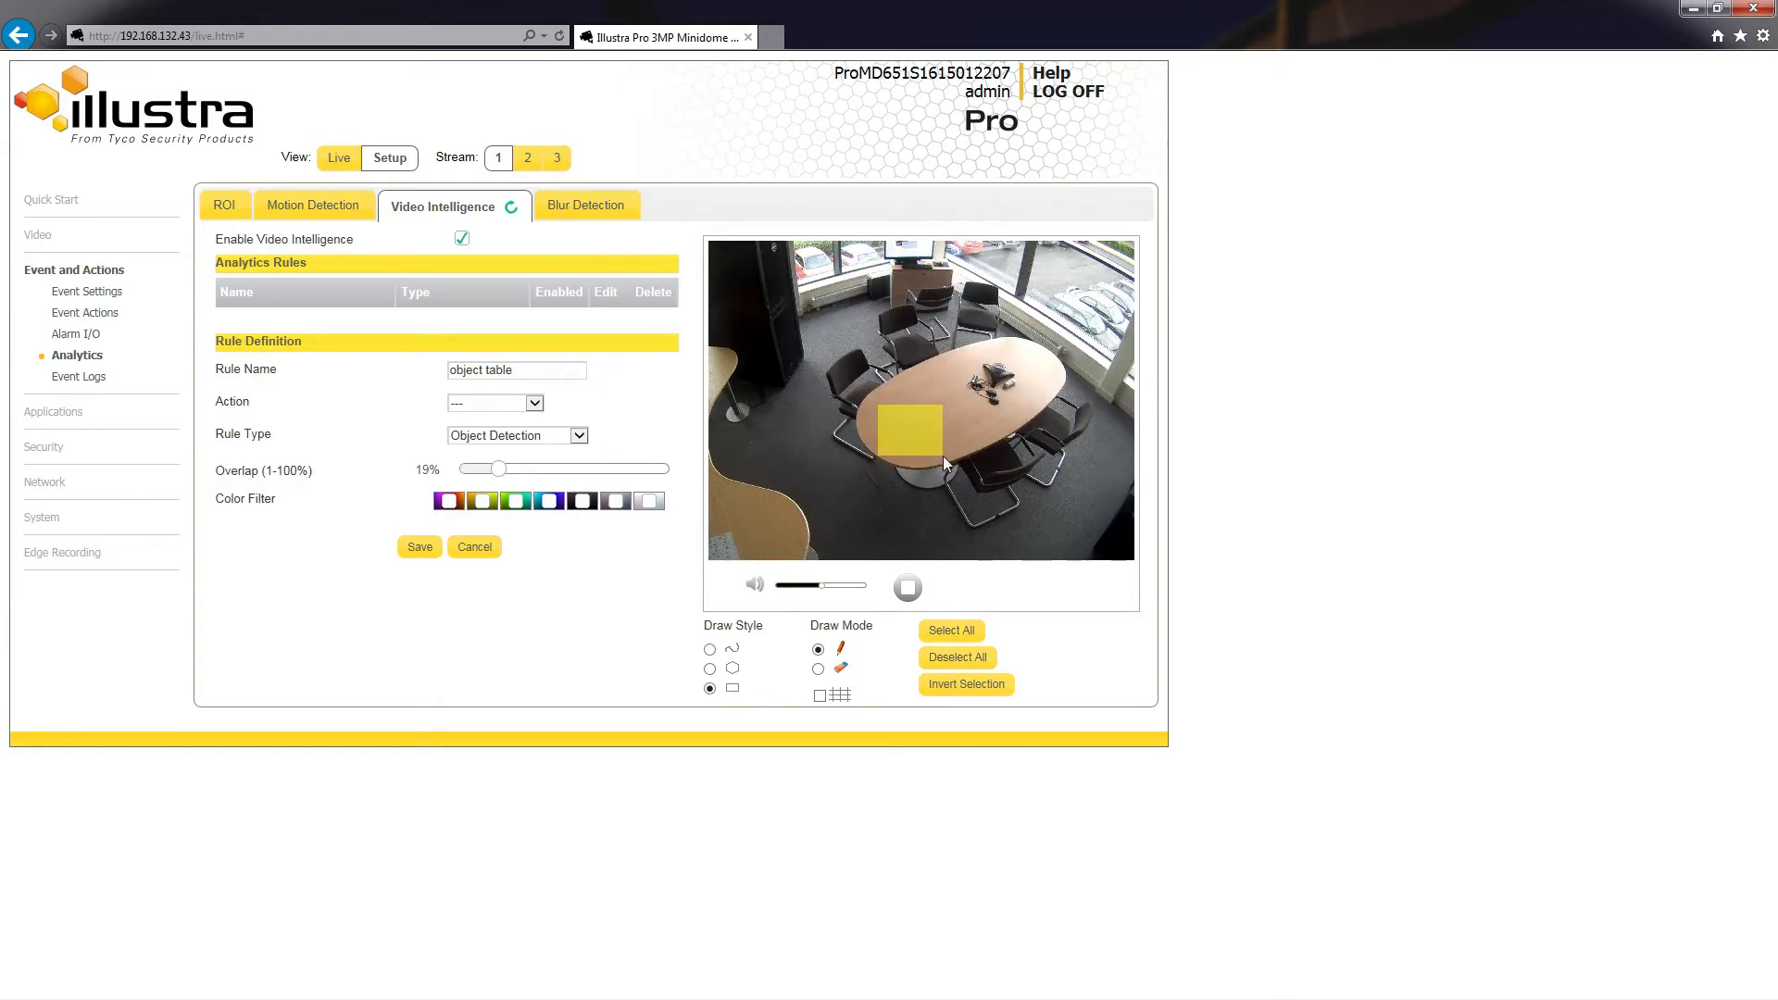
click(418, 547)
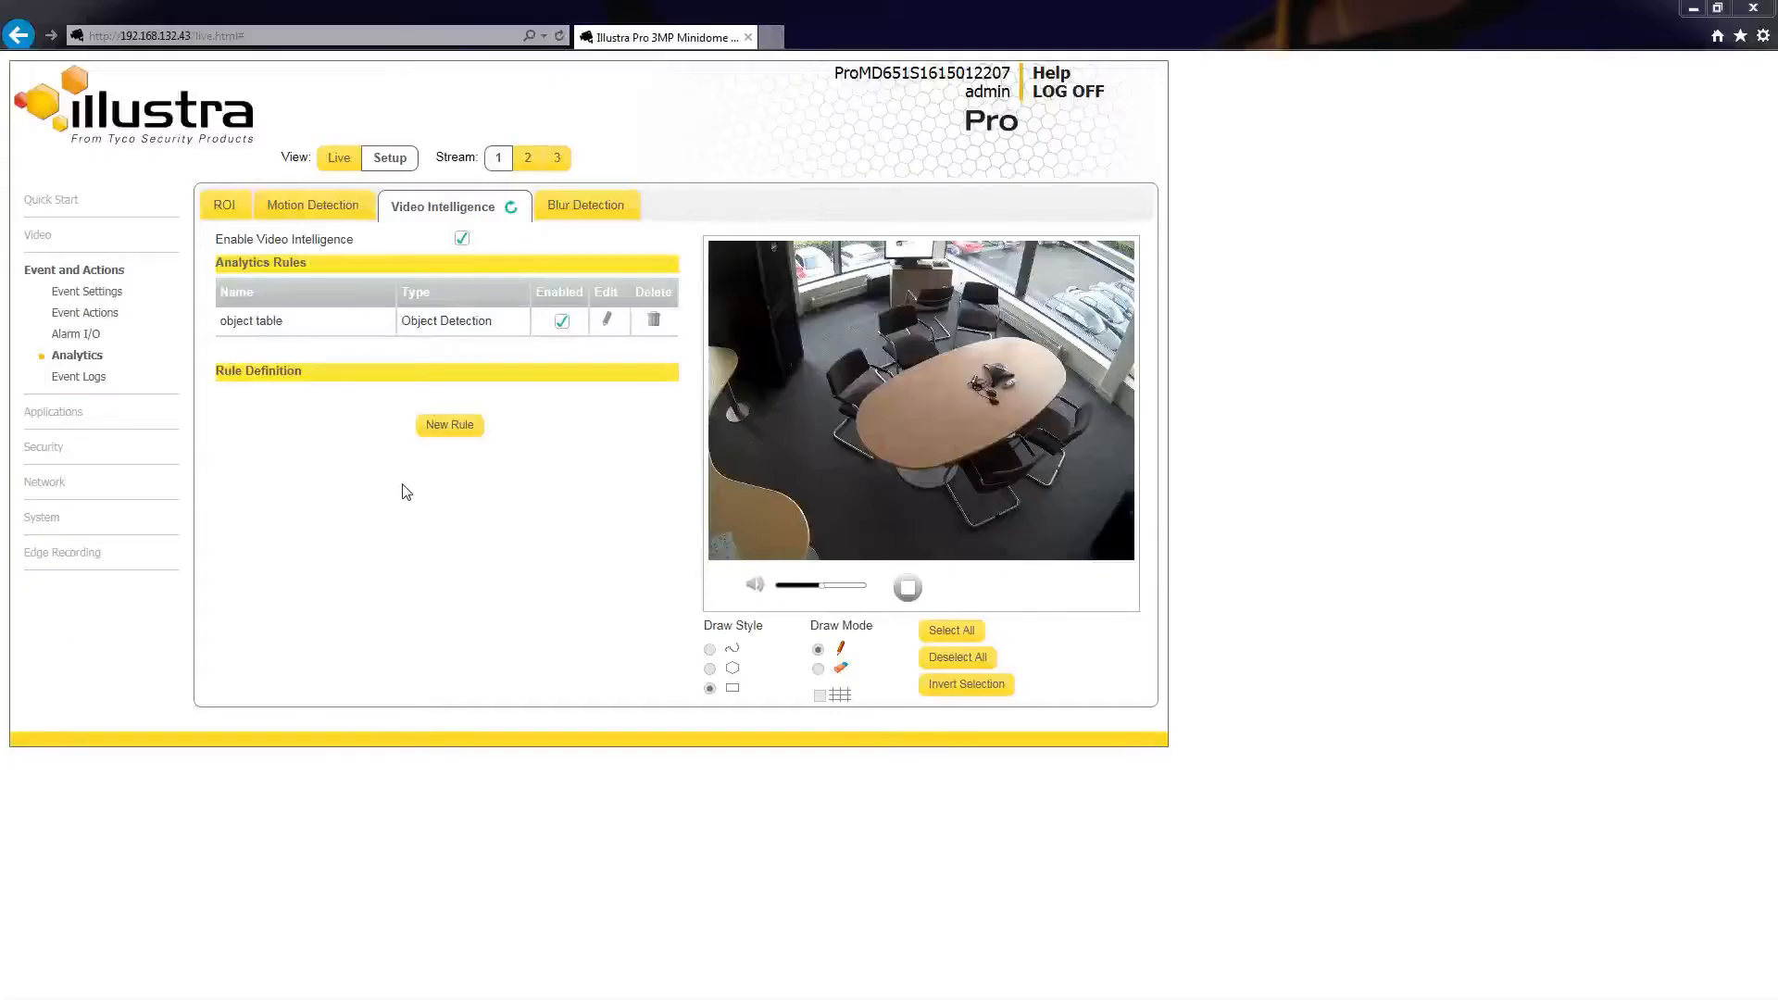
Step: Start a new Dwell rule with a dwell time of 3 seconds and an overlap of 20%
click(448, 427)
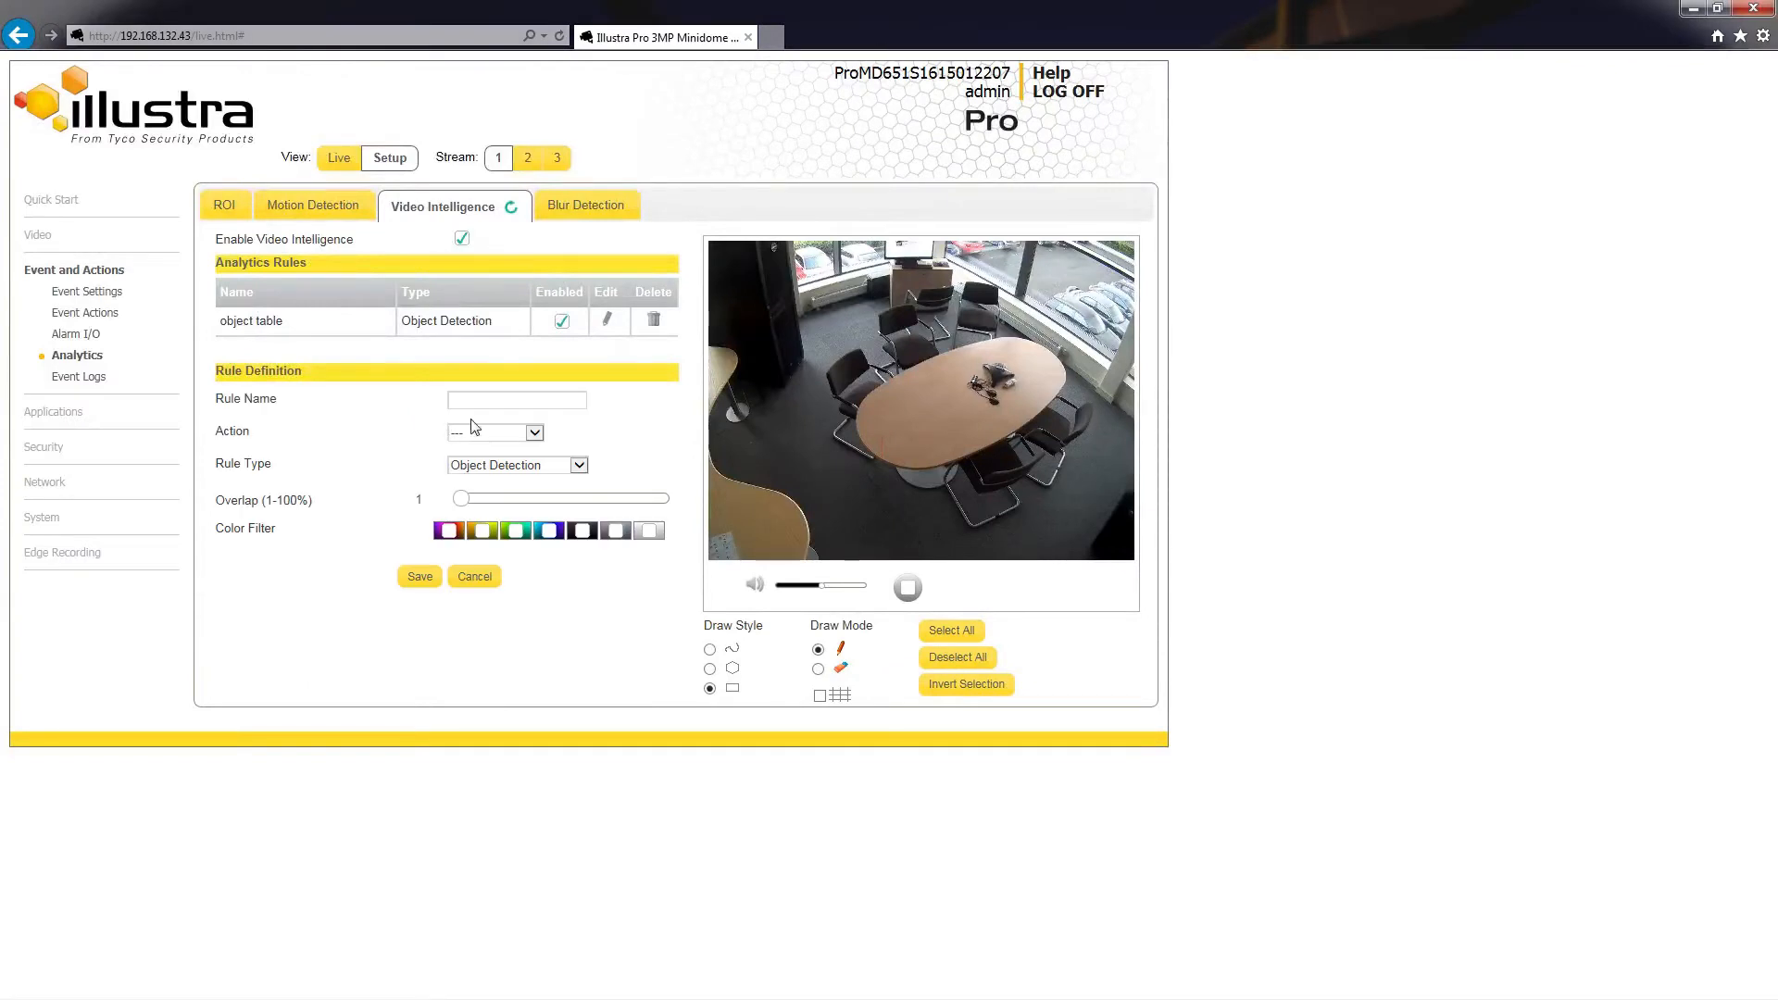
click(580, 466)
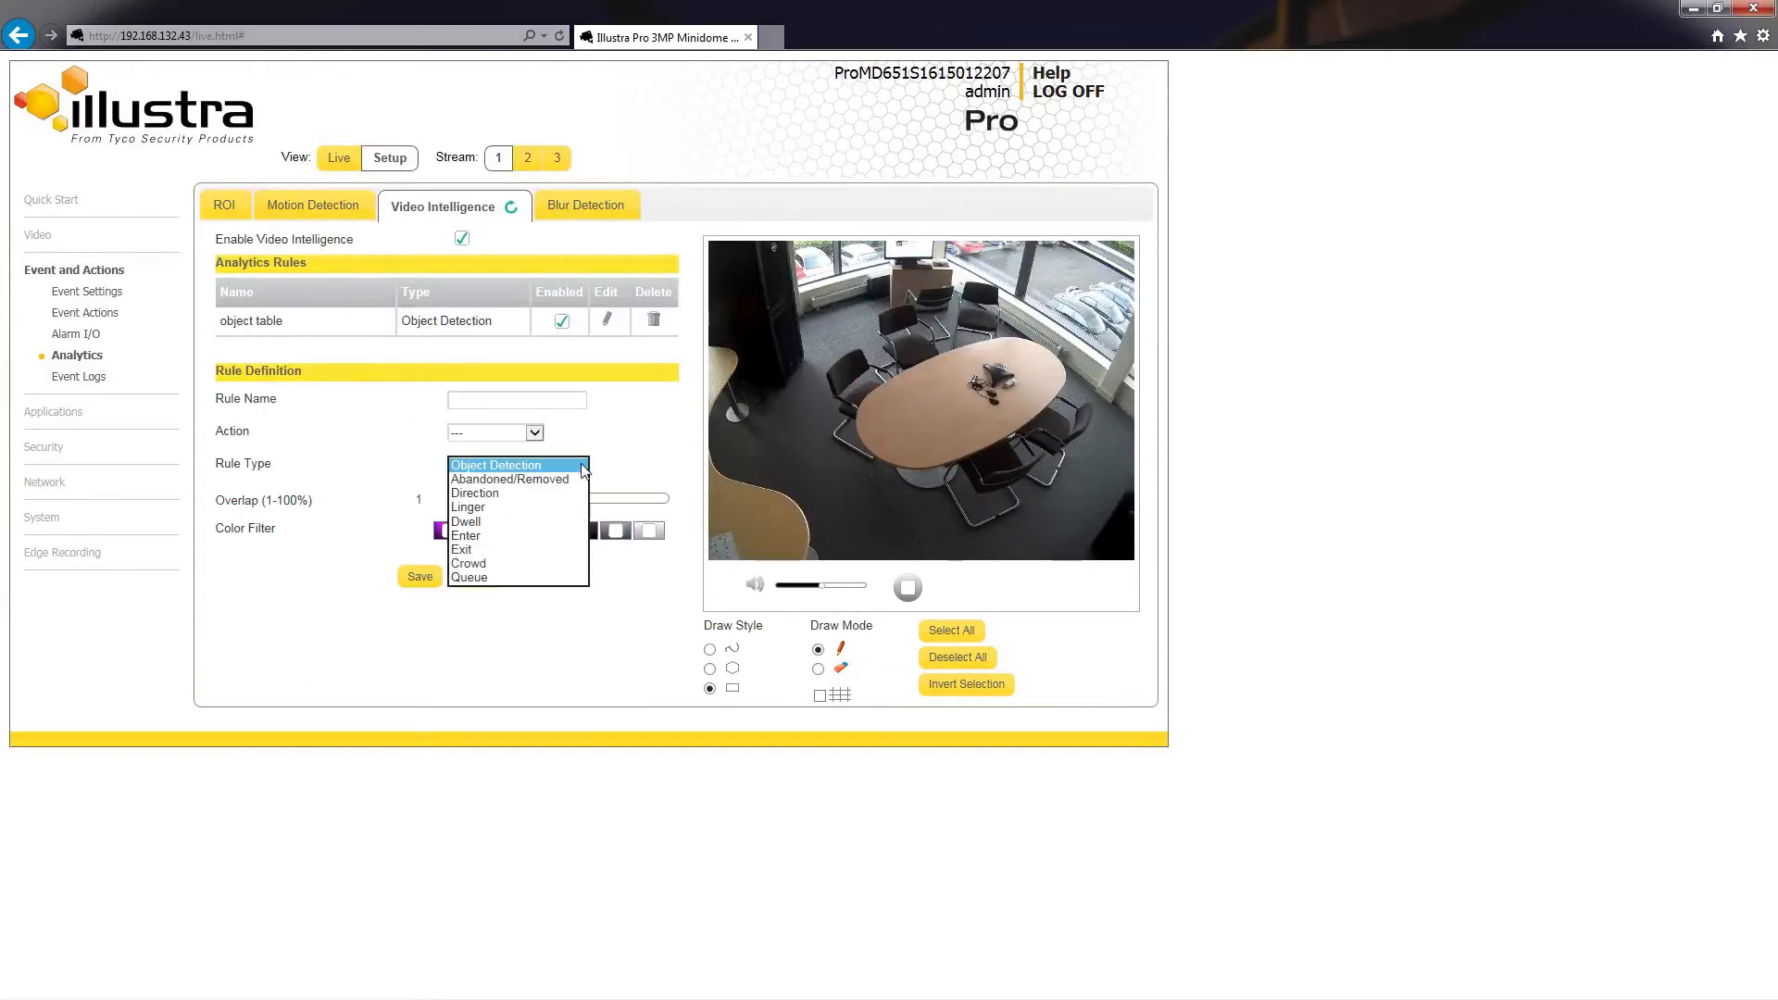
click(491, 522)
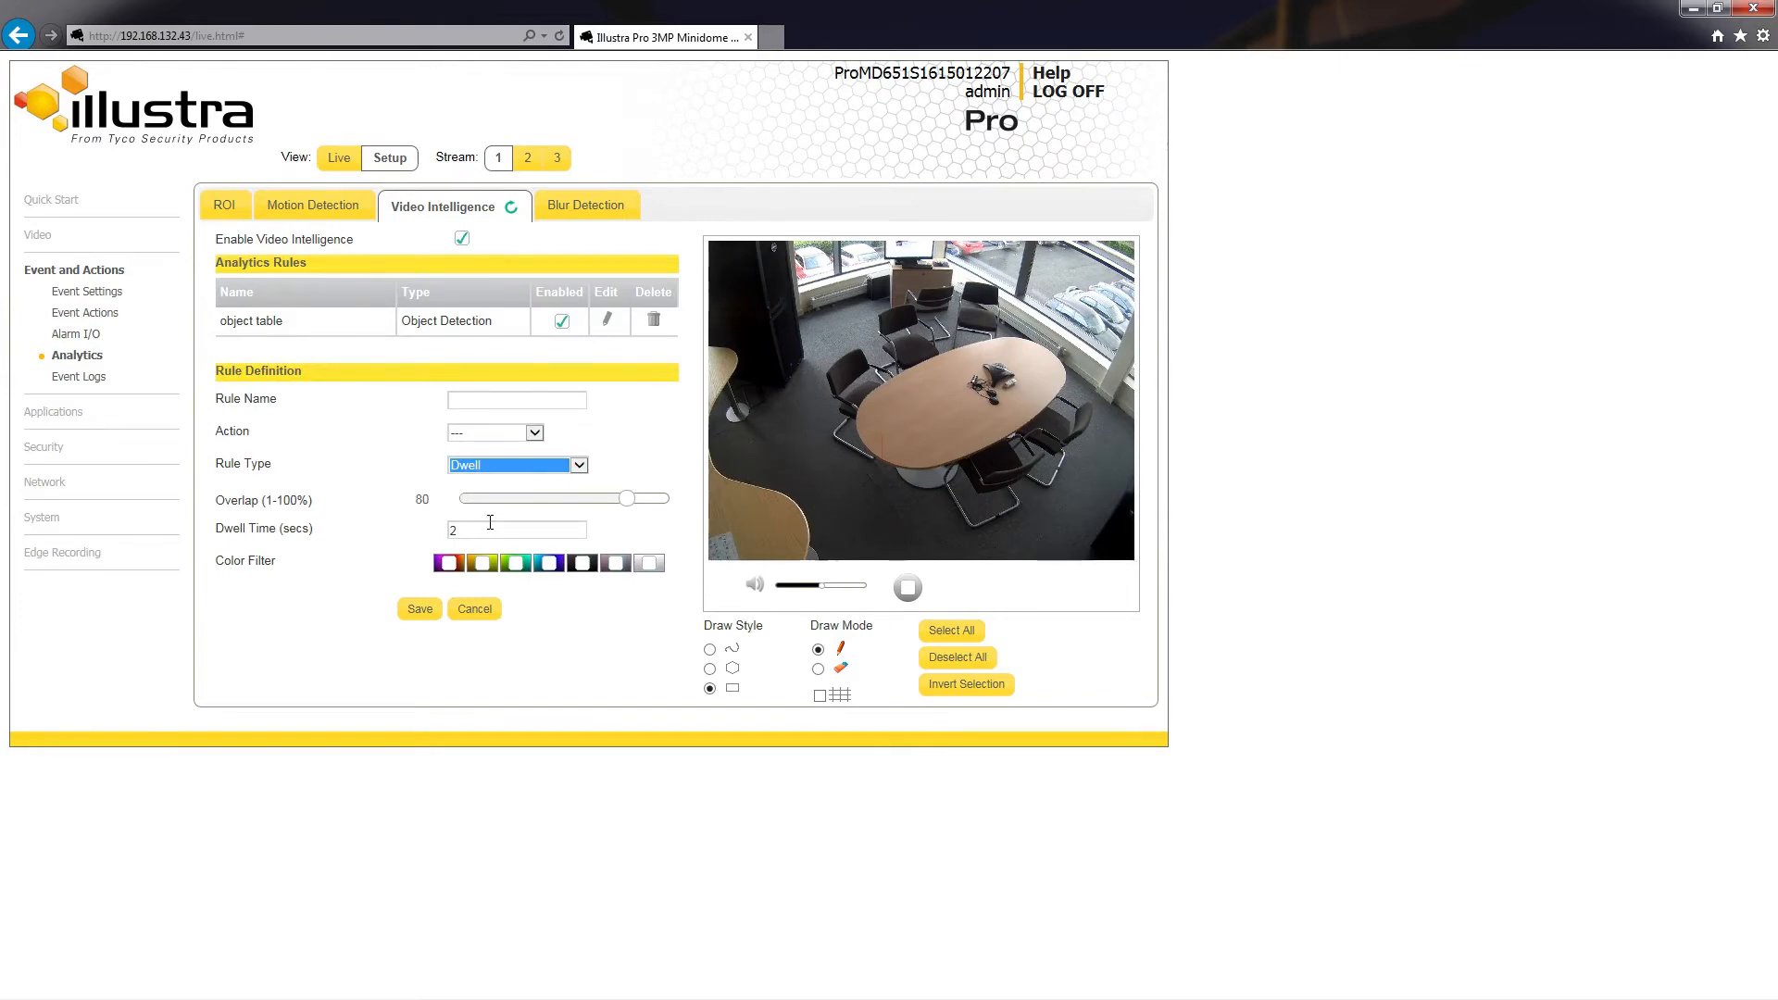
click(481, 527)
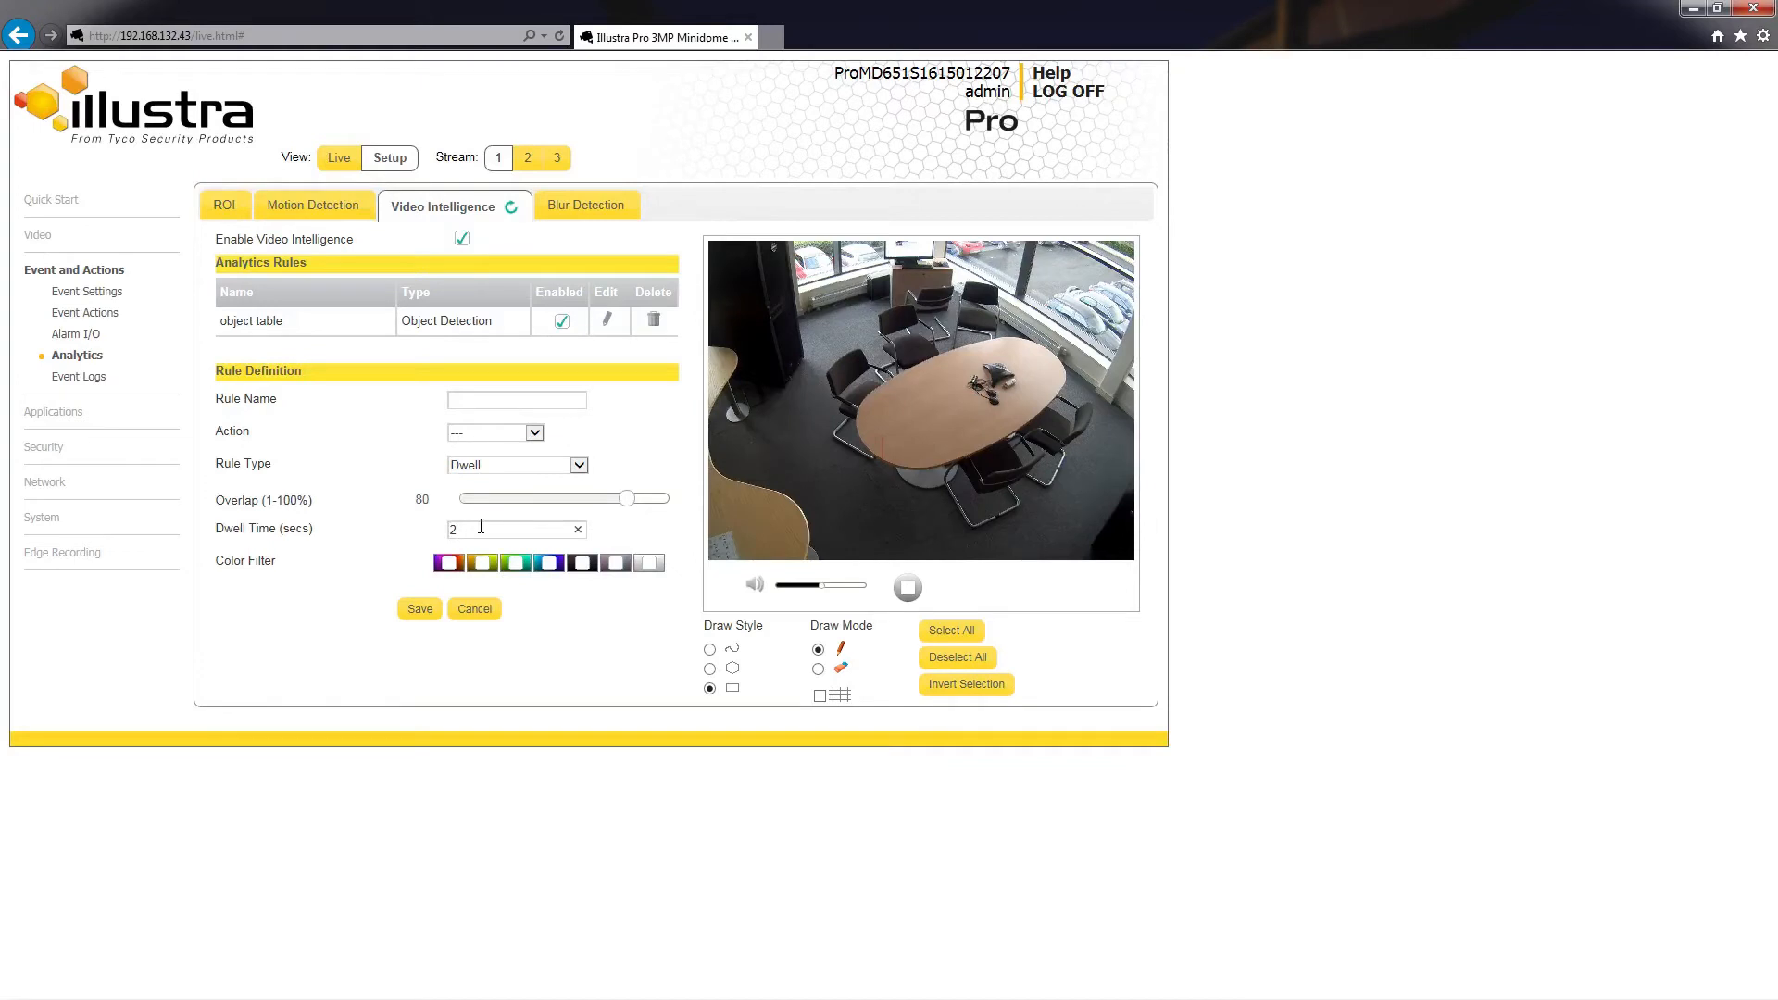
key(BackSpace)
text(3)
drag(626, 499, 501, 502)
Step: Draw a rectangular zone on the floor in front of the oval table and save the rule as "dwell"
mouse_move(815, 497)
mouse_down()
mouse_move(842, 567)
mouse_move(902, 567)
mouse_up()
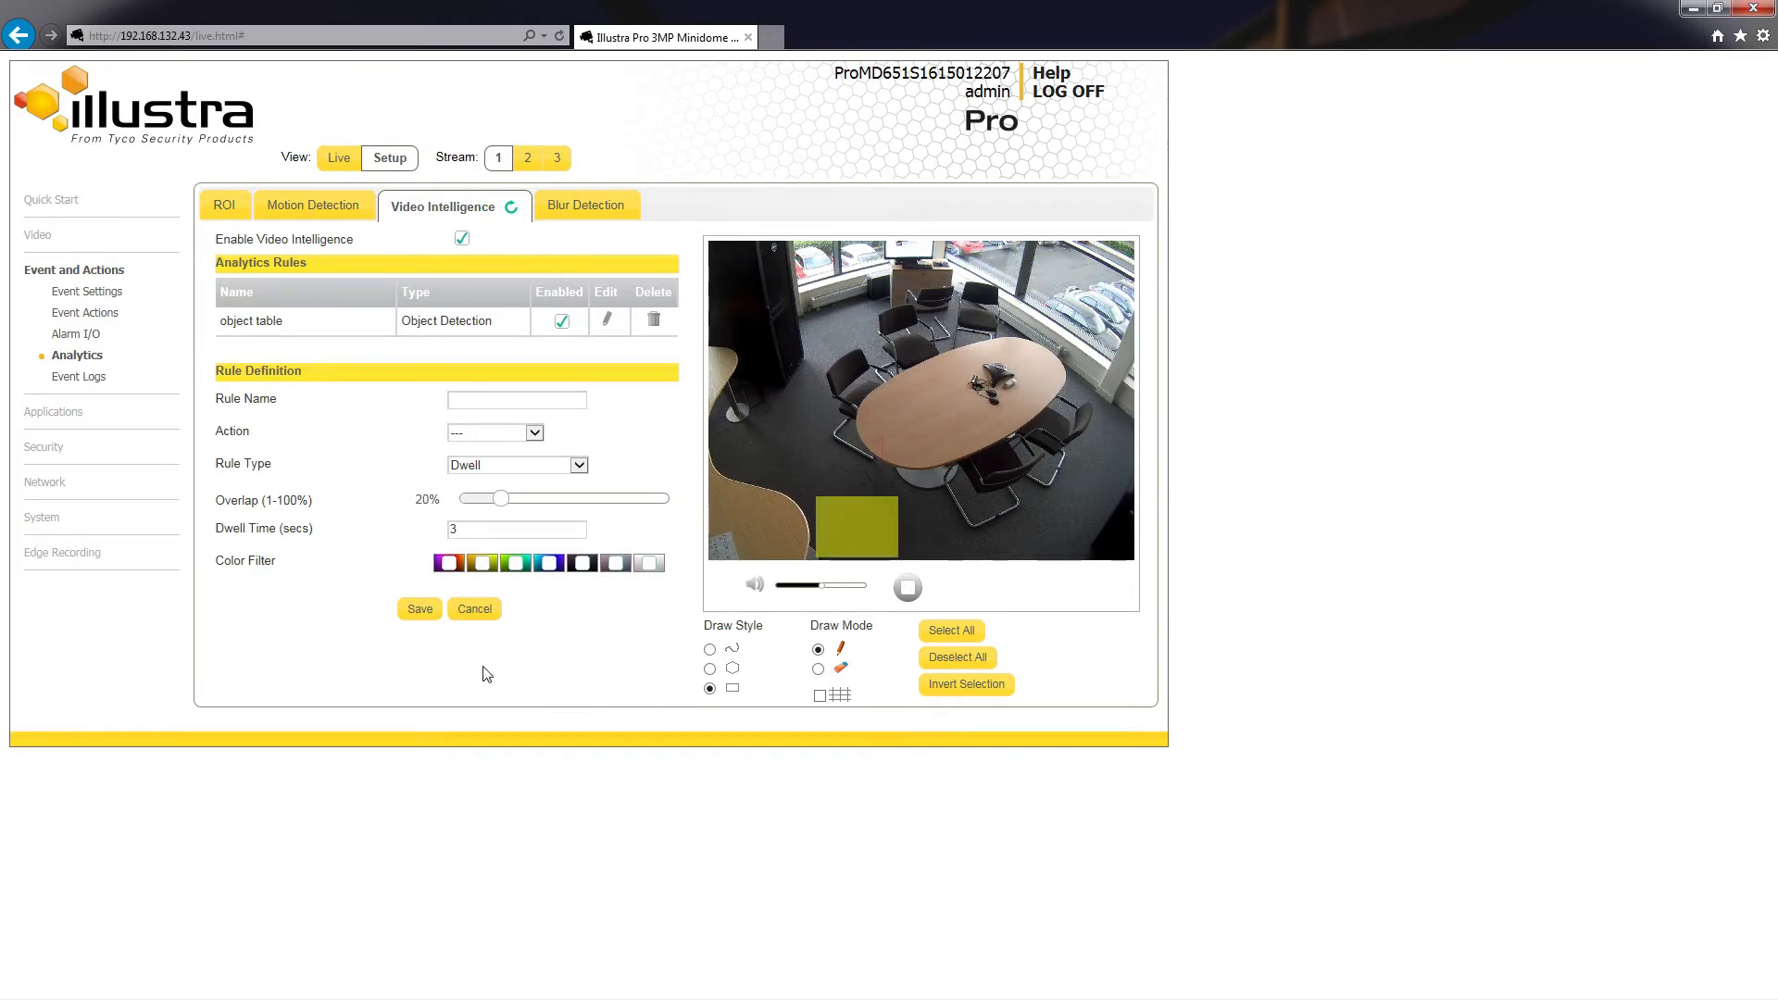
click(421, 609)
click(473, 400)
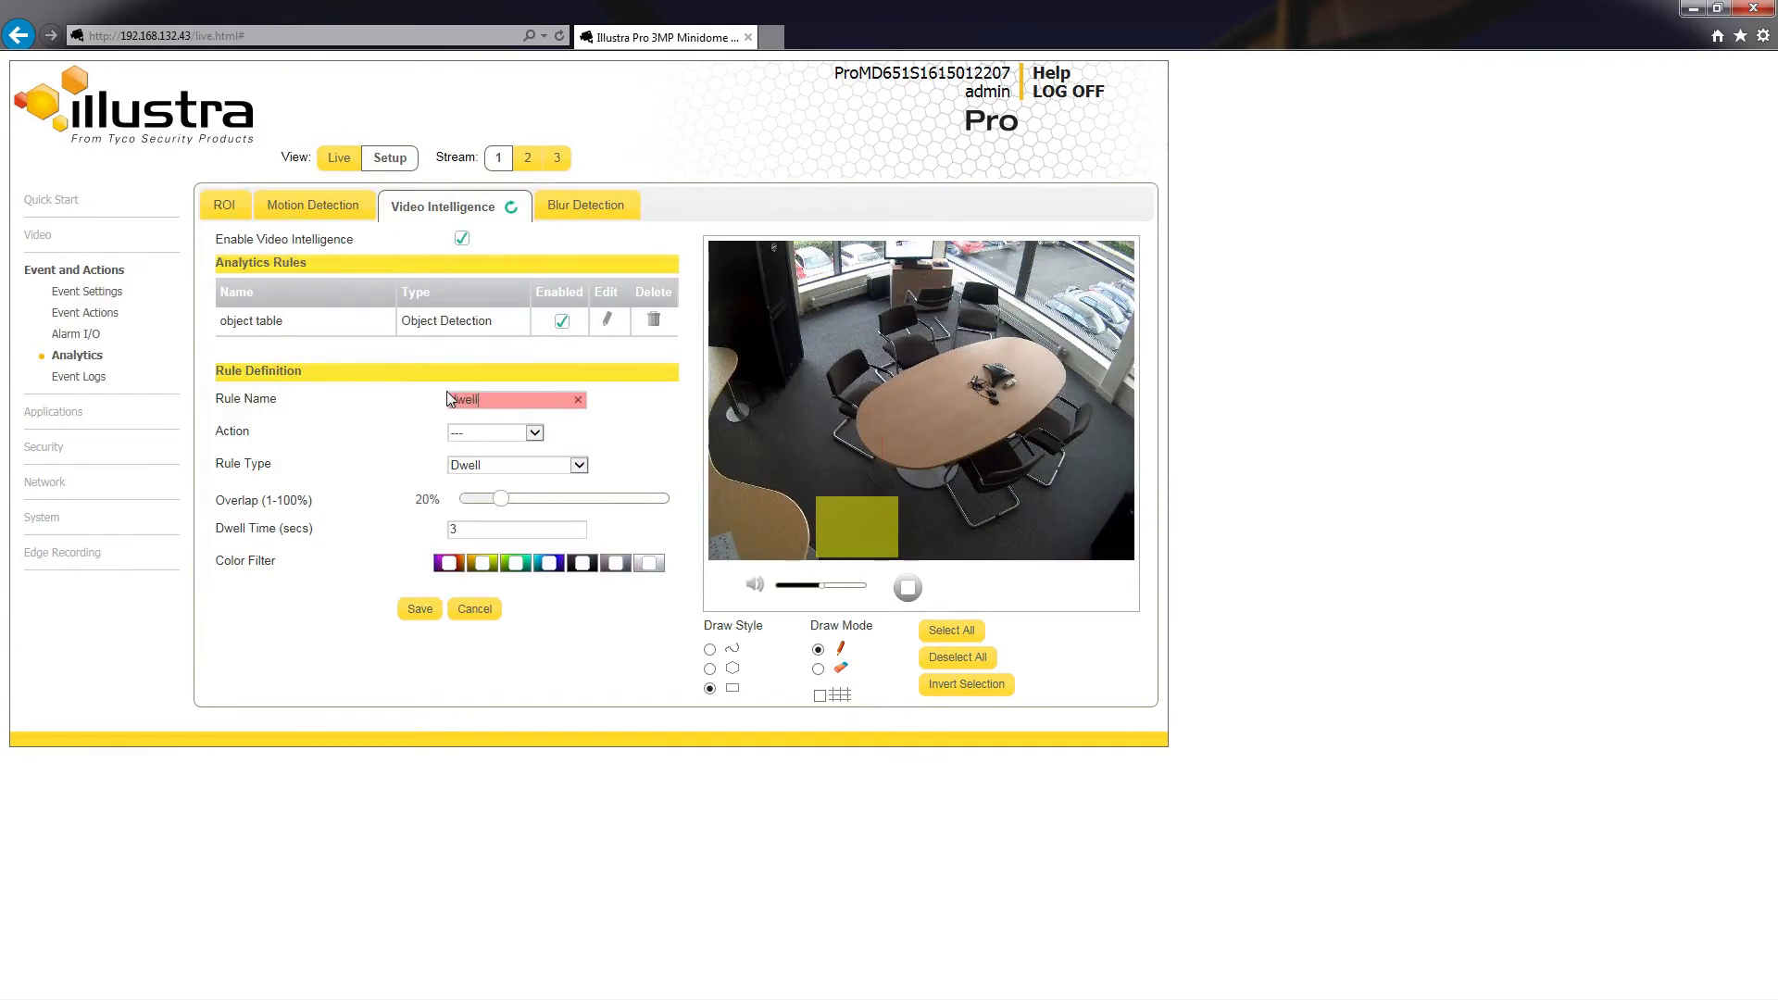
click(417, 610)
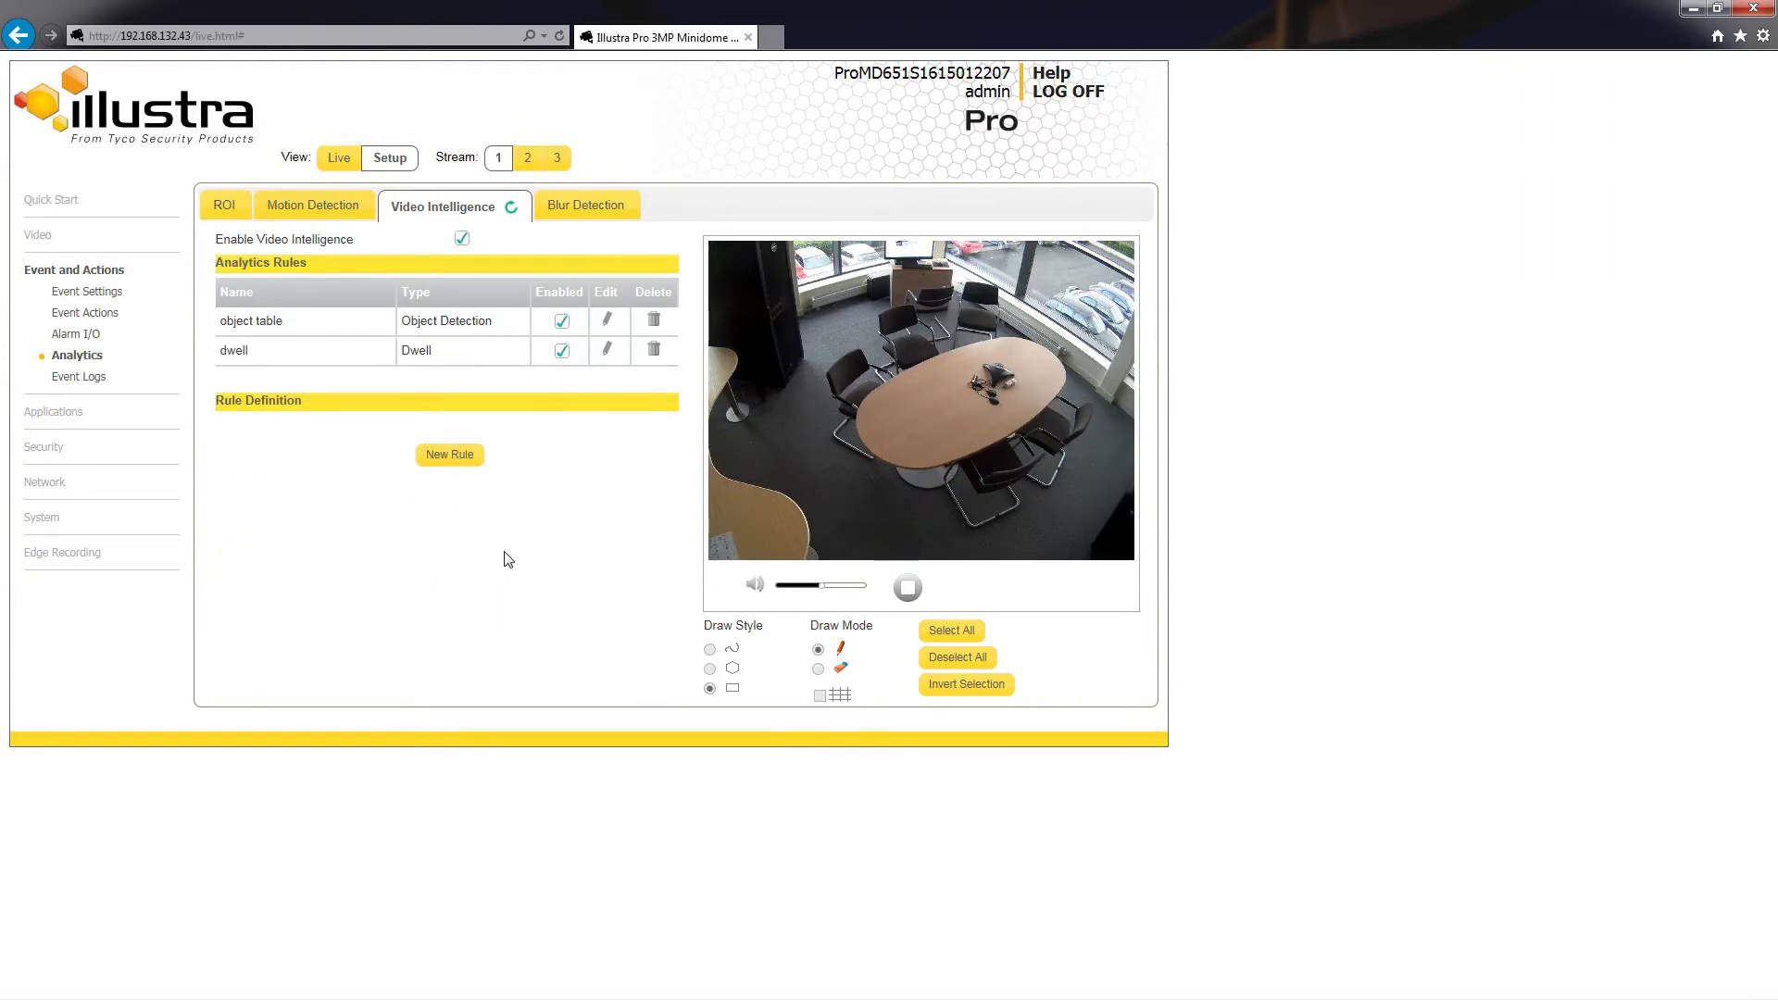
Step: Create and save an Abandoned/Removed rule named "abandon removed" with a rectangular zone over the small desk in the image's near corner
click(439, 461)
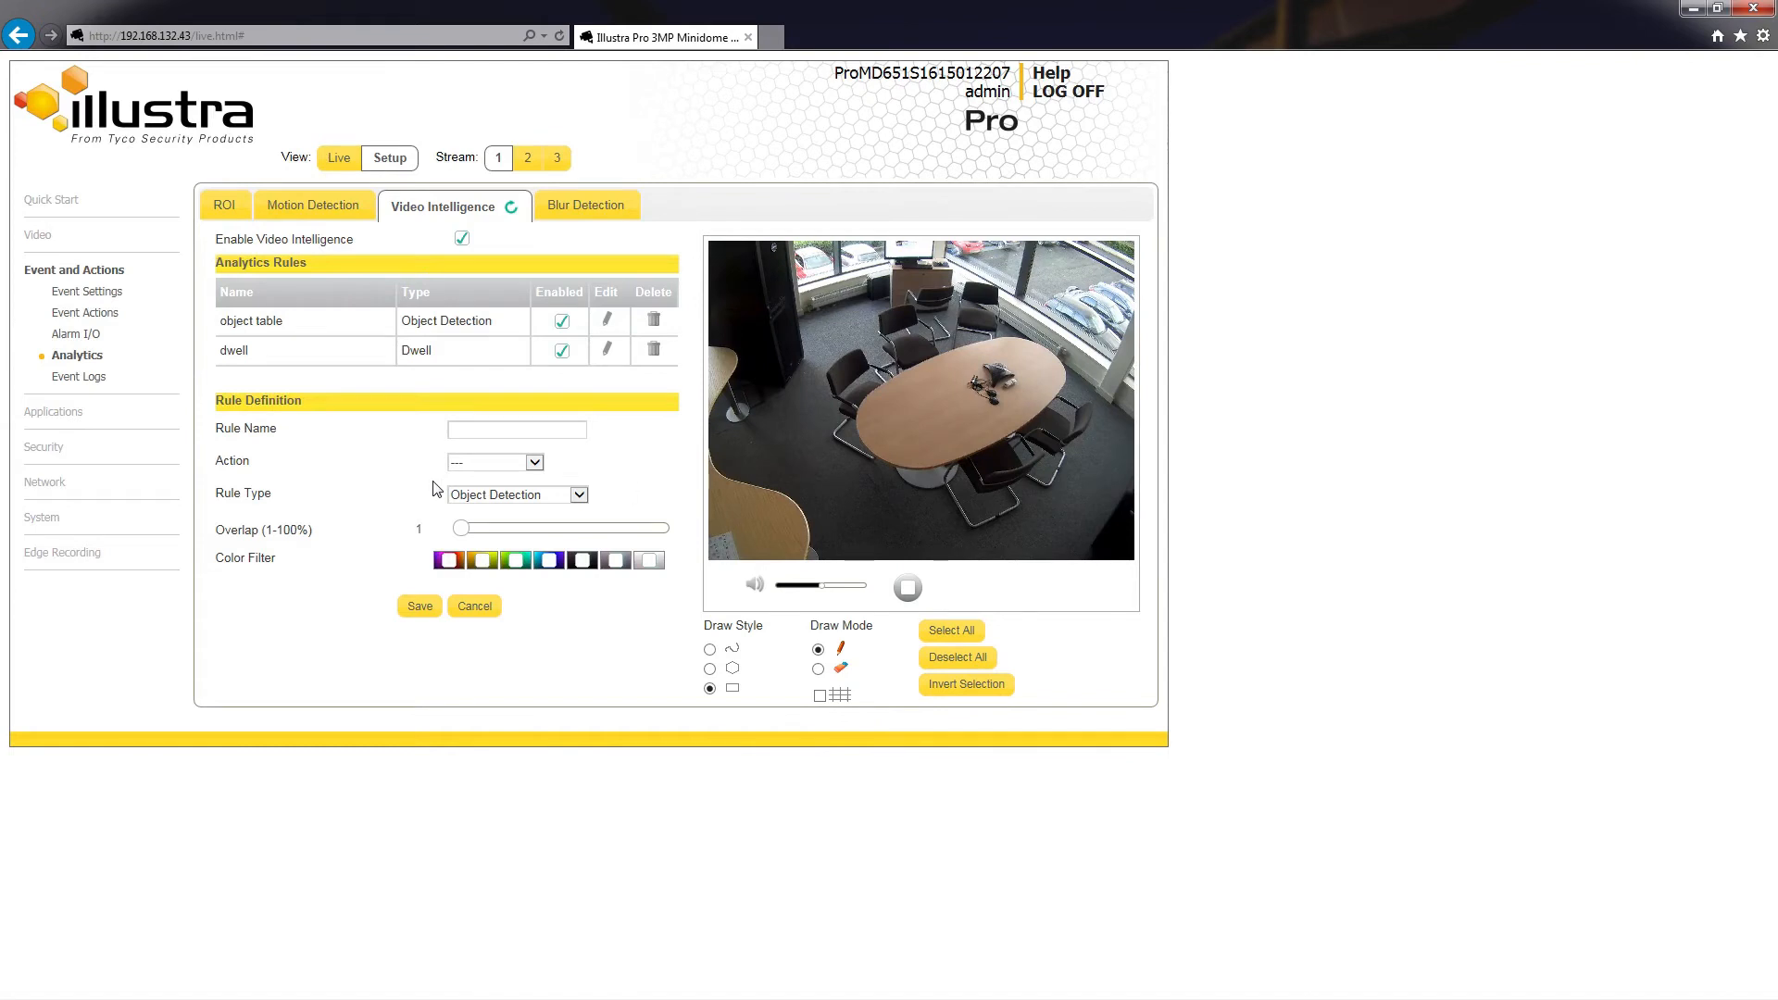
click(580, 497)
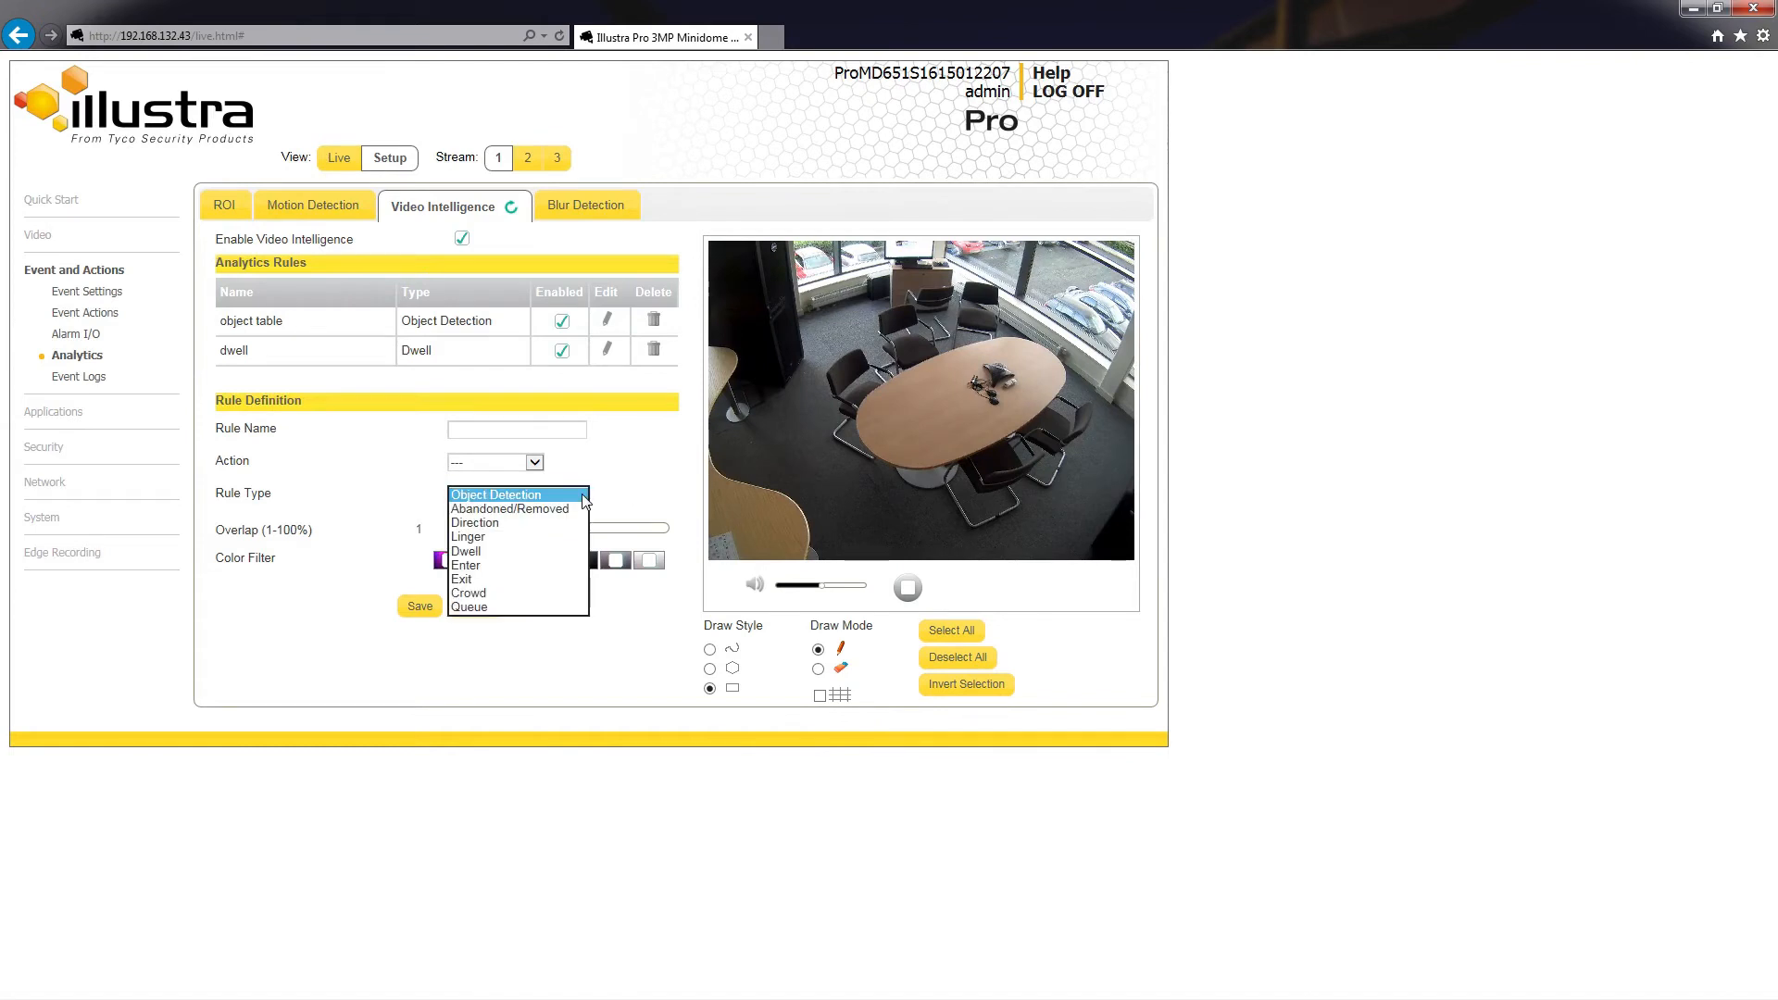
click(578, 508)
click(485, 427)
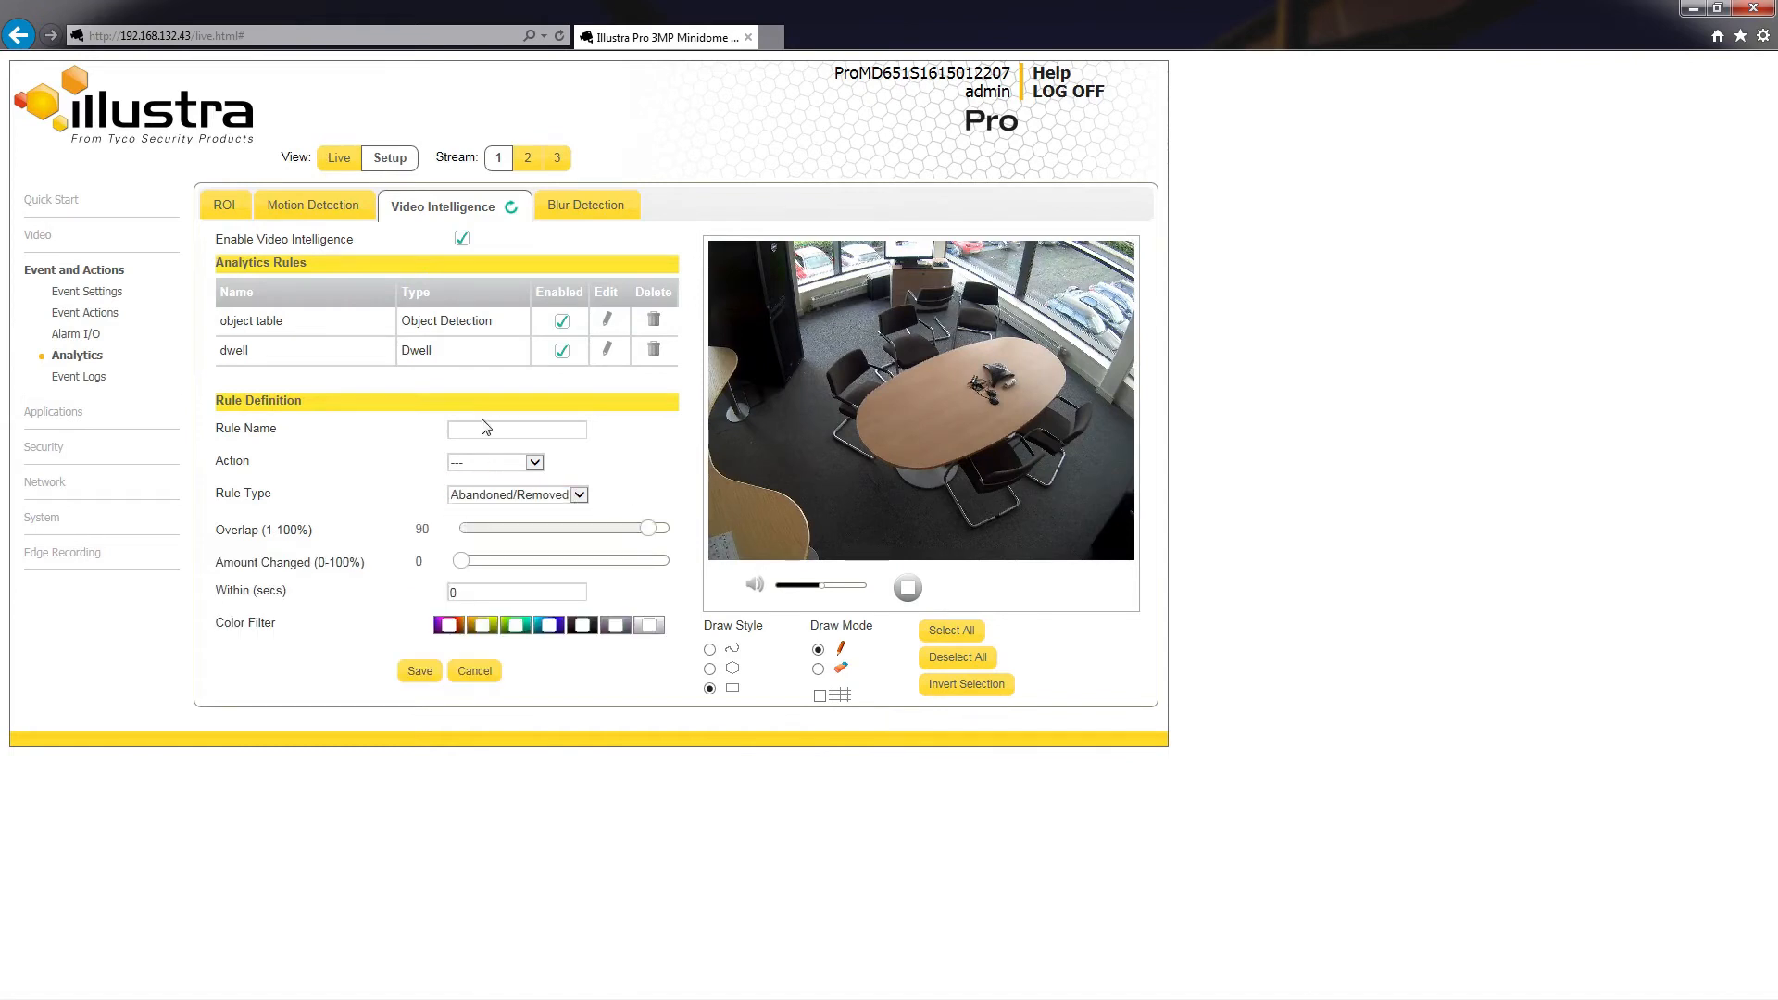
text(abandon removed)
drag(732, 524, 793, 561)
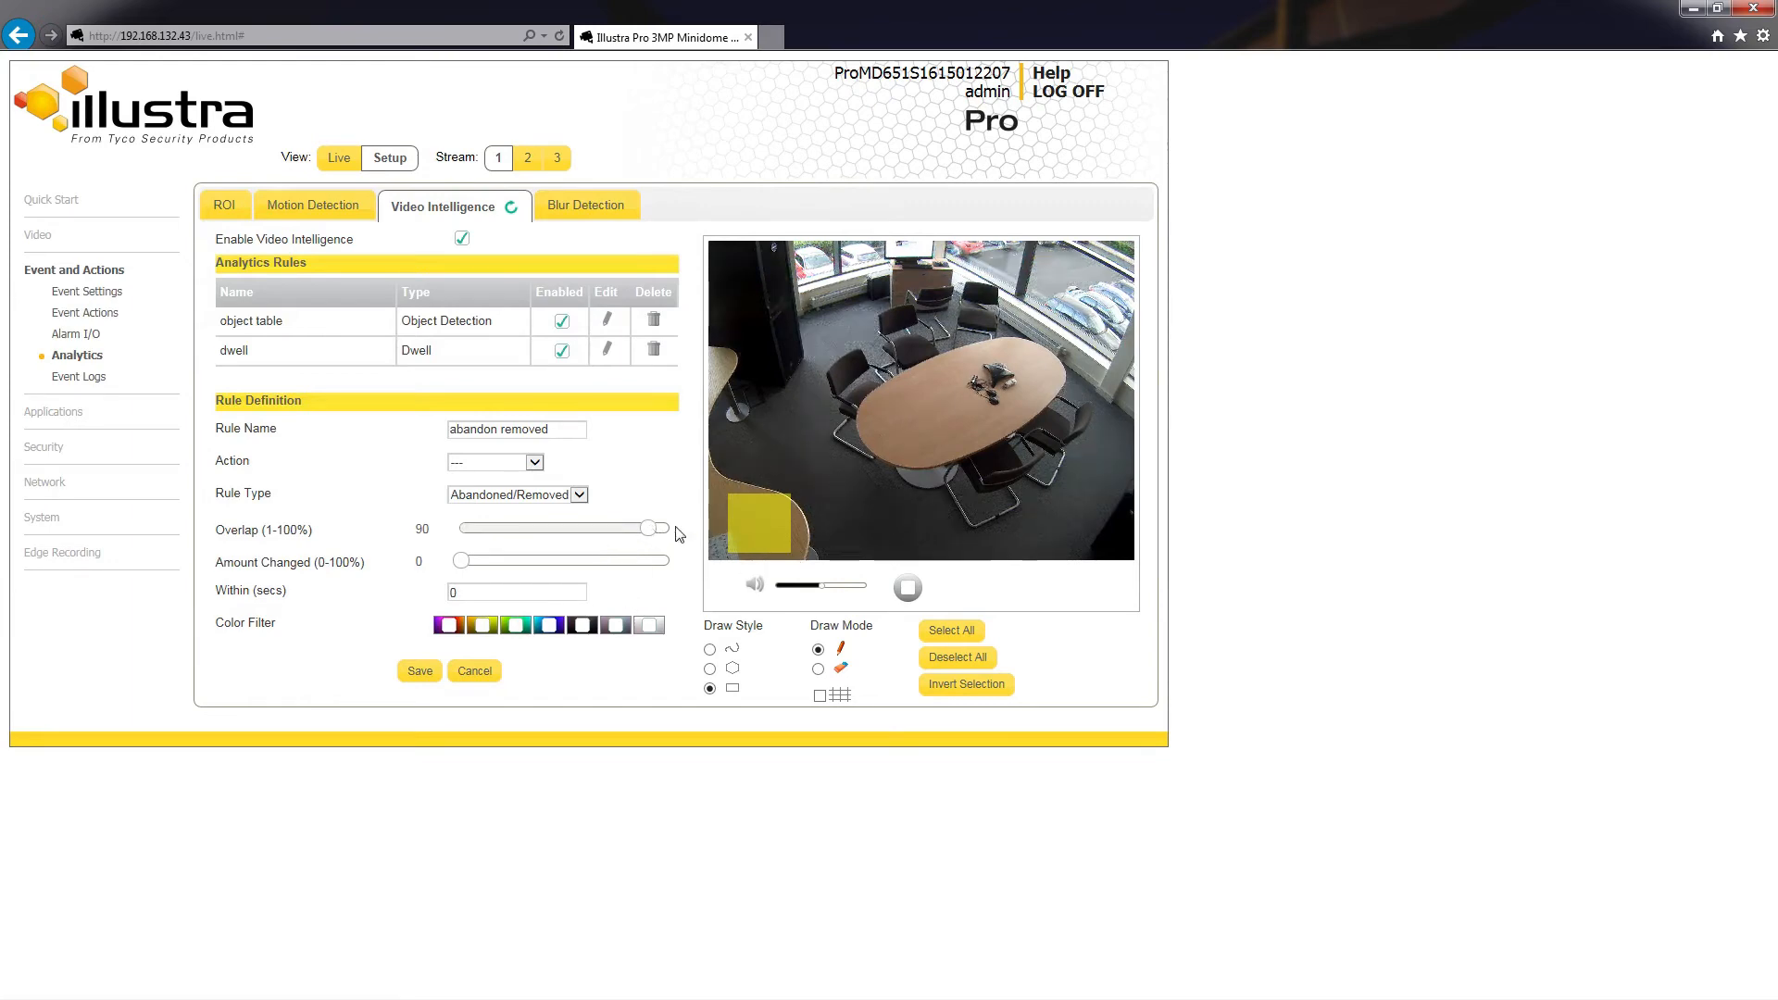
click(422, 673)
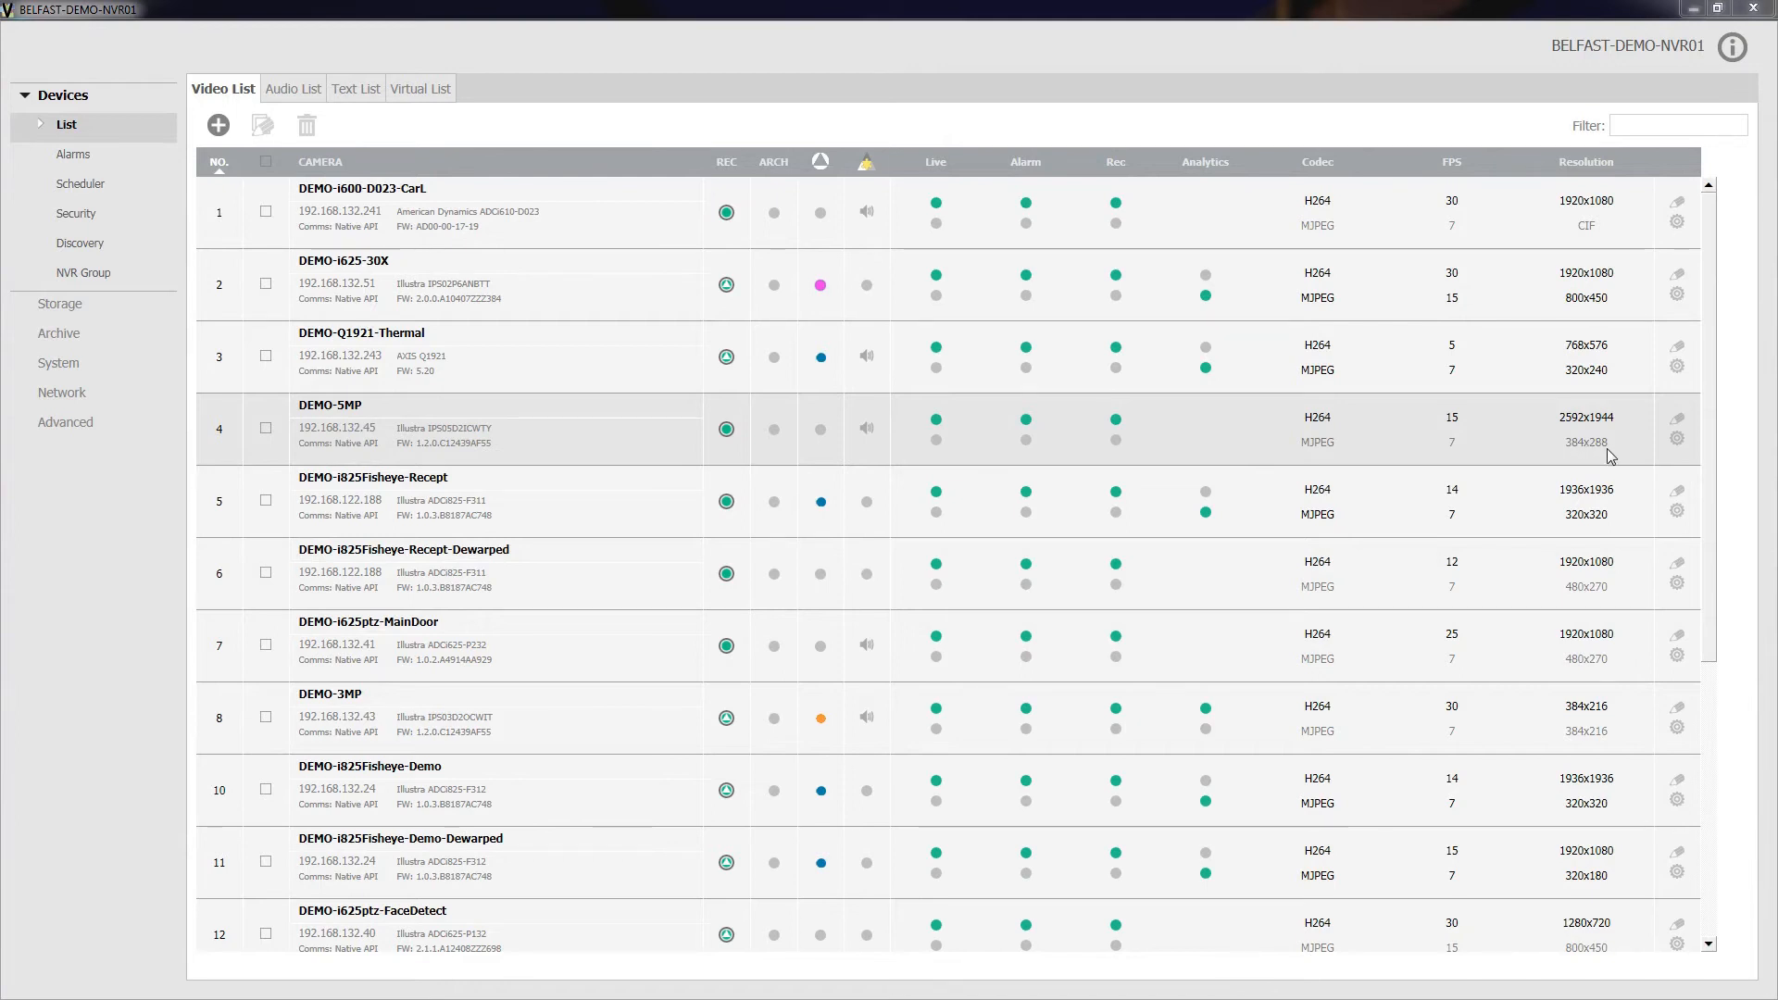
Step: In the BELFAST-DEMO-NVR01 recorder administration, set the DEMO-5MP camera's video analysis to Edge Based and save
click(1677, 441)
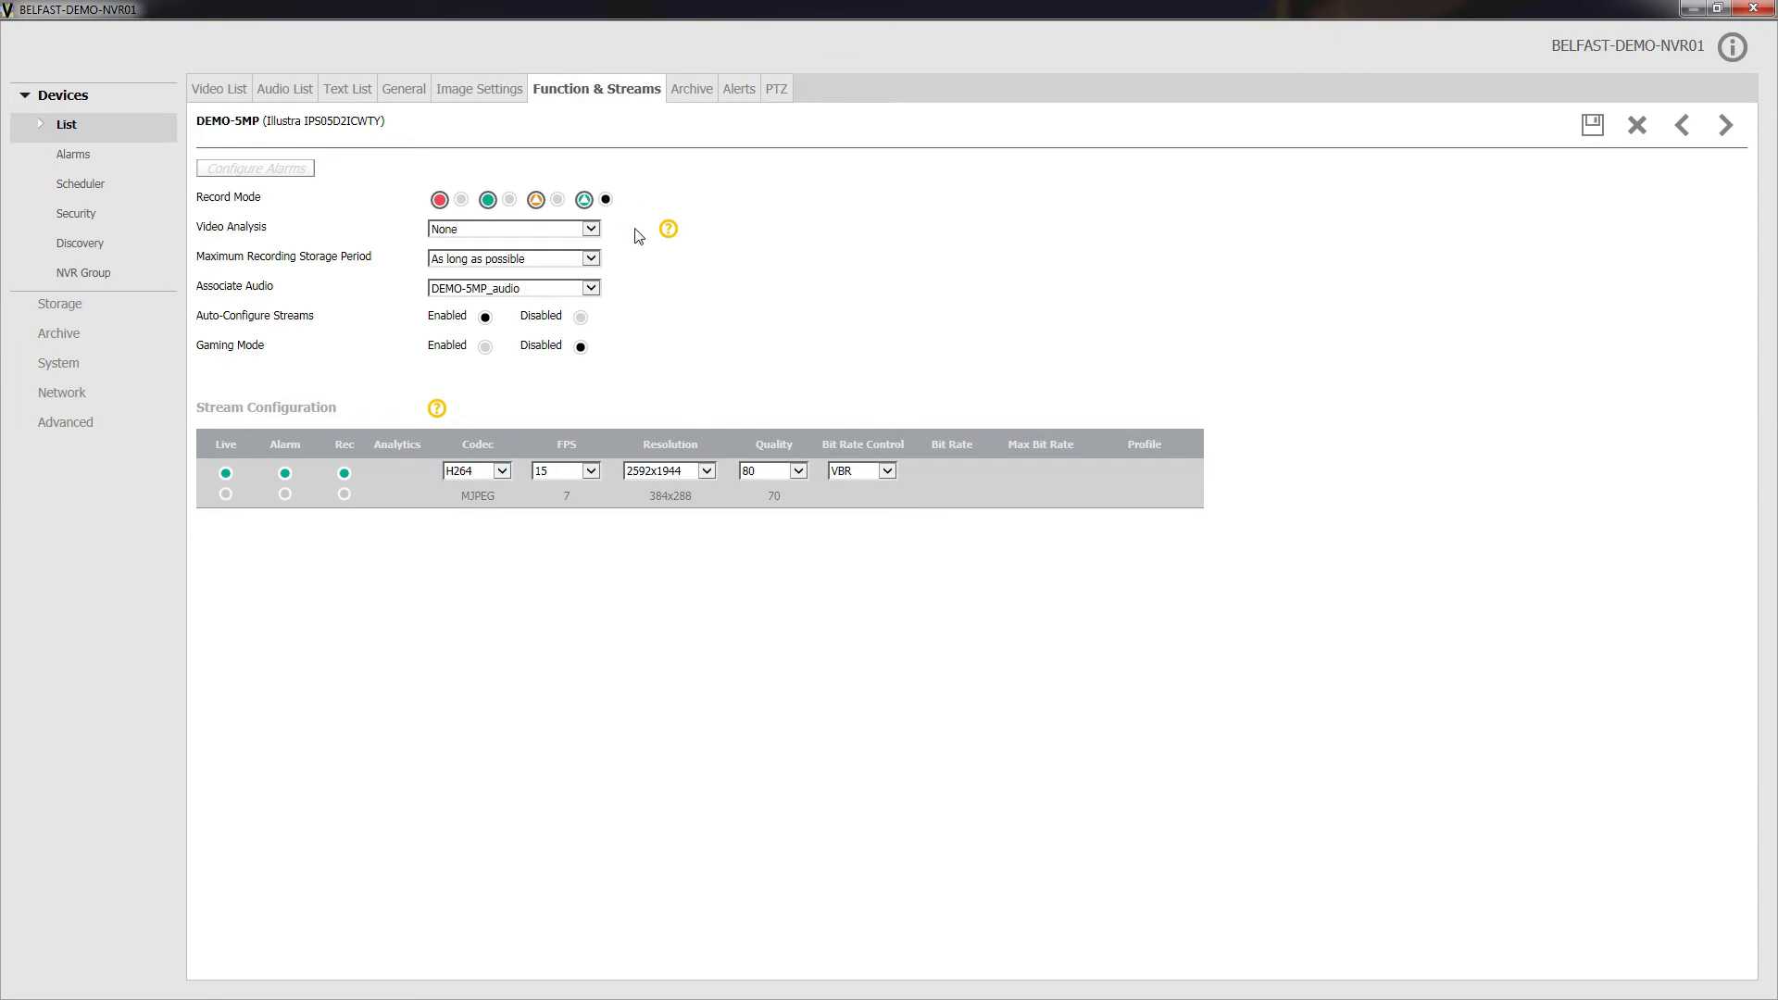
click(591, 230)
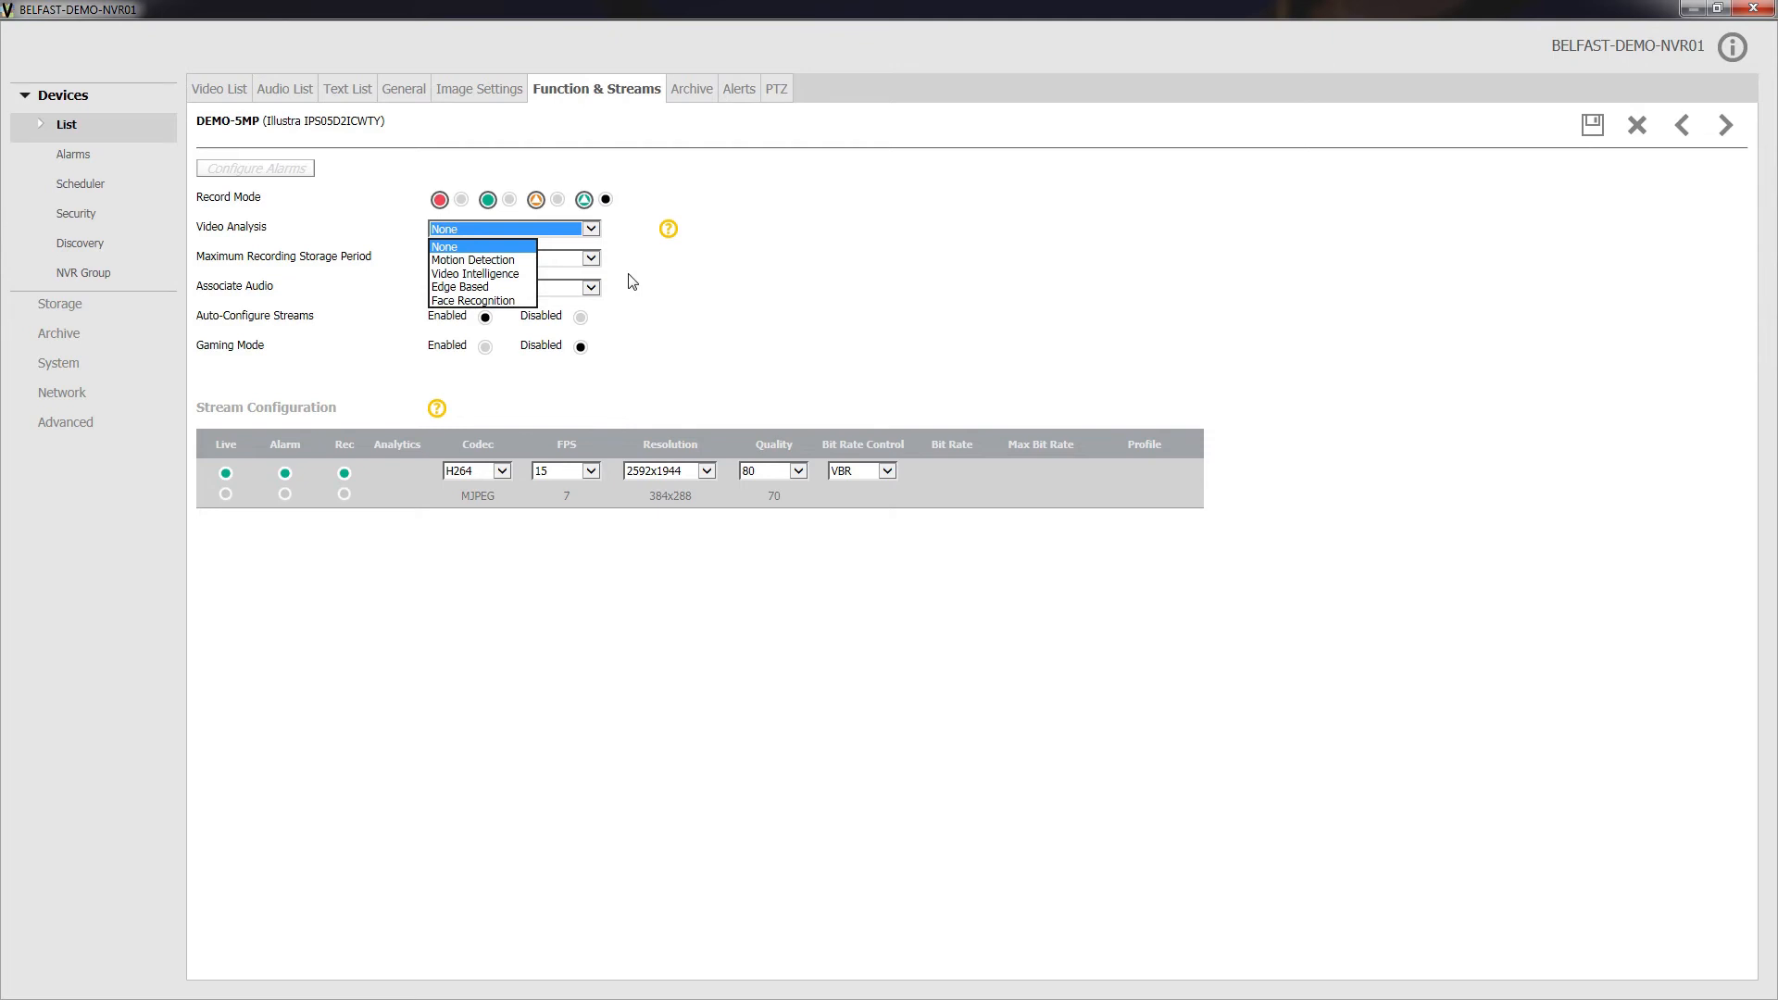
click(474, 287)
click(845, 329)
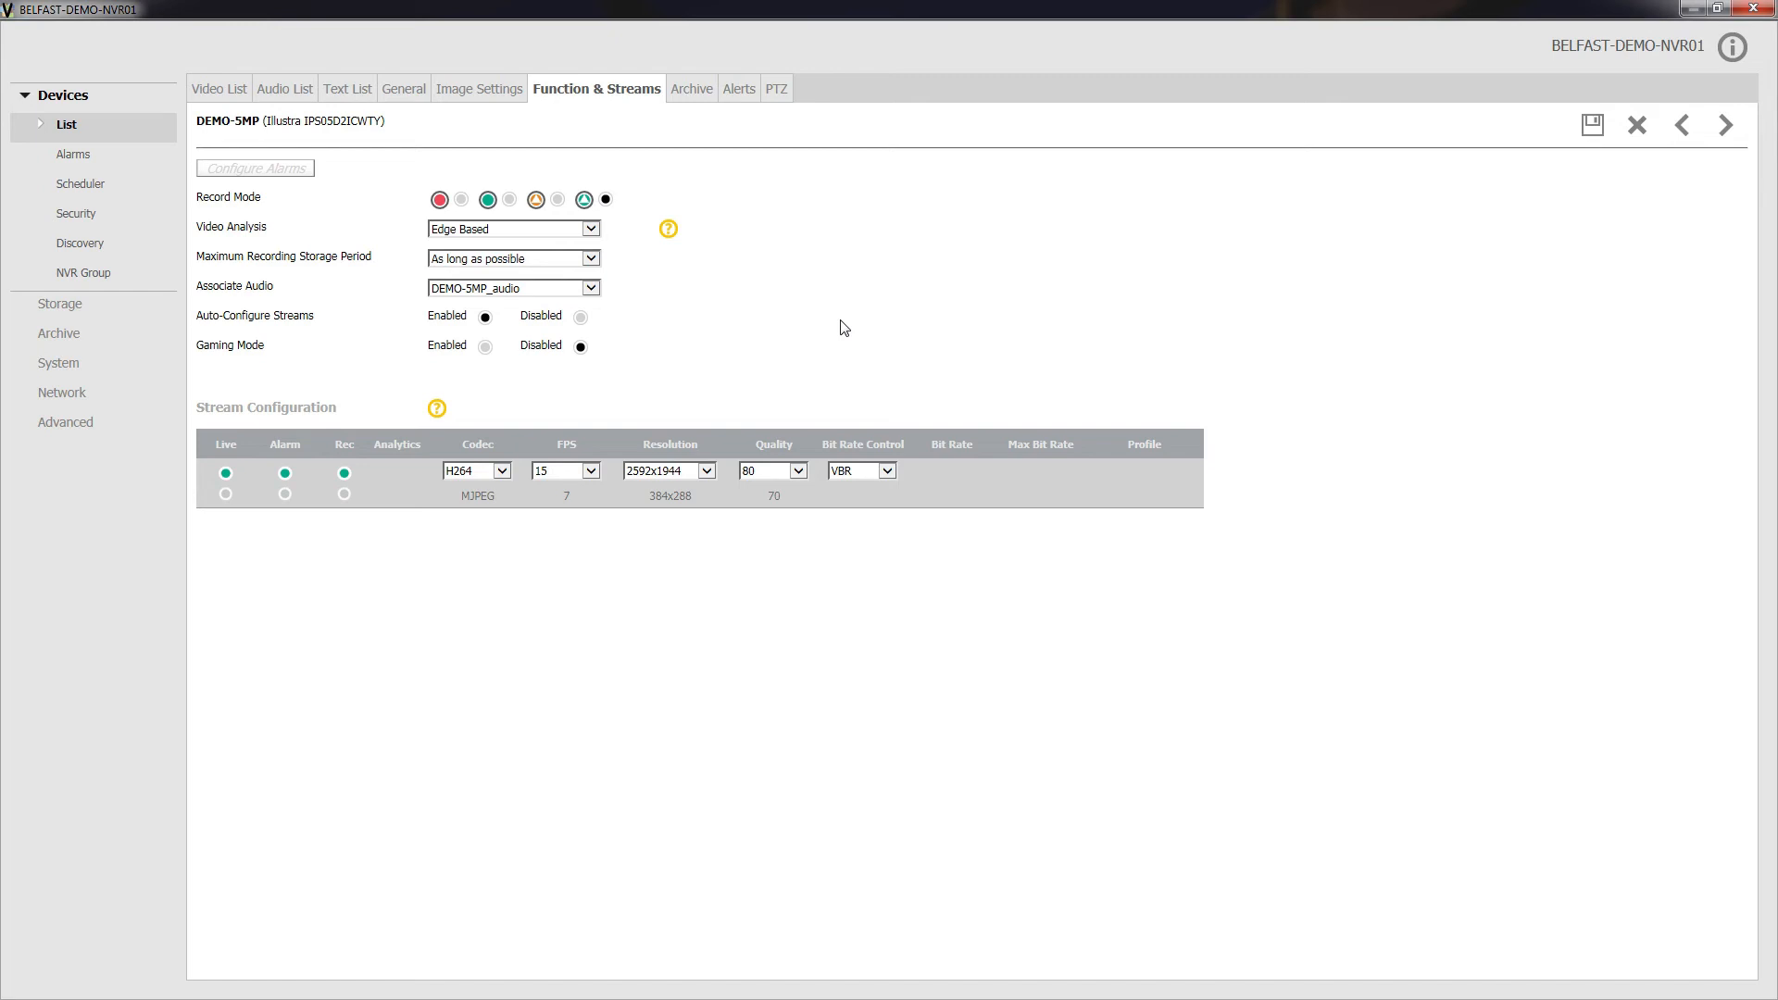
click(1598, 123)
Step: Enable Edge Video Intelligence Alarms for the DEMO-5MP camera and save the alarm setting
click(248, 176)
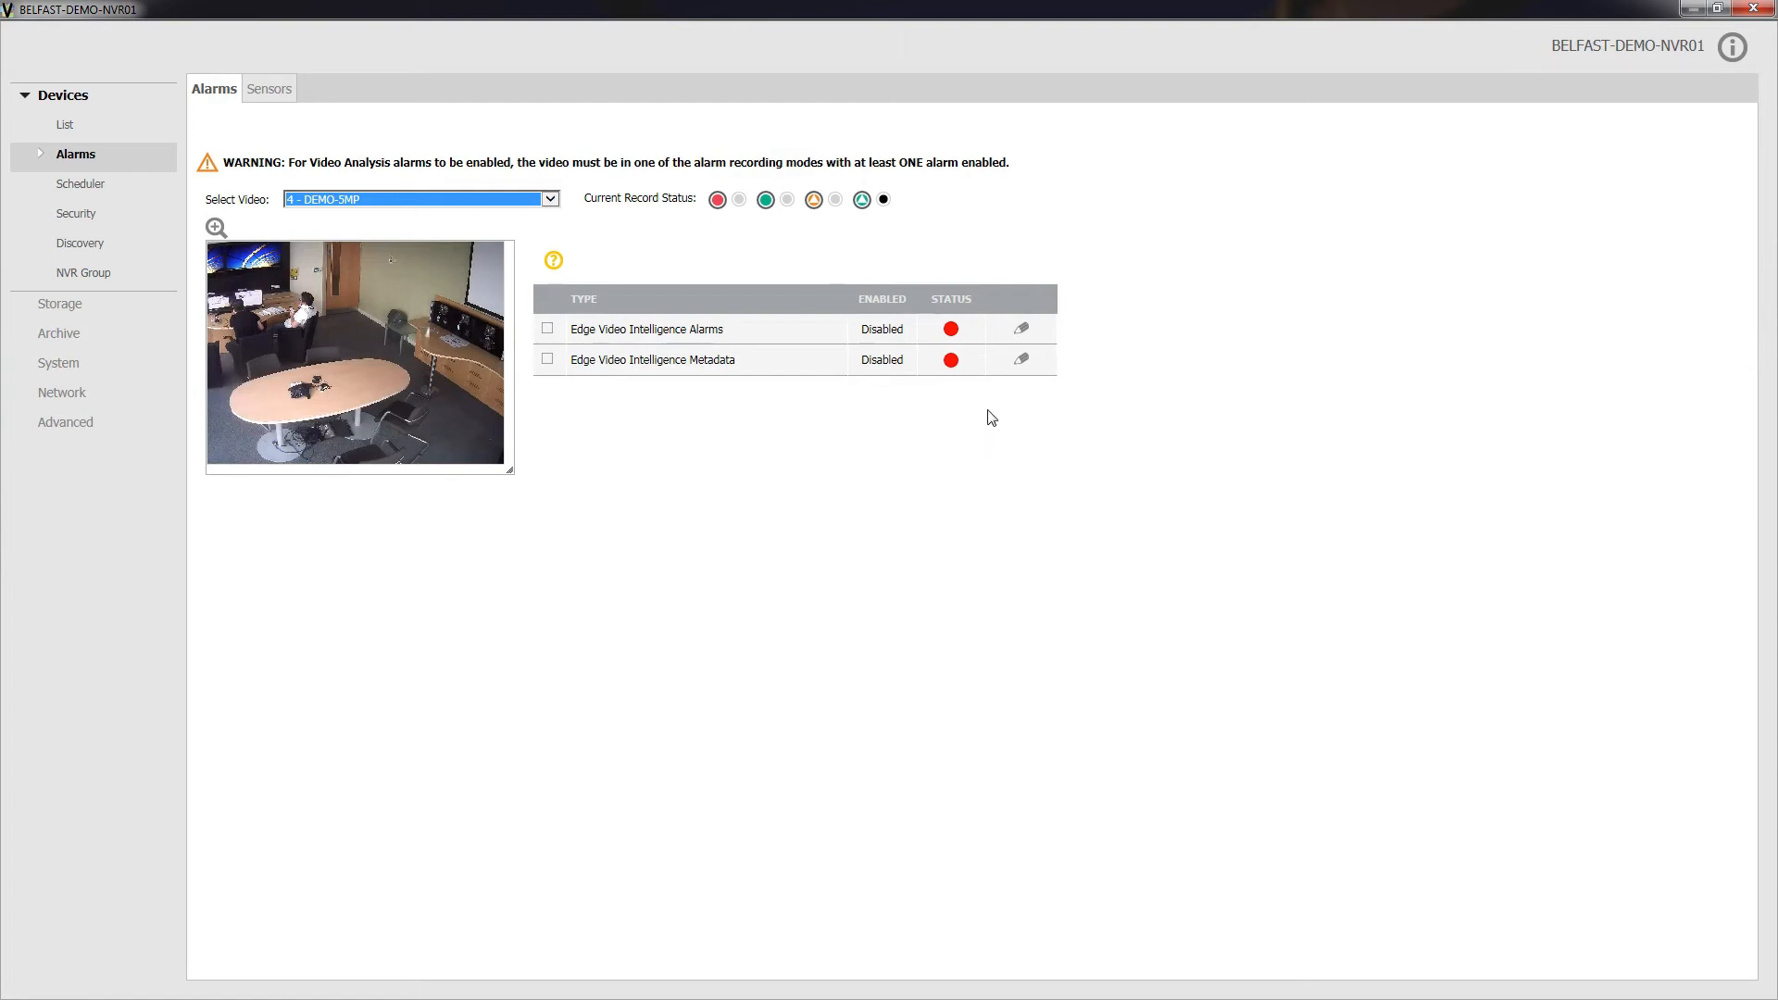
click(1022, 330)
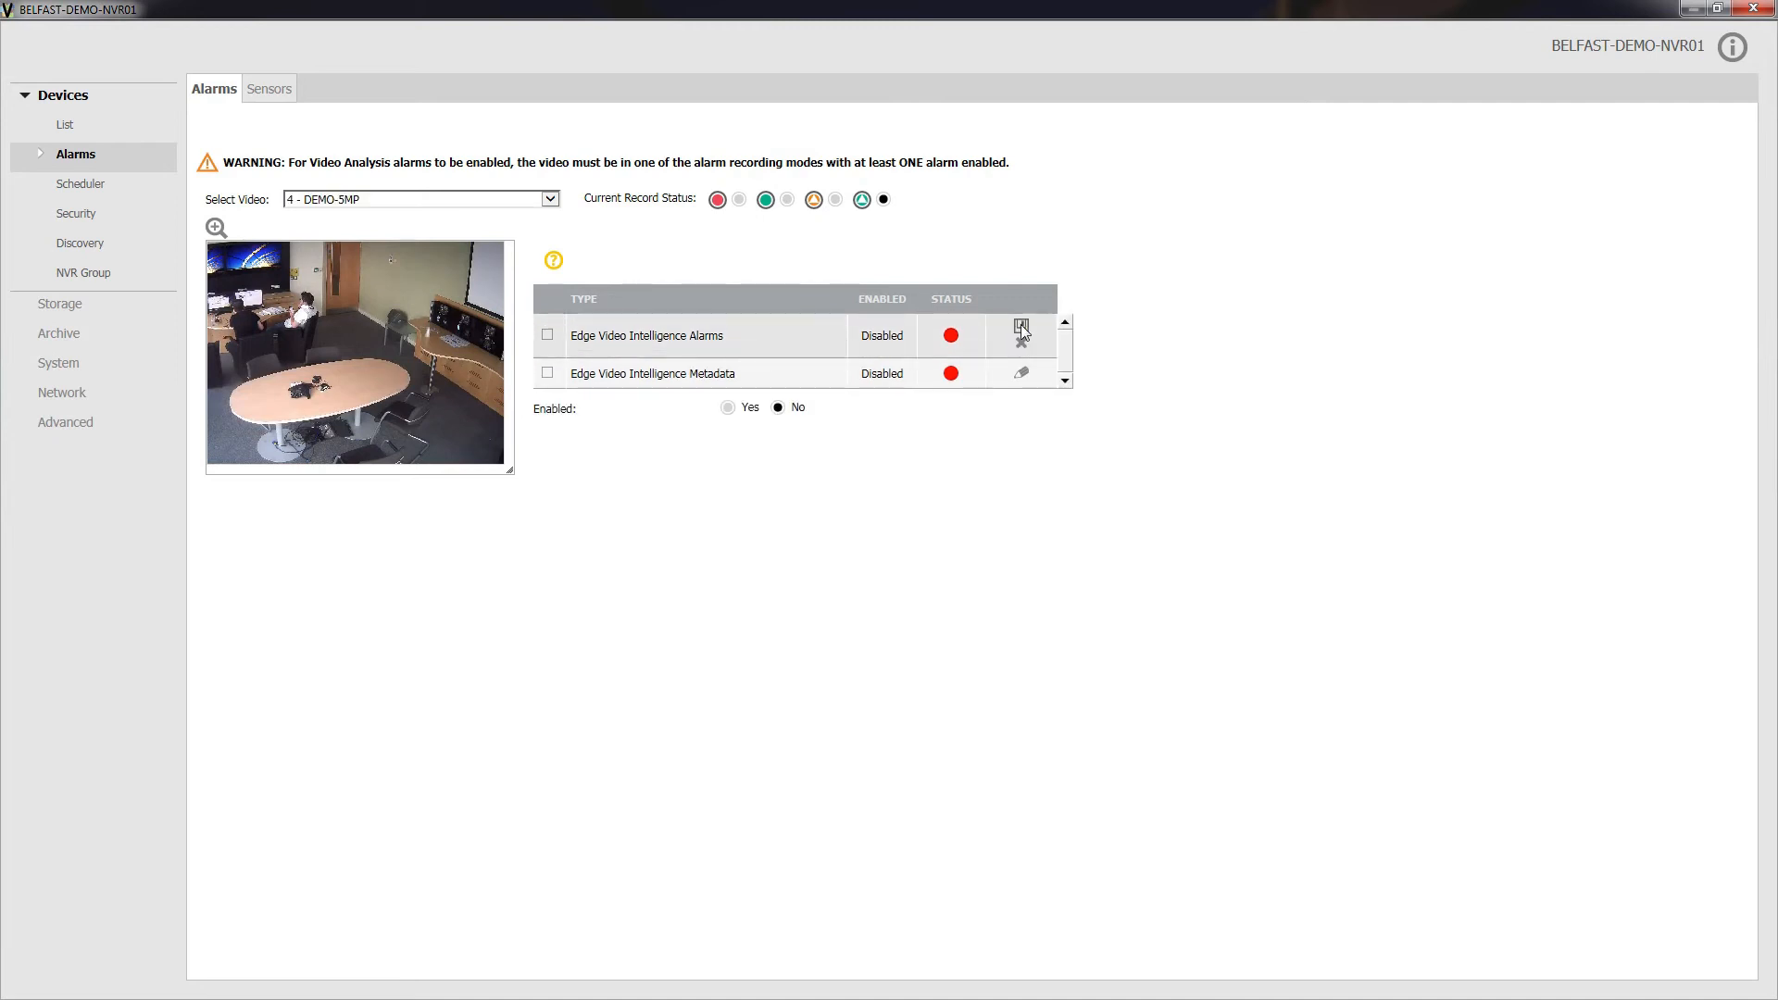
click(728, 408)
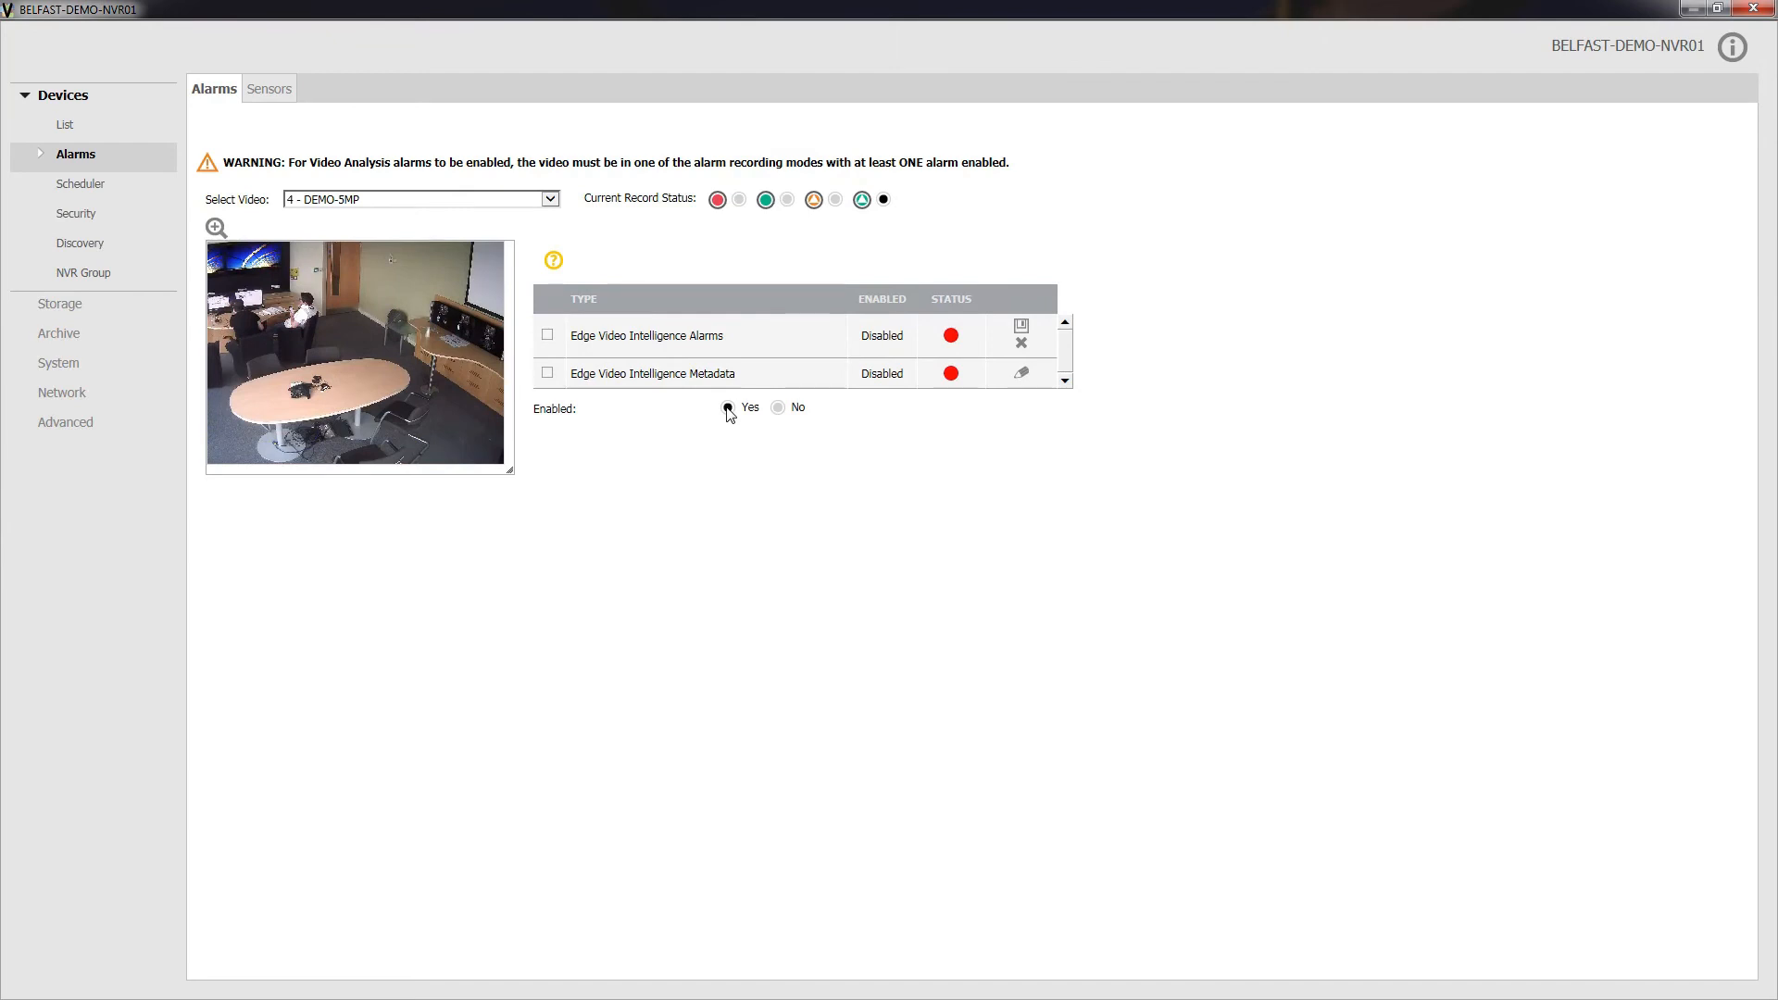
click(1020, 326)
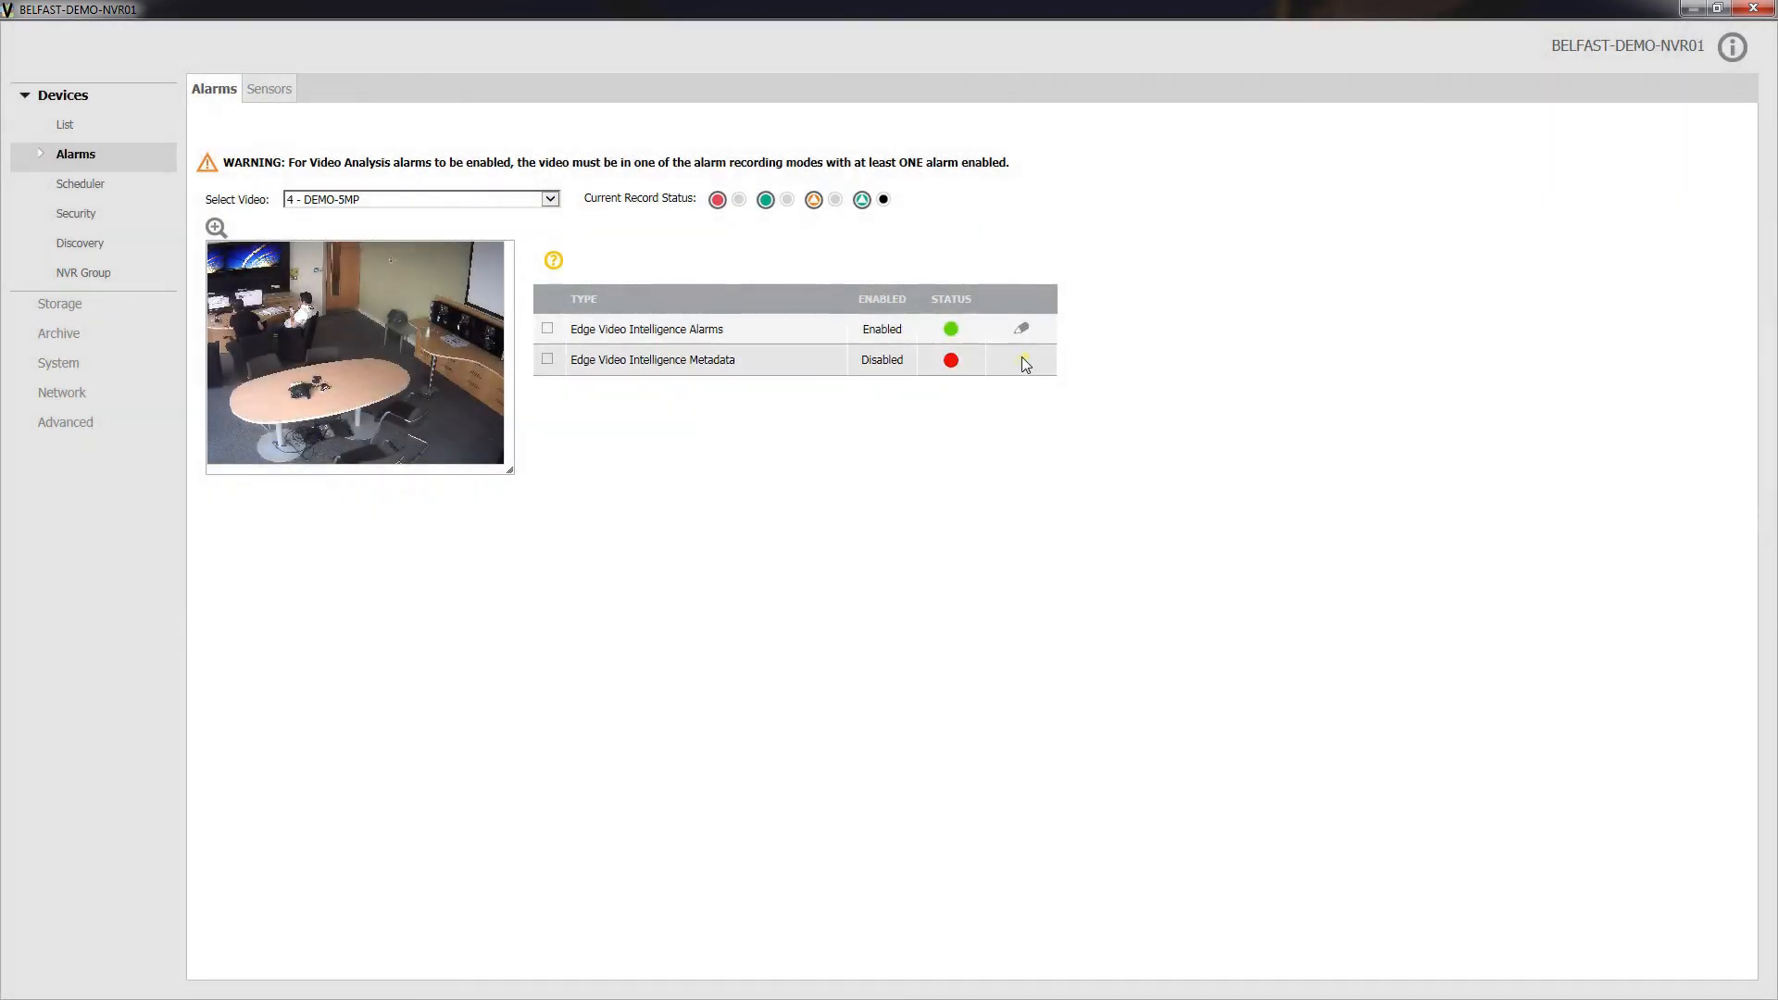
Step: Enable Edge Video Intelligence Metadata for the DEMO-5MP camera and save the setting
click(1021, 367)
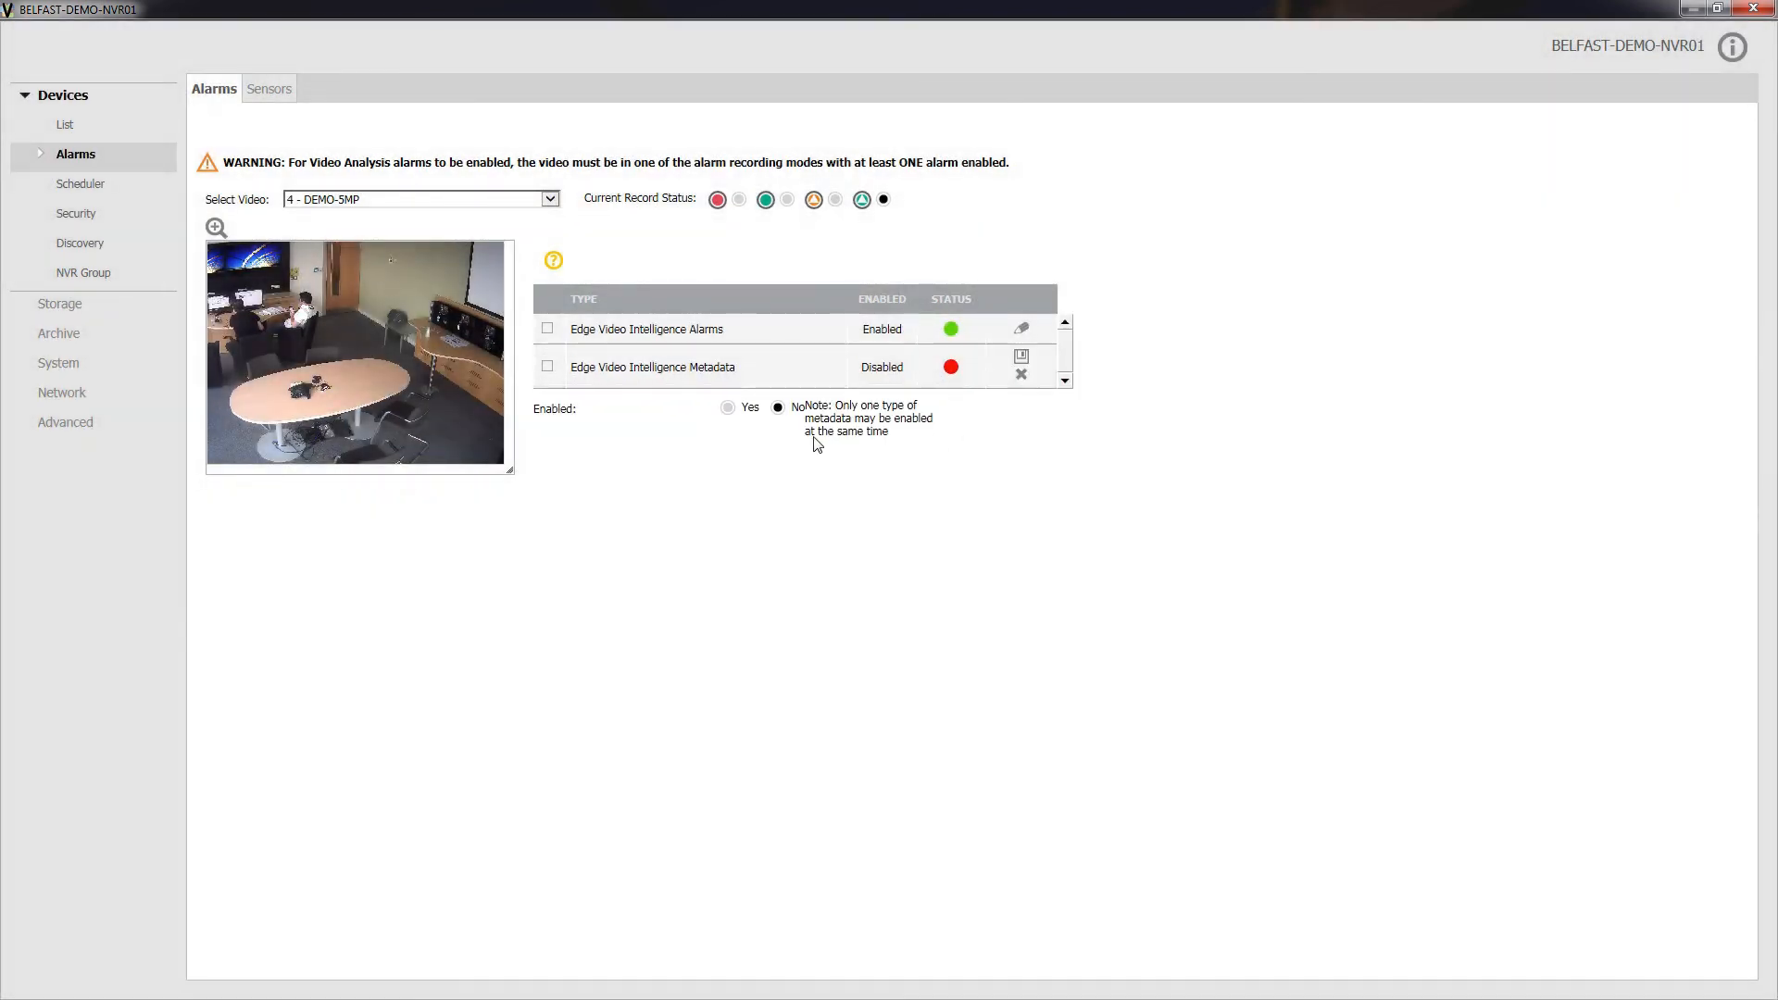
click(728, 409)
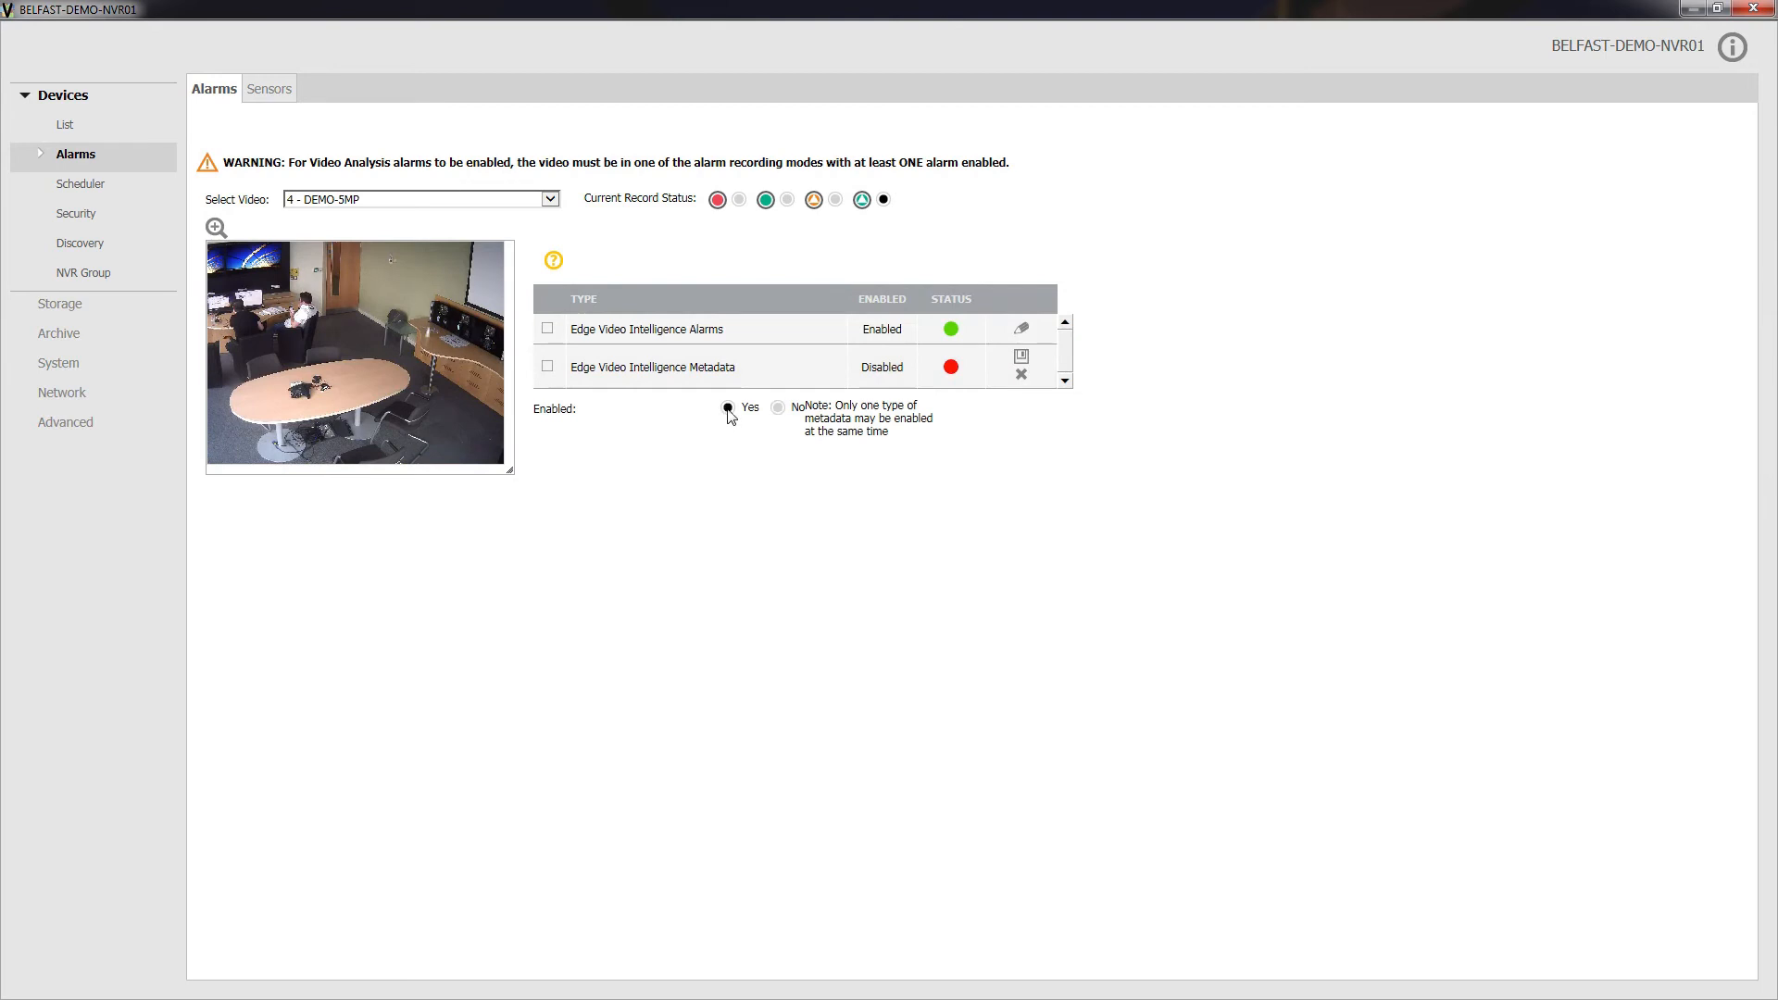
click(1022, 358)
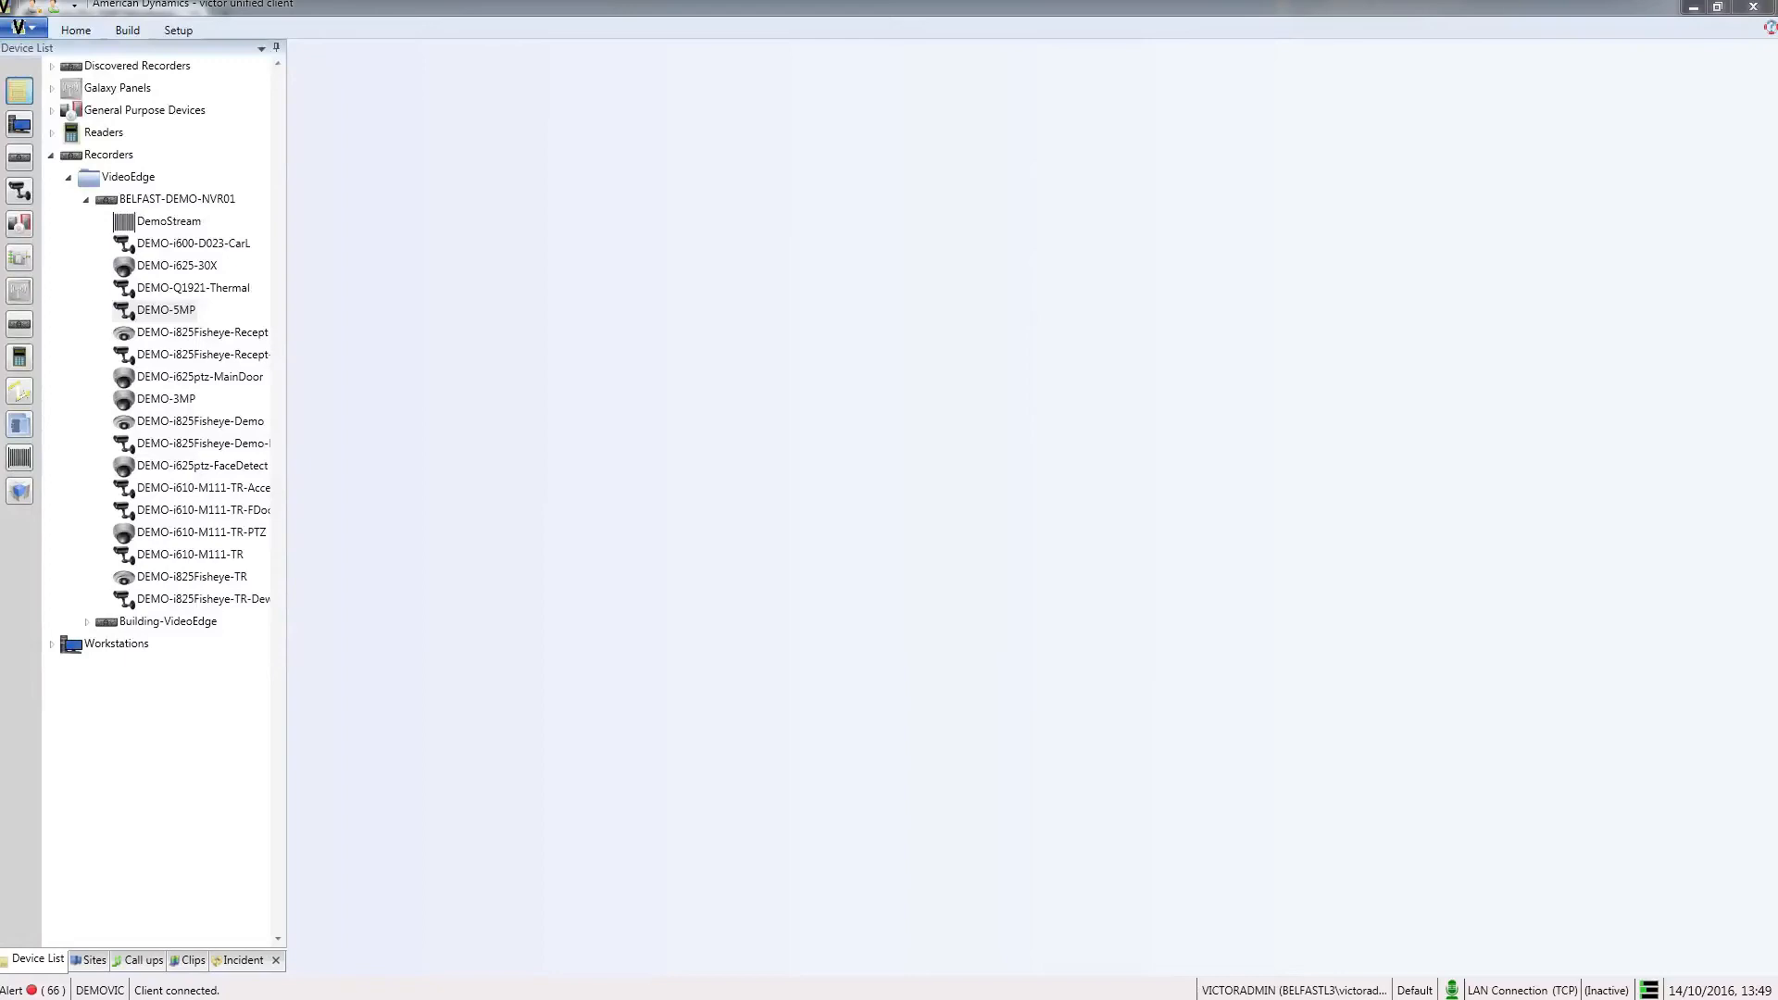
Step: Set up a Linger video search on the DEMO-5MP camera covering the last week and proceed to its analytic settings
right_click(181, 315)
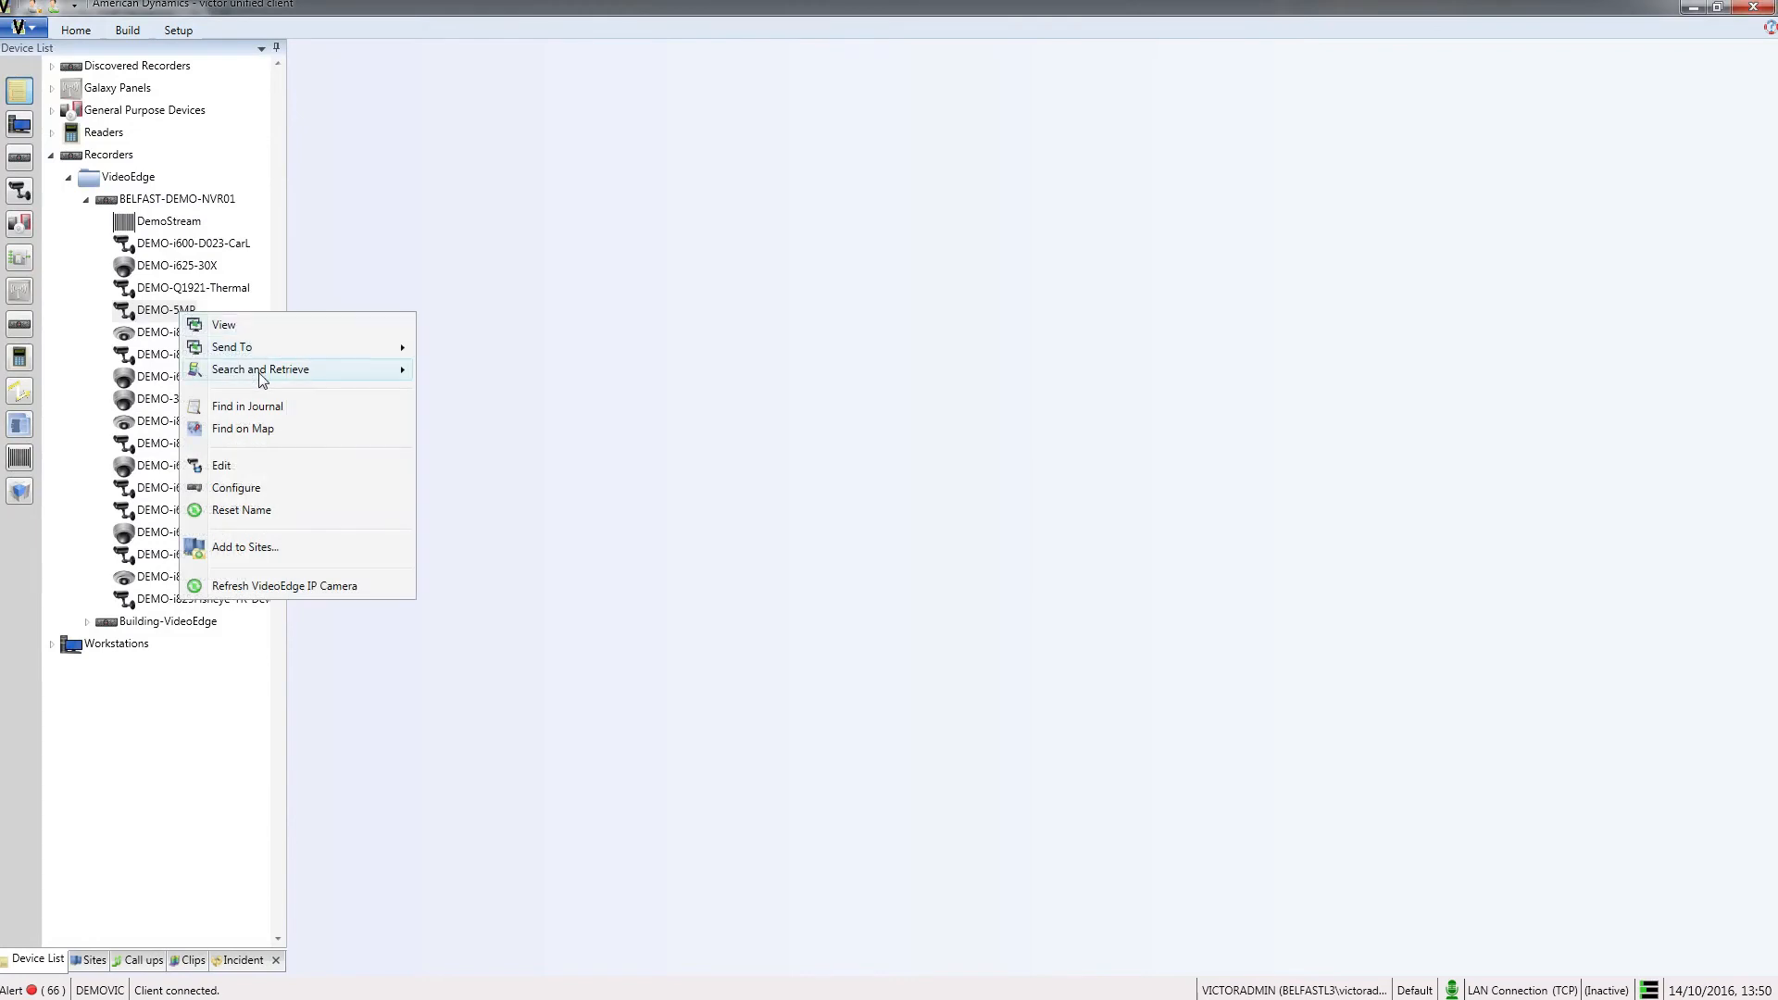
click(434, 372)
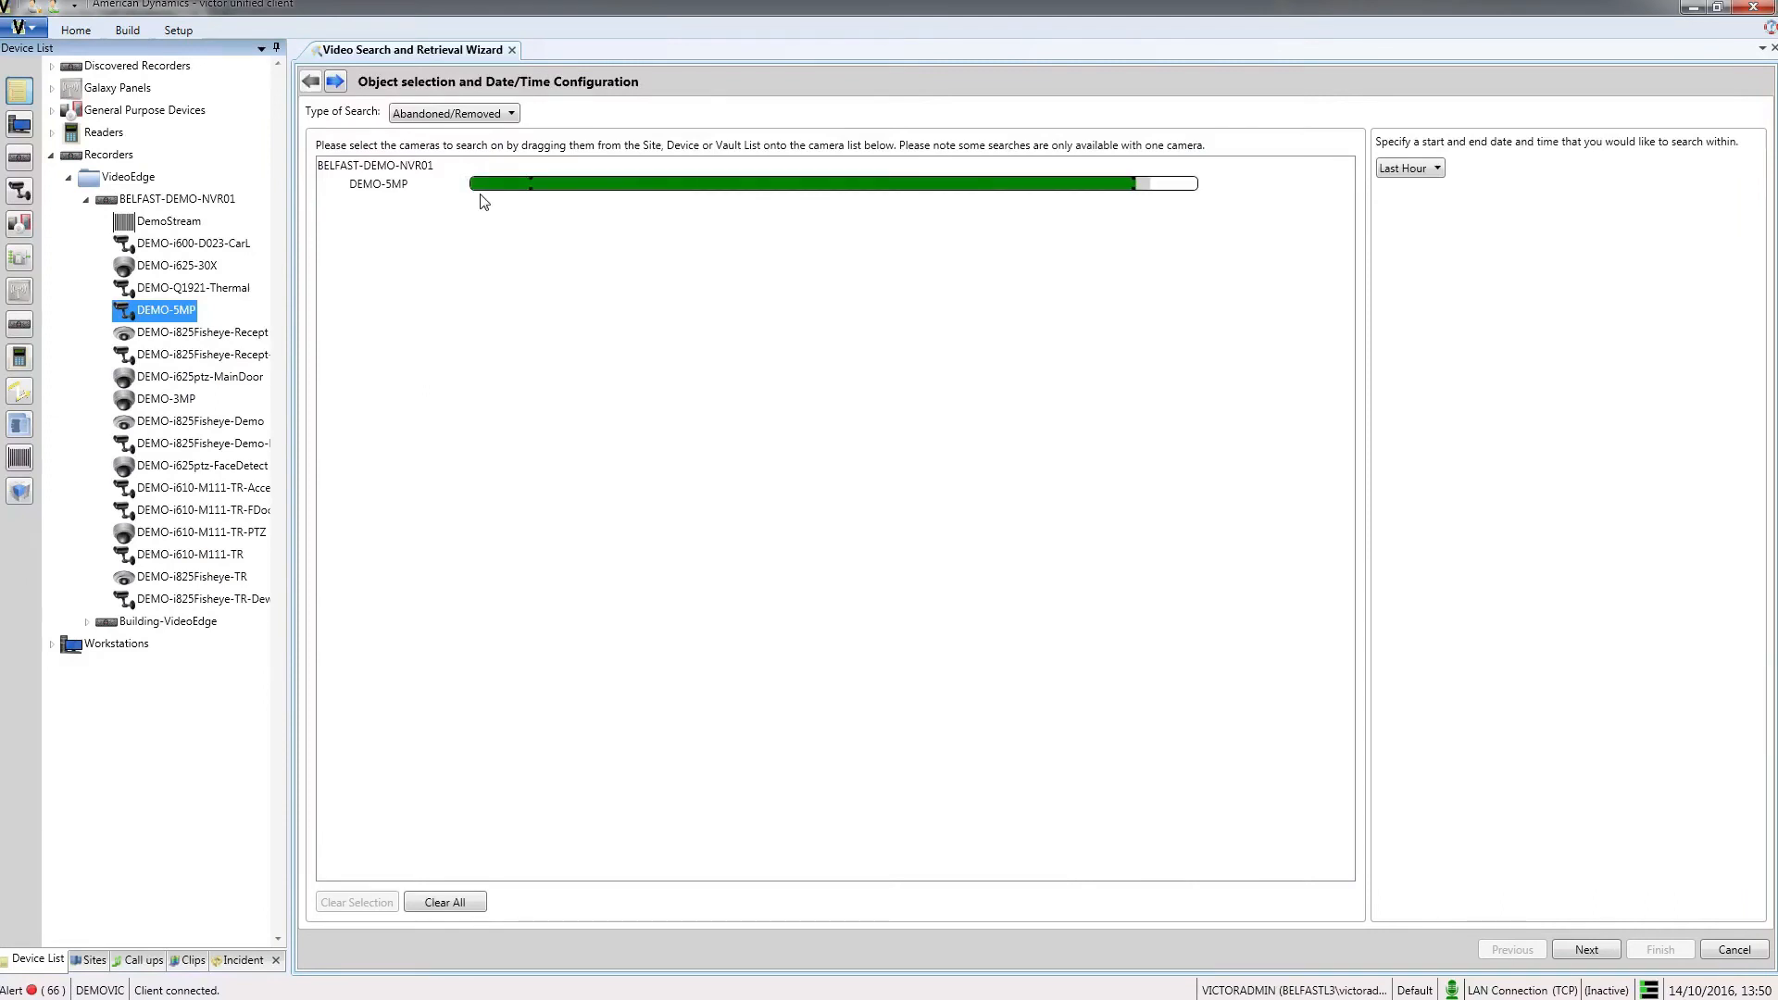
click(512, 114)
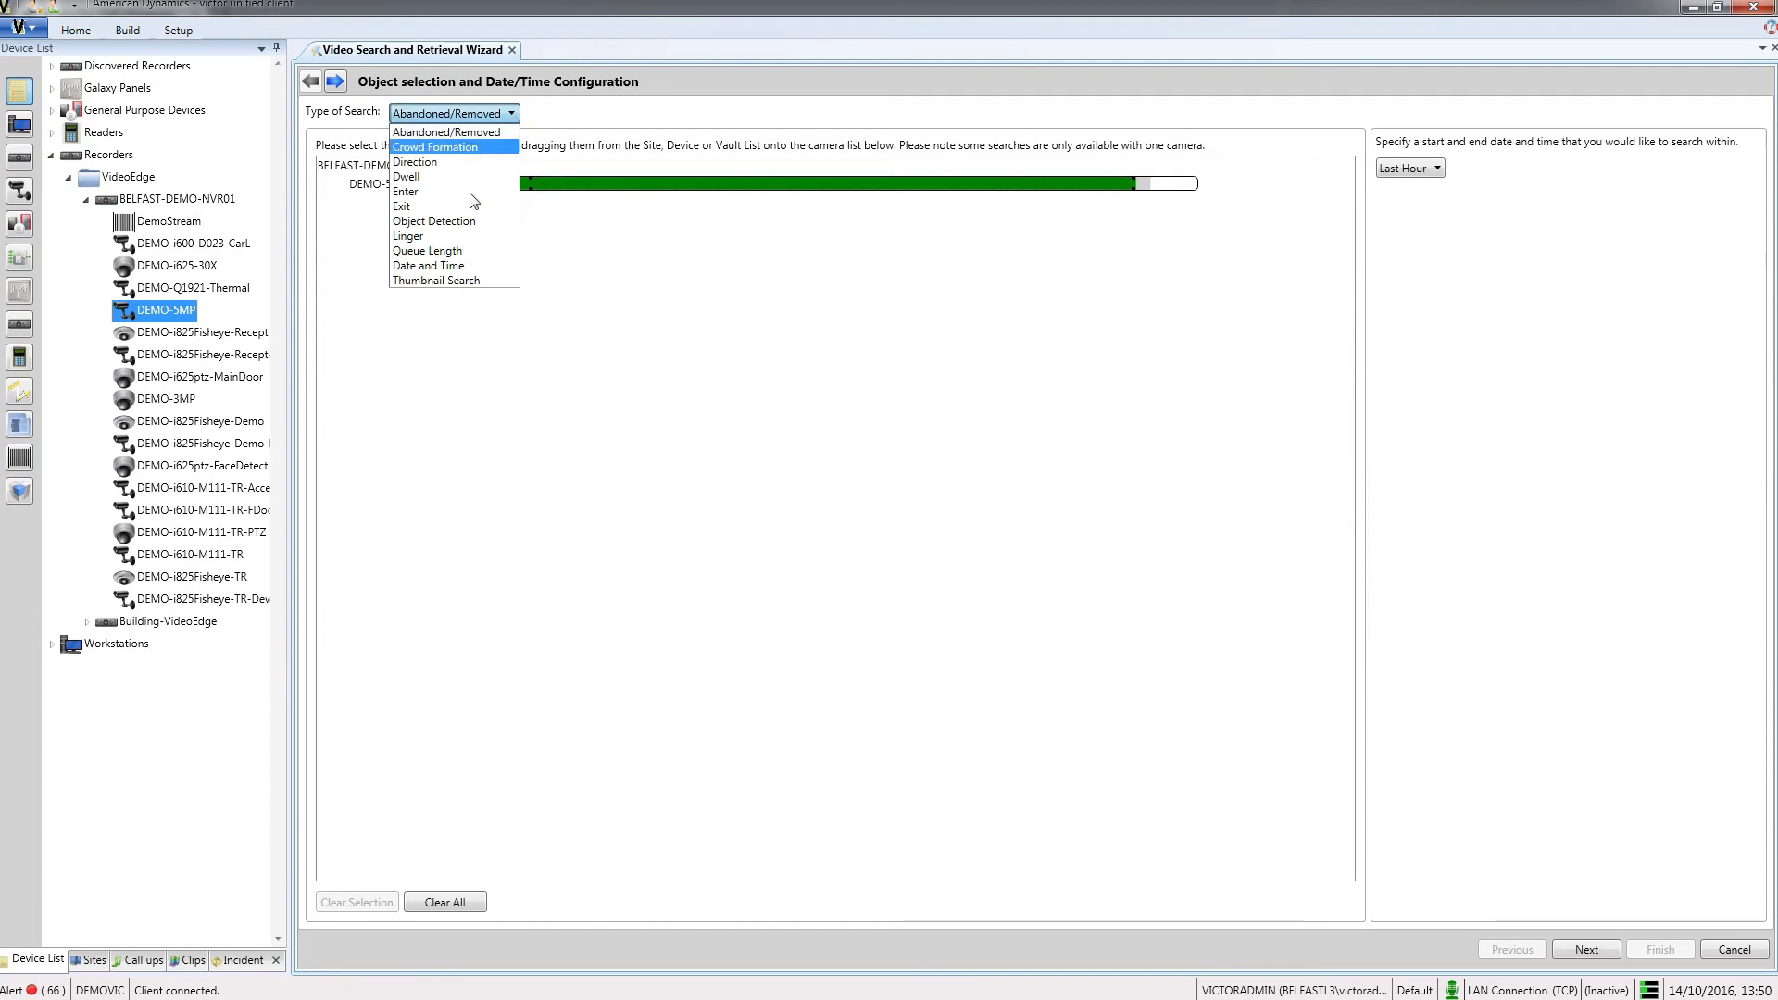
click(468, 236)
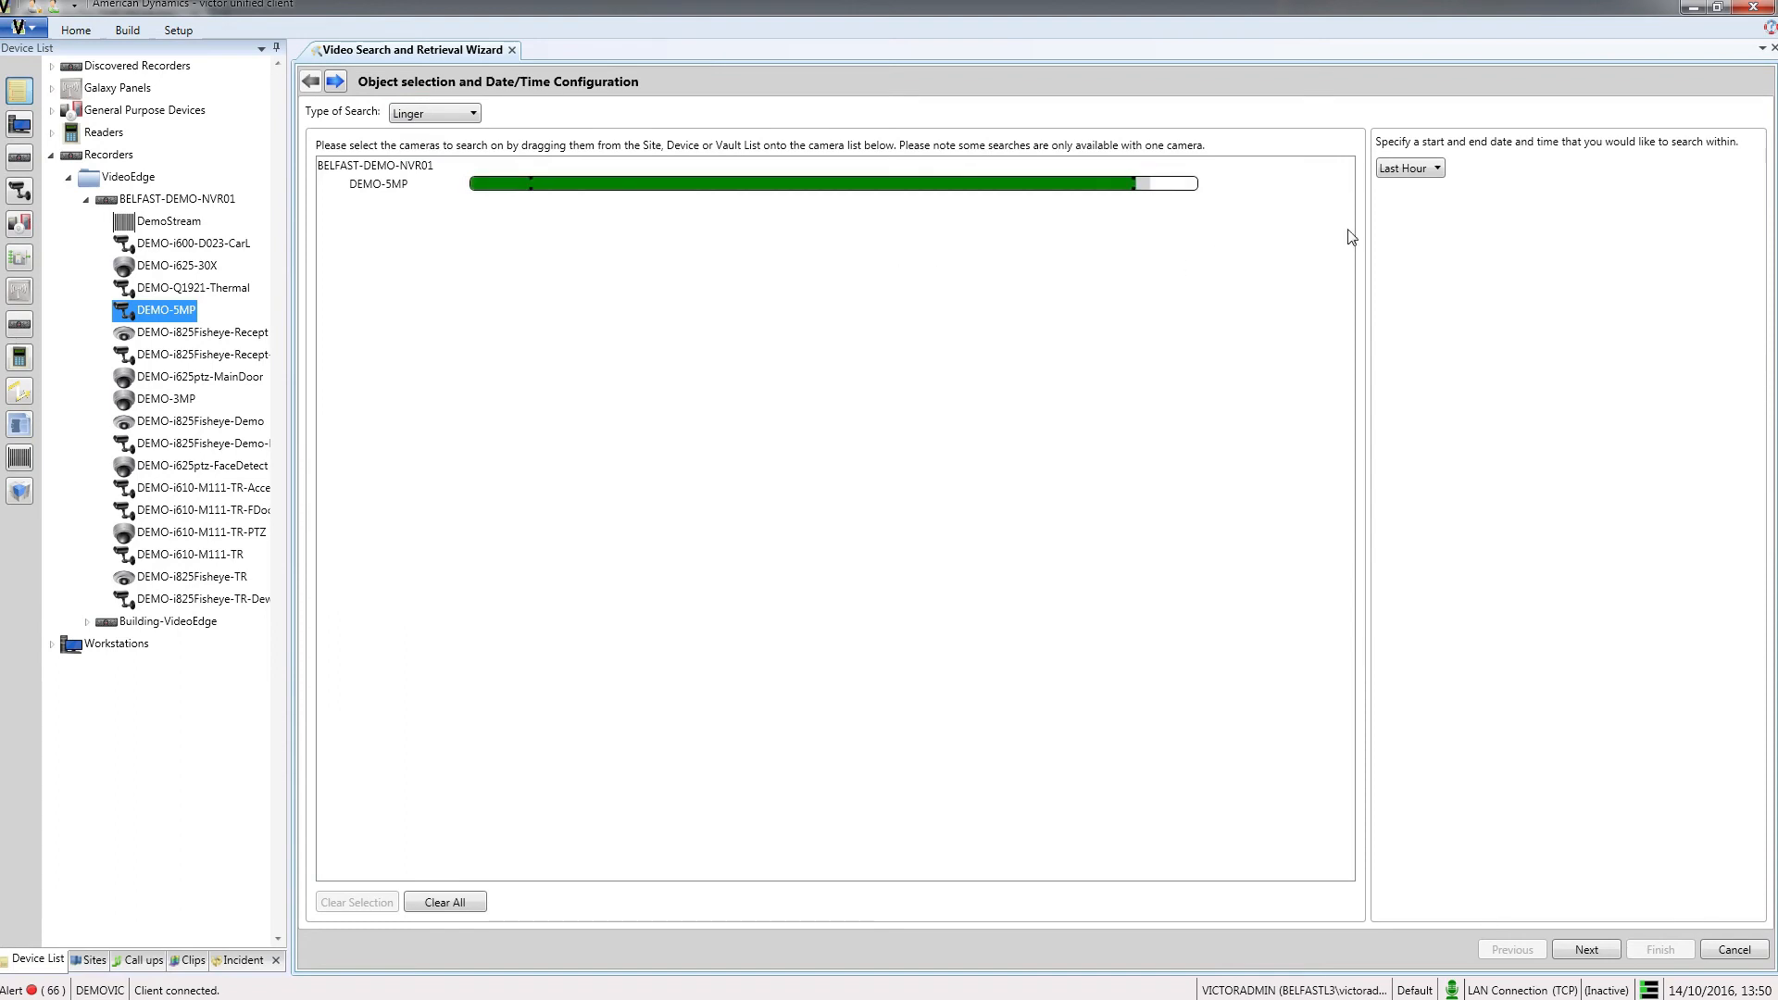
click(1436, 168)
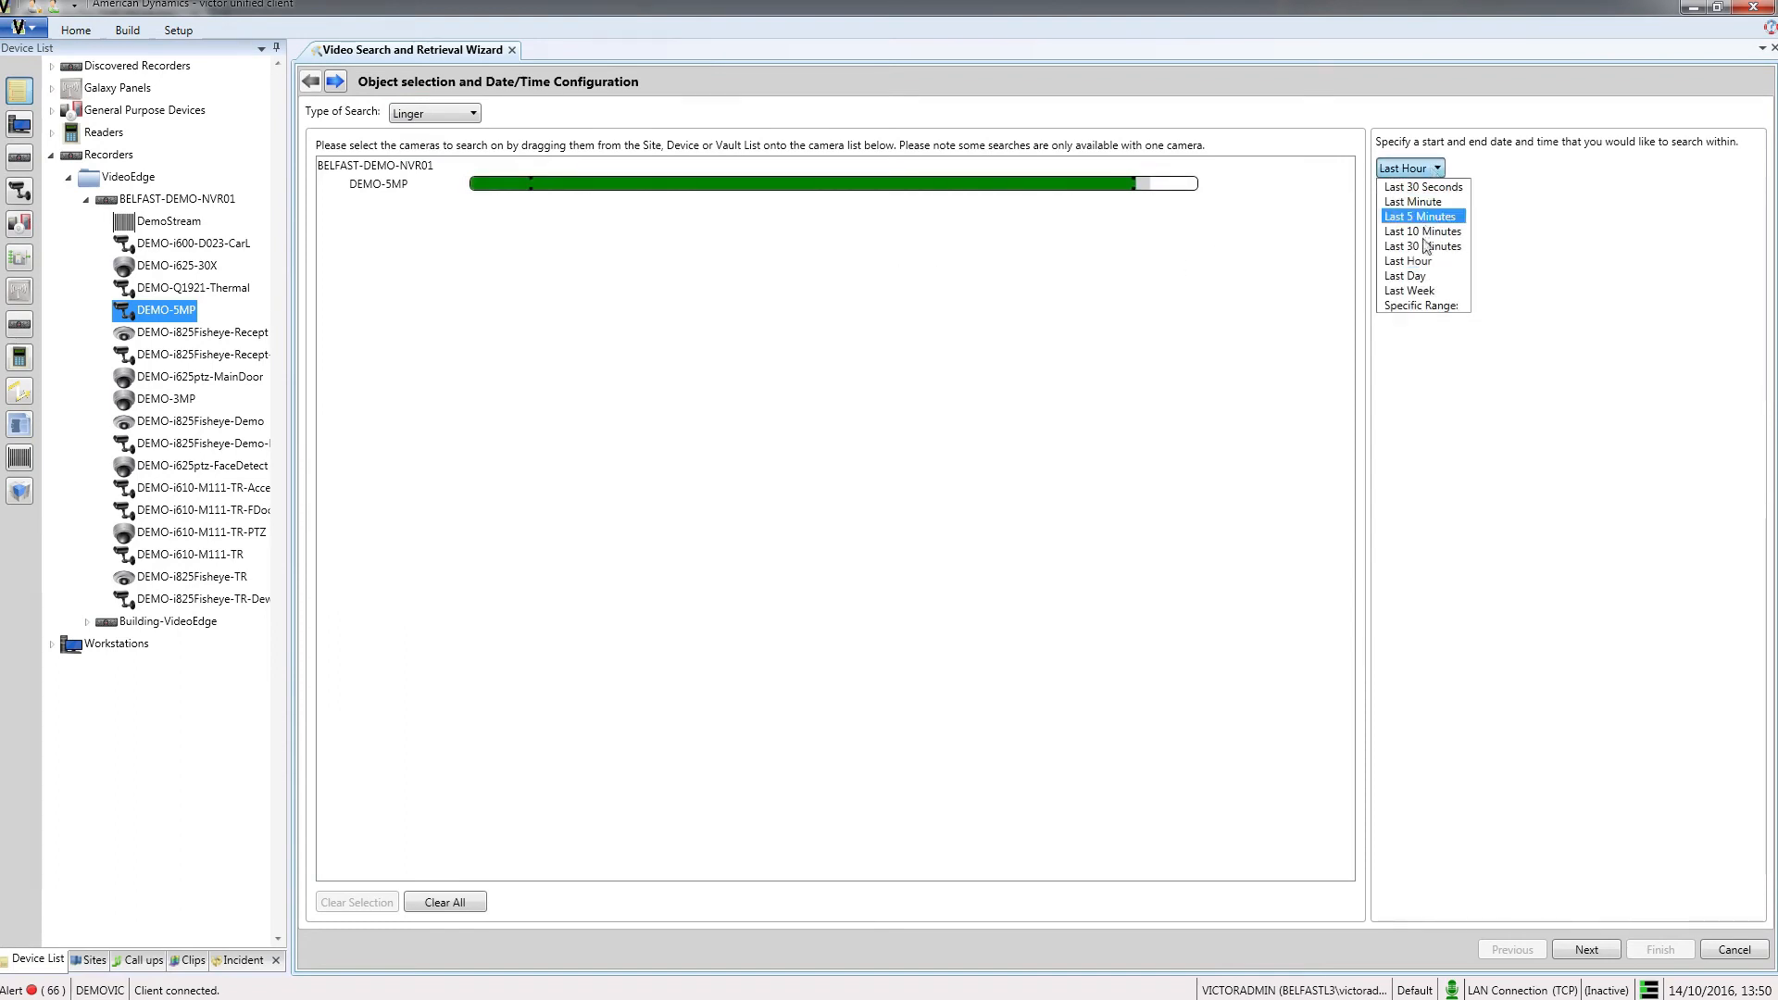
click(1429, 293)
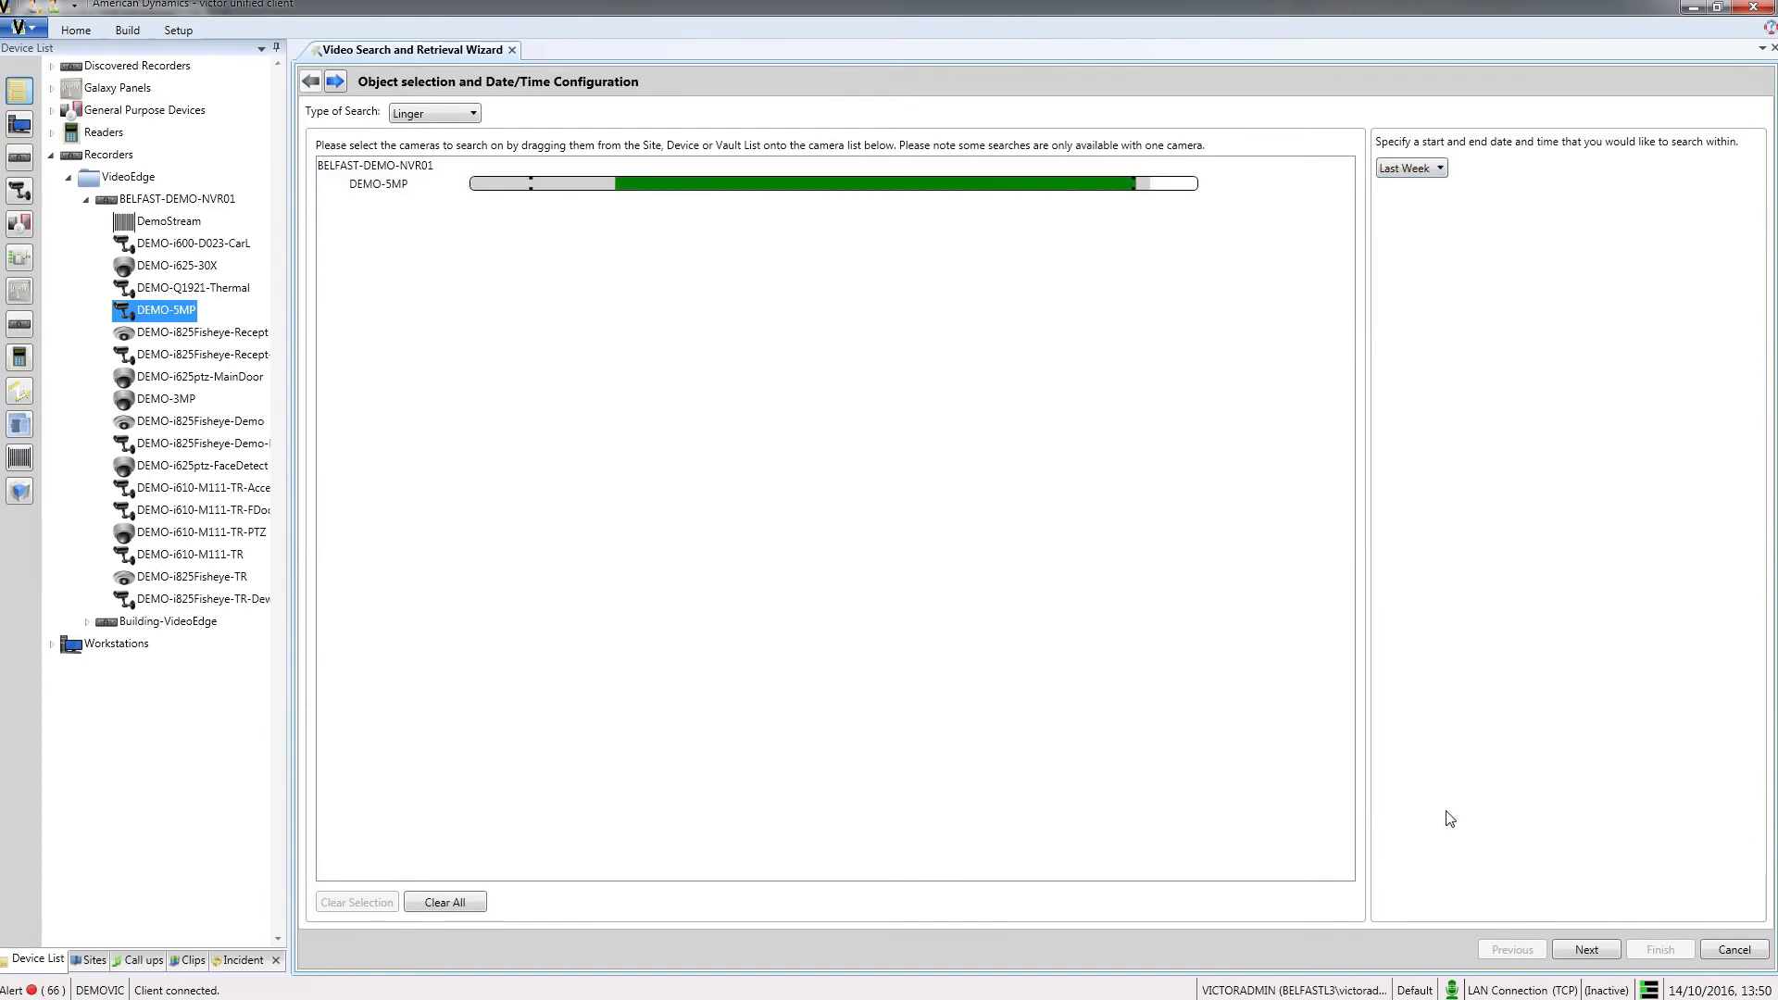
click(1586, 949)
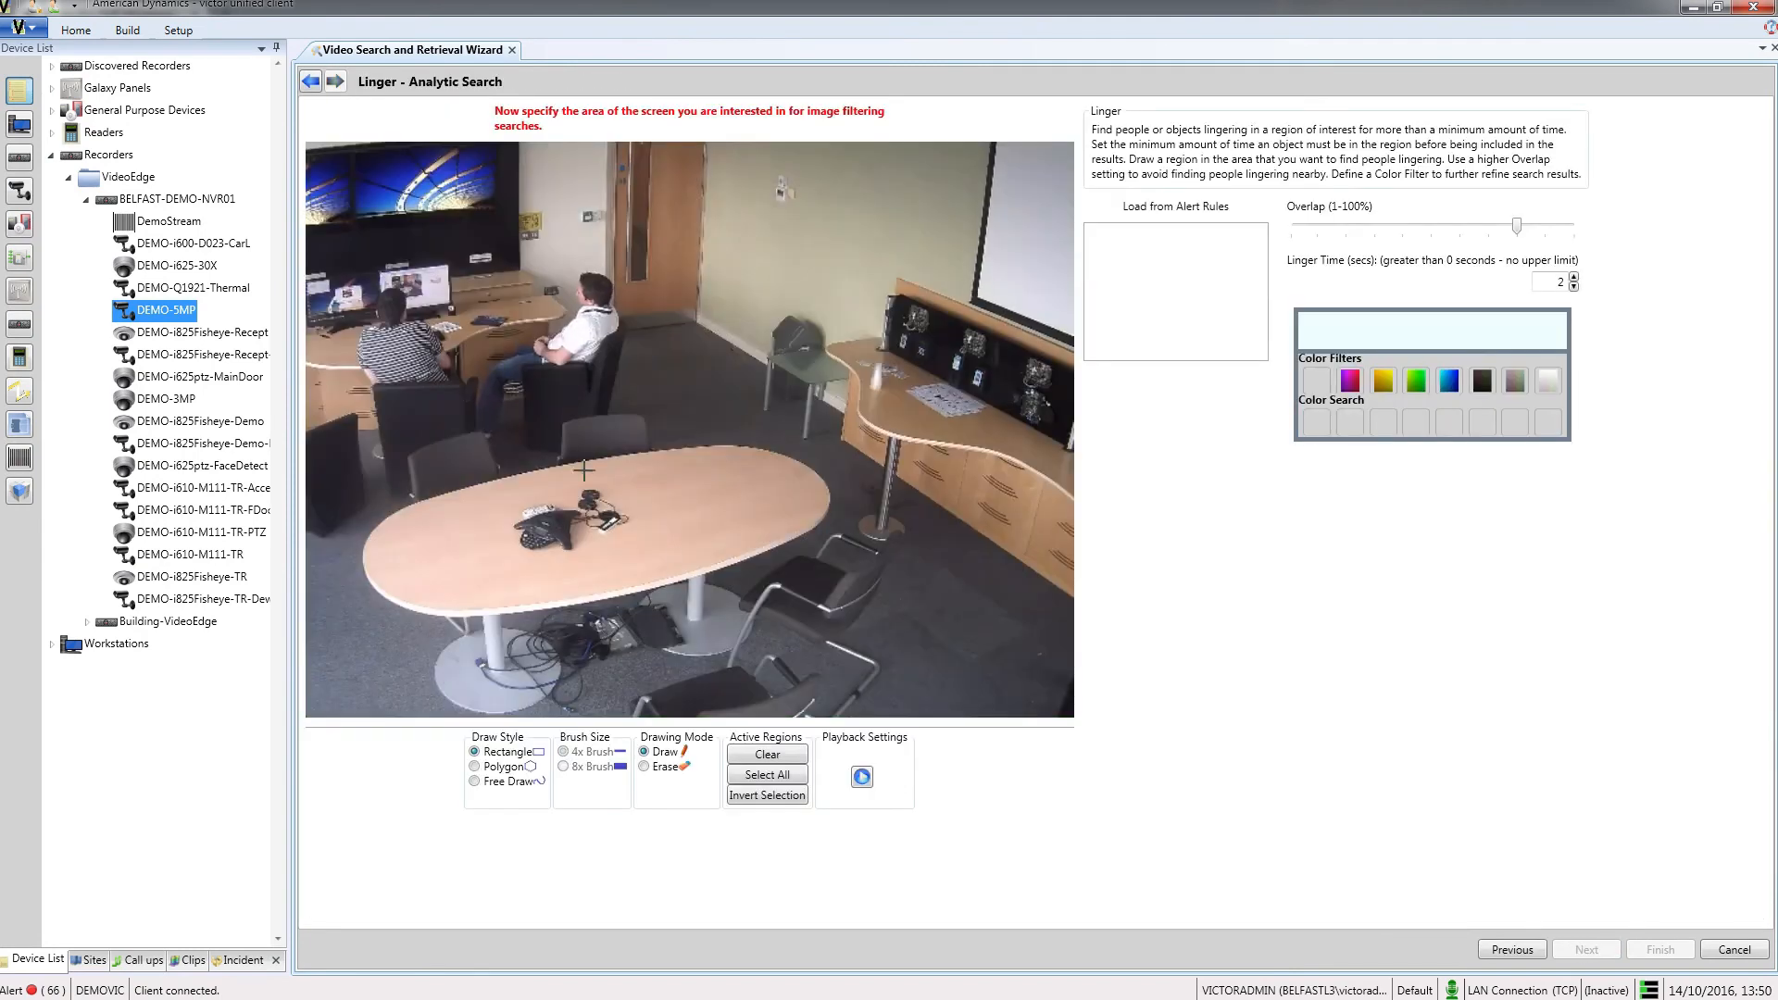
Step: Draw a rectangular search region over the oval table, set the linger time to 8 seconds and run the search
drag(361, 462, 499, 552)
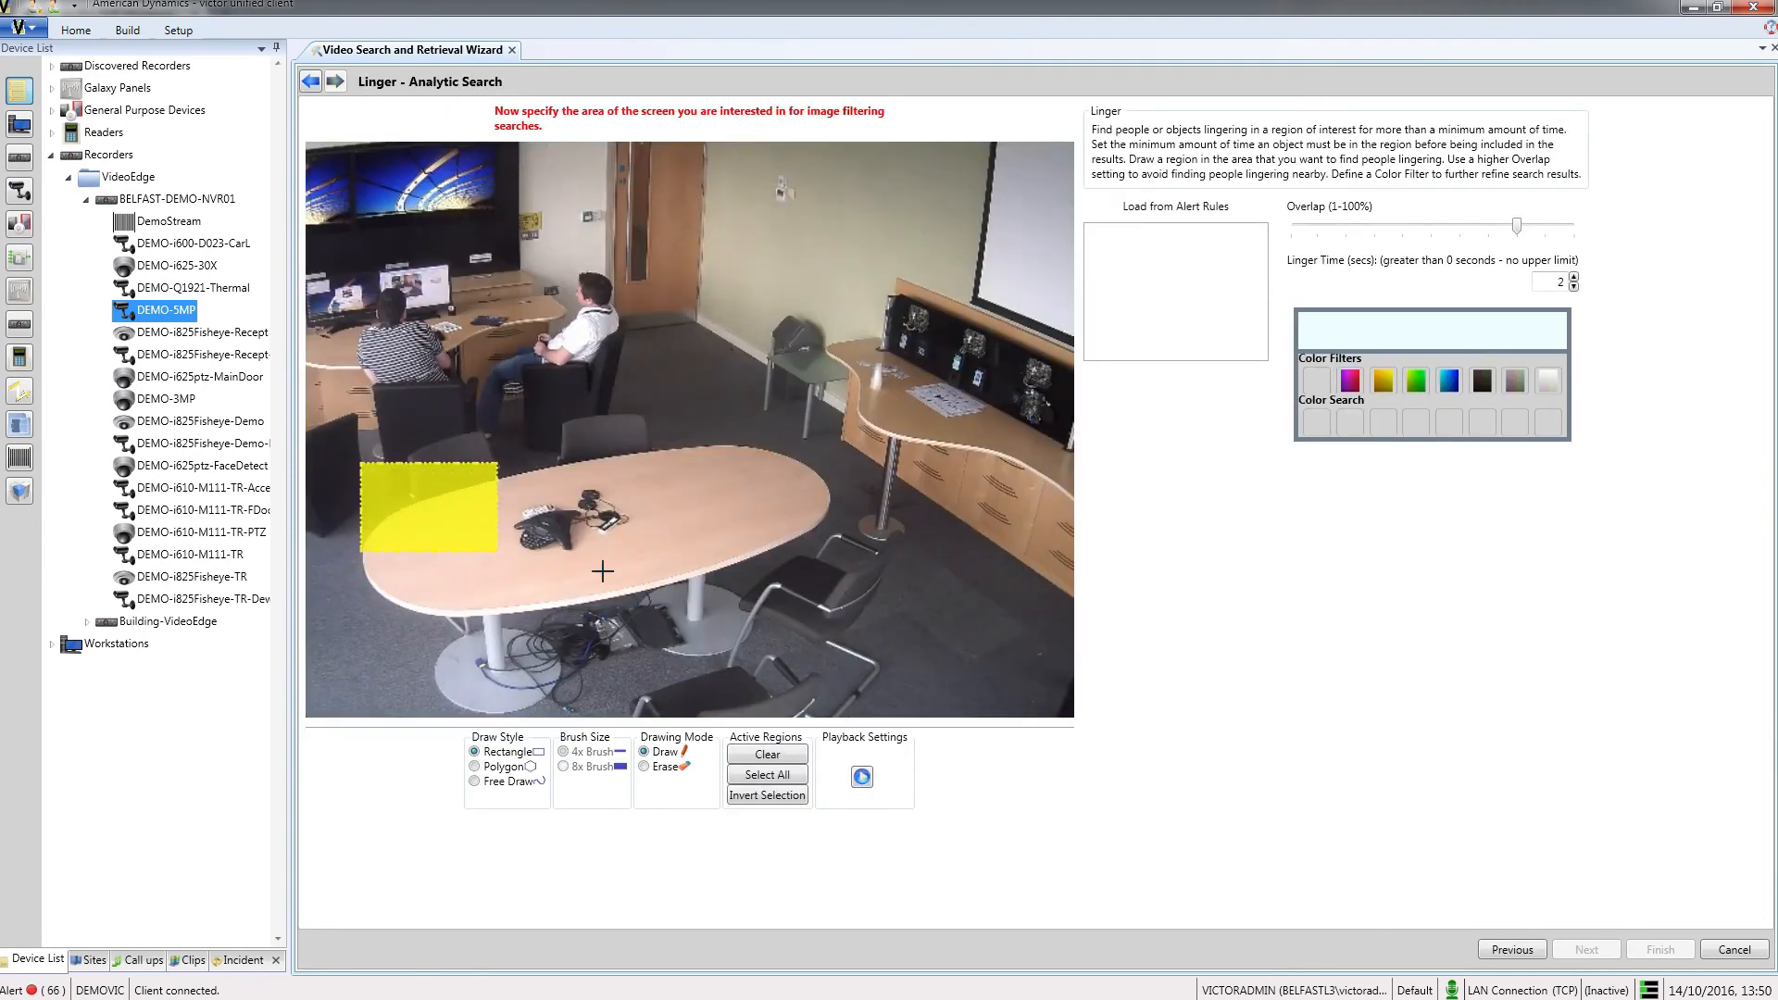
drag(603, 572, 920, 626)
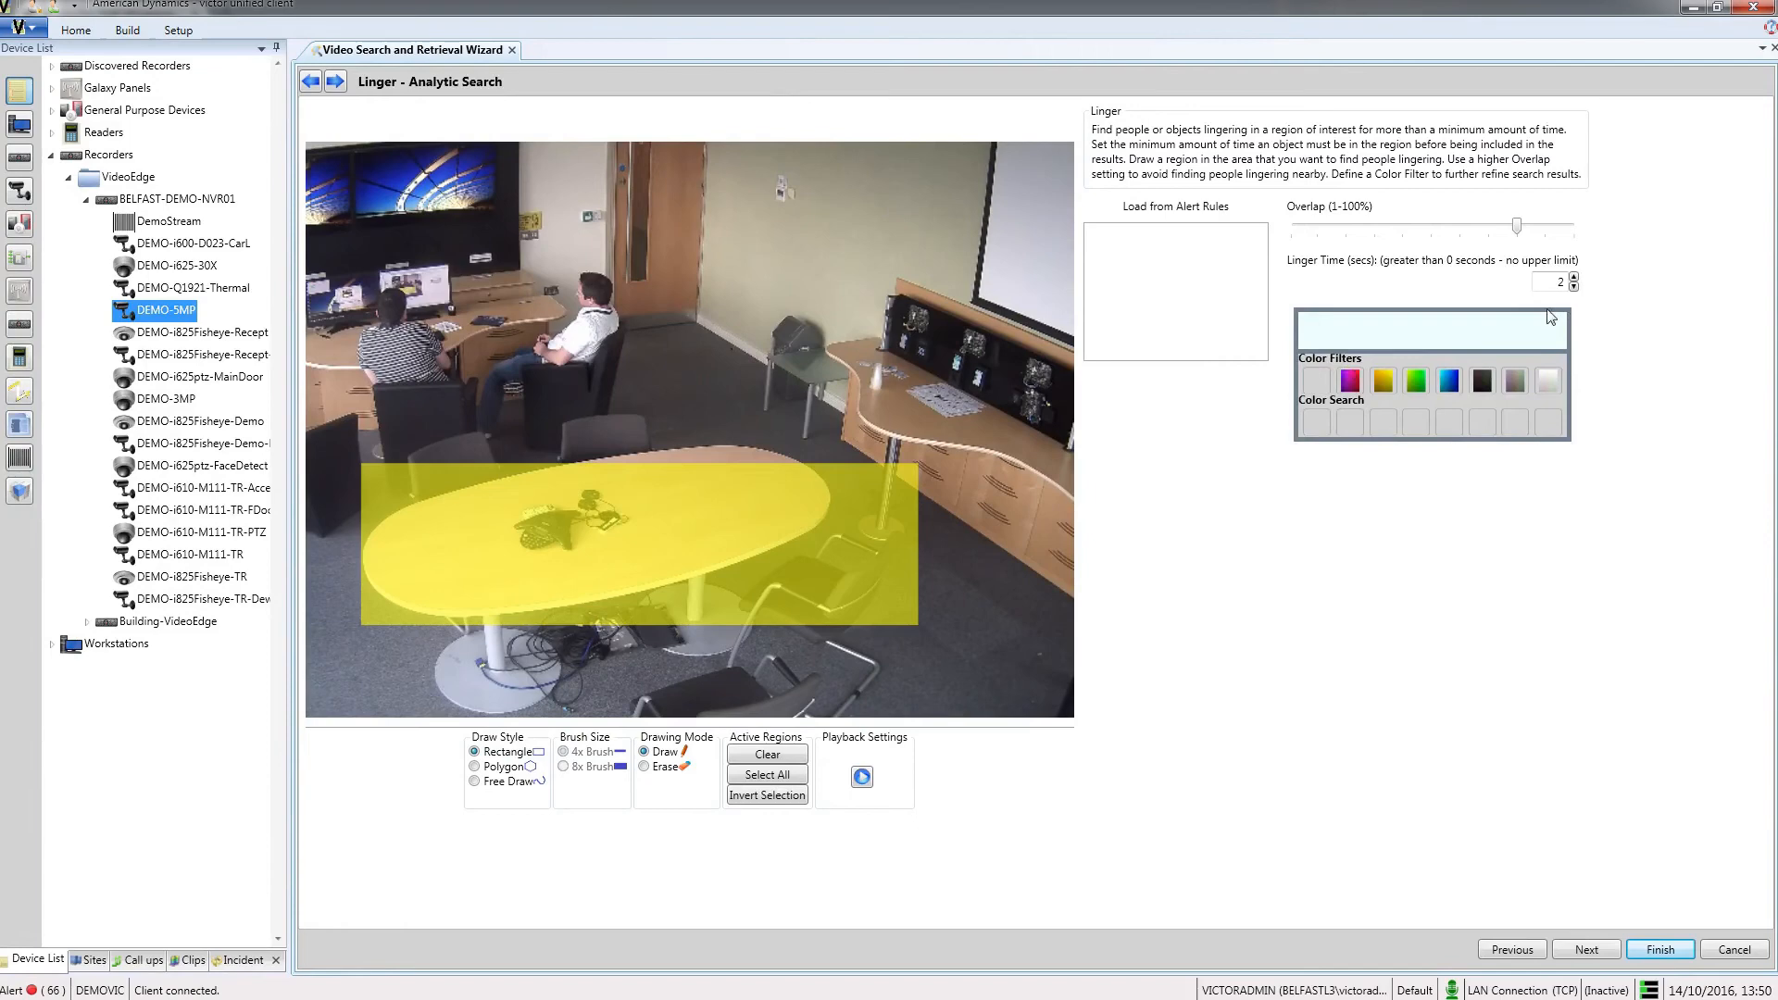
double_click(1560, 281)
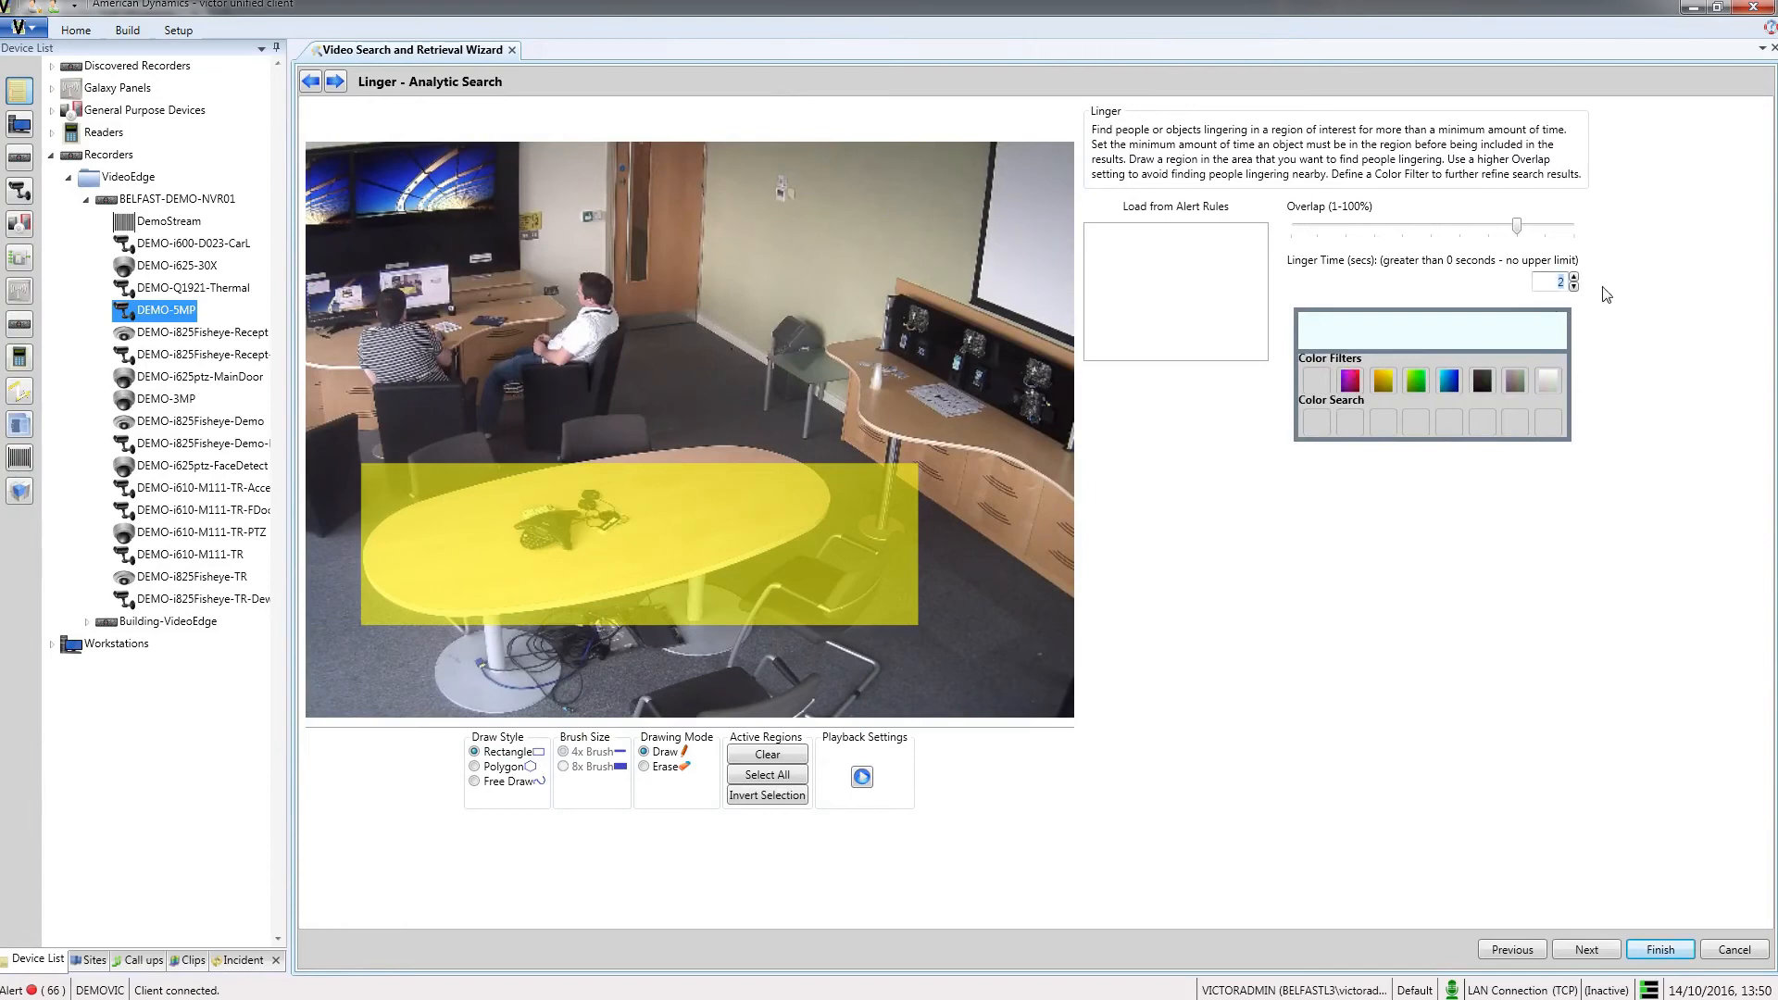
text(8)
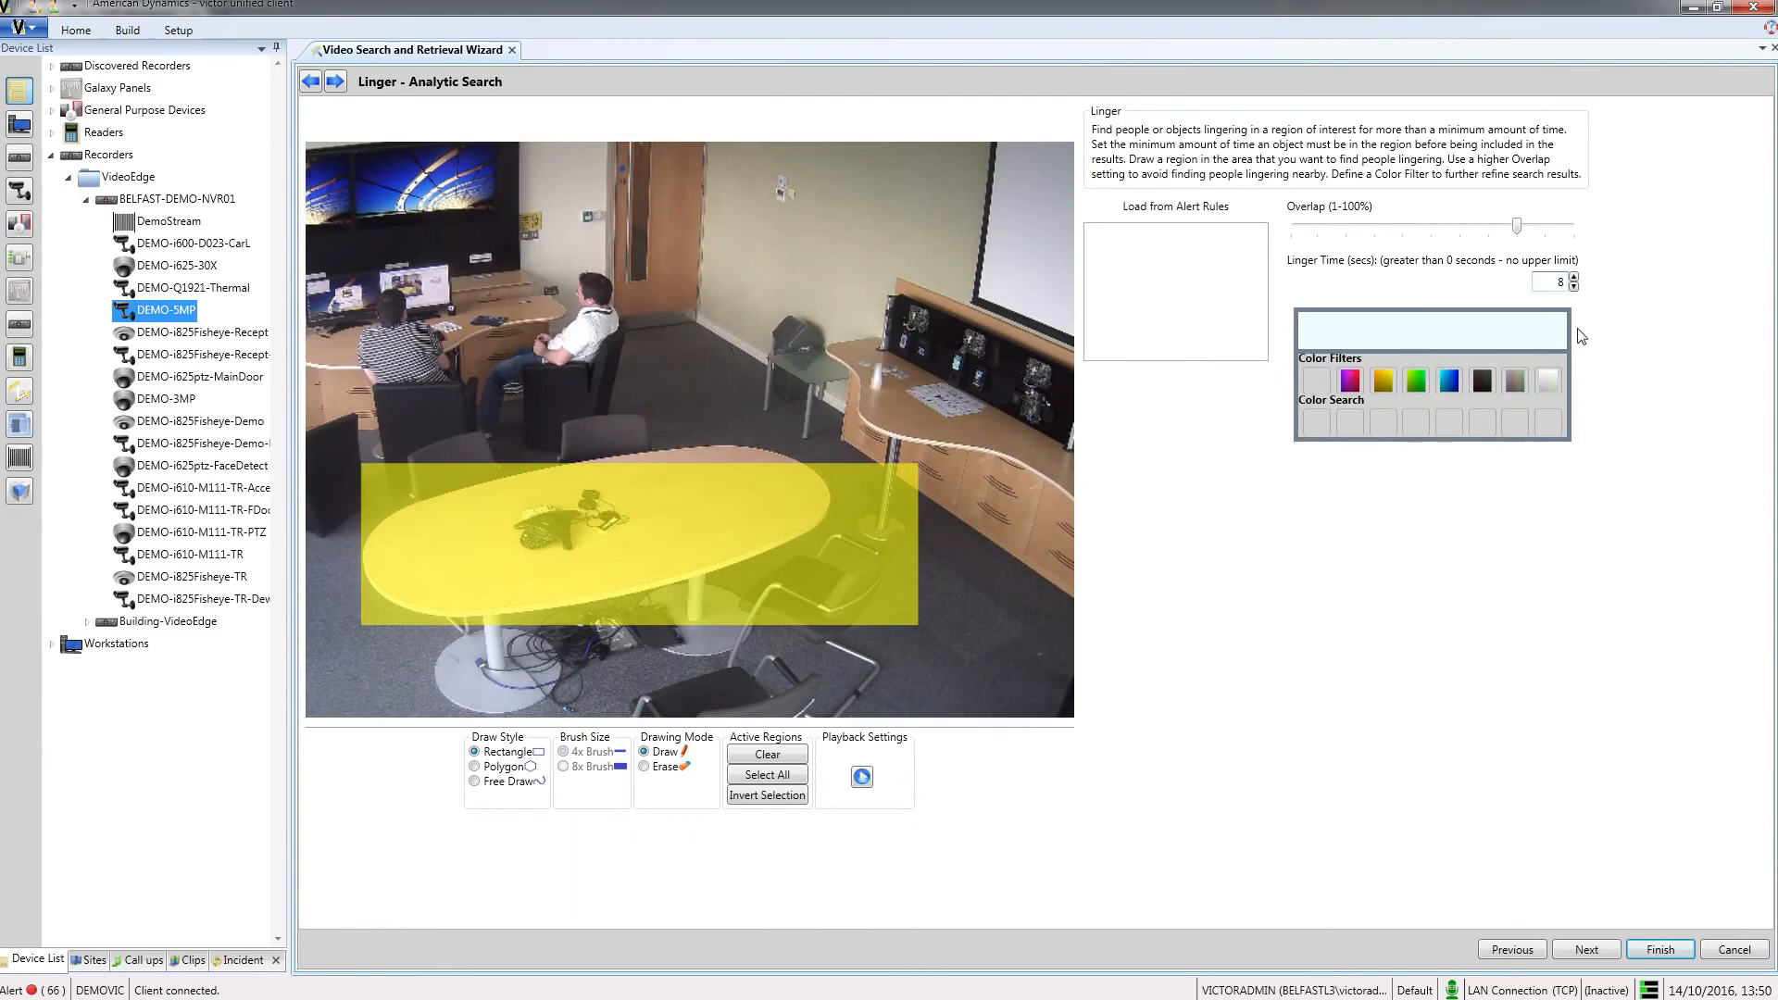
click(1595, 951)
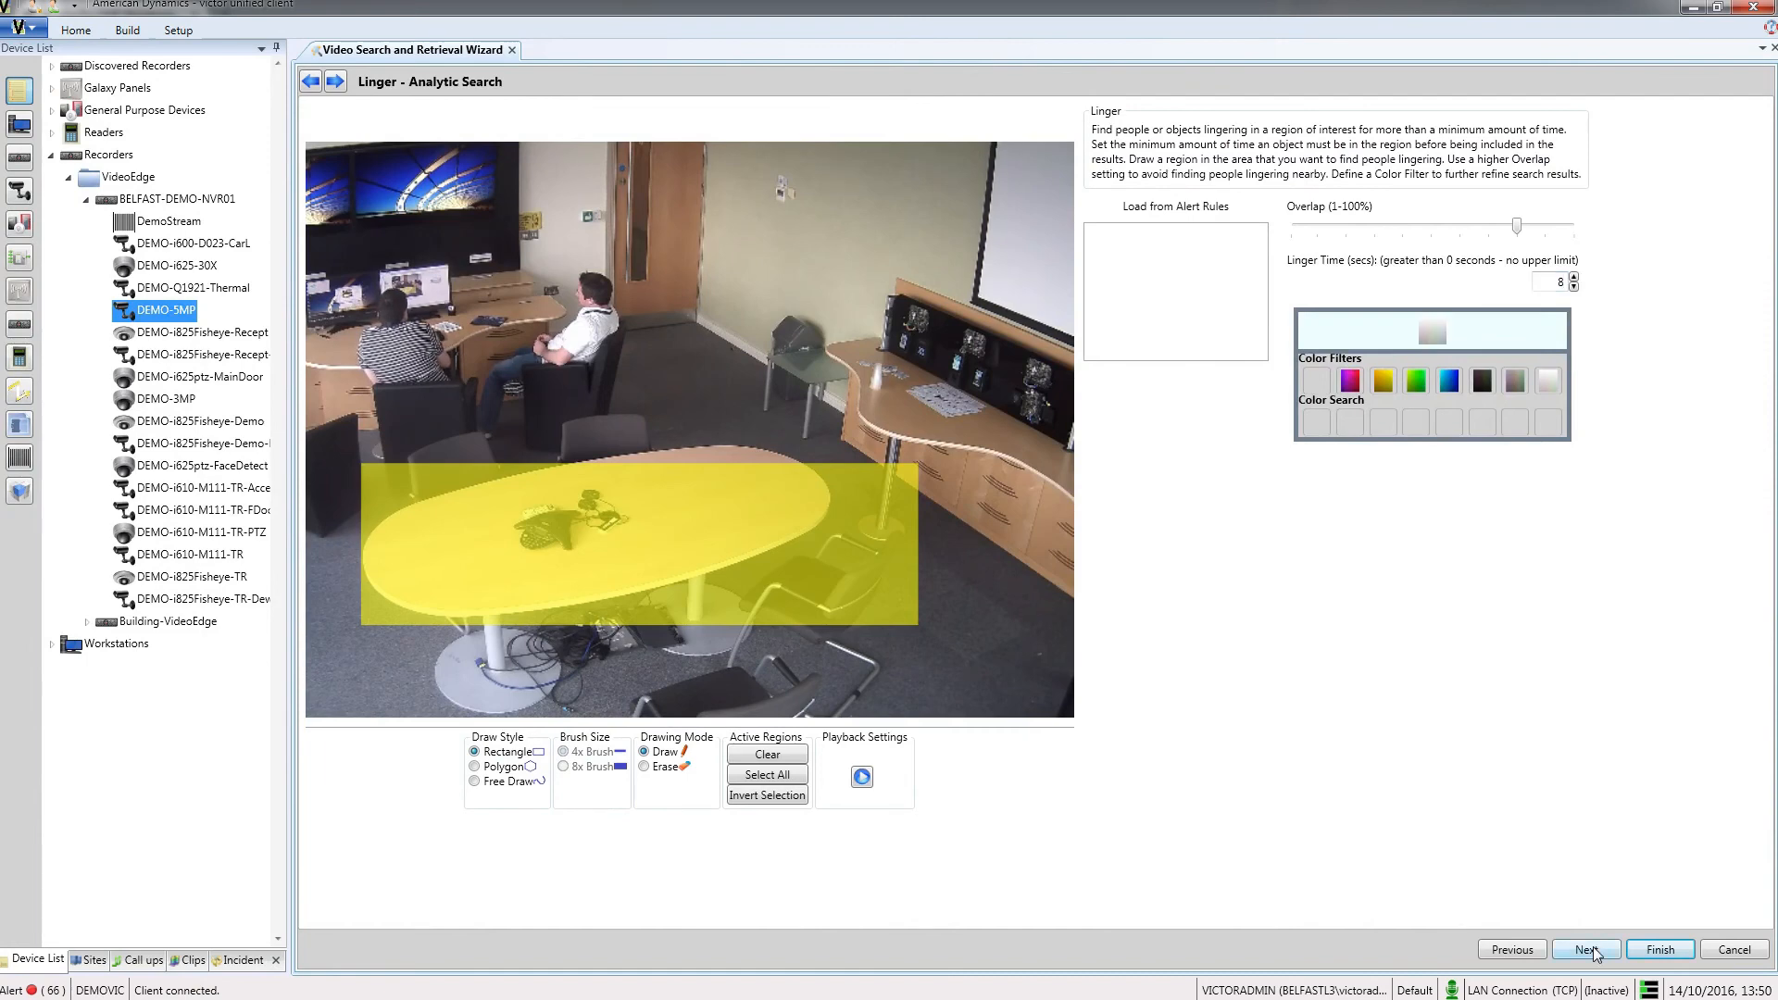
click(1656, 951)
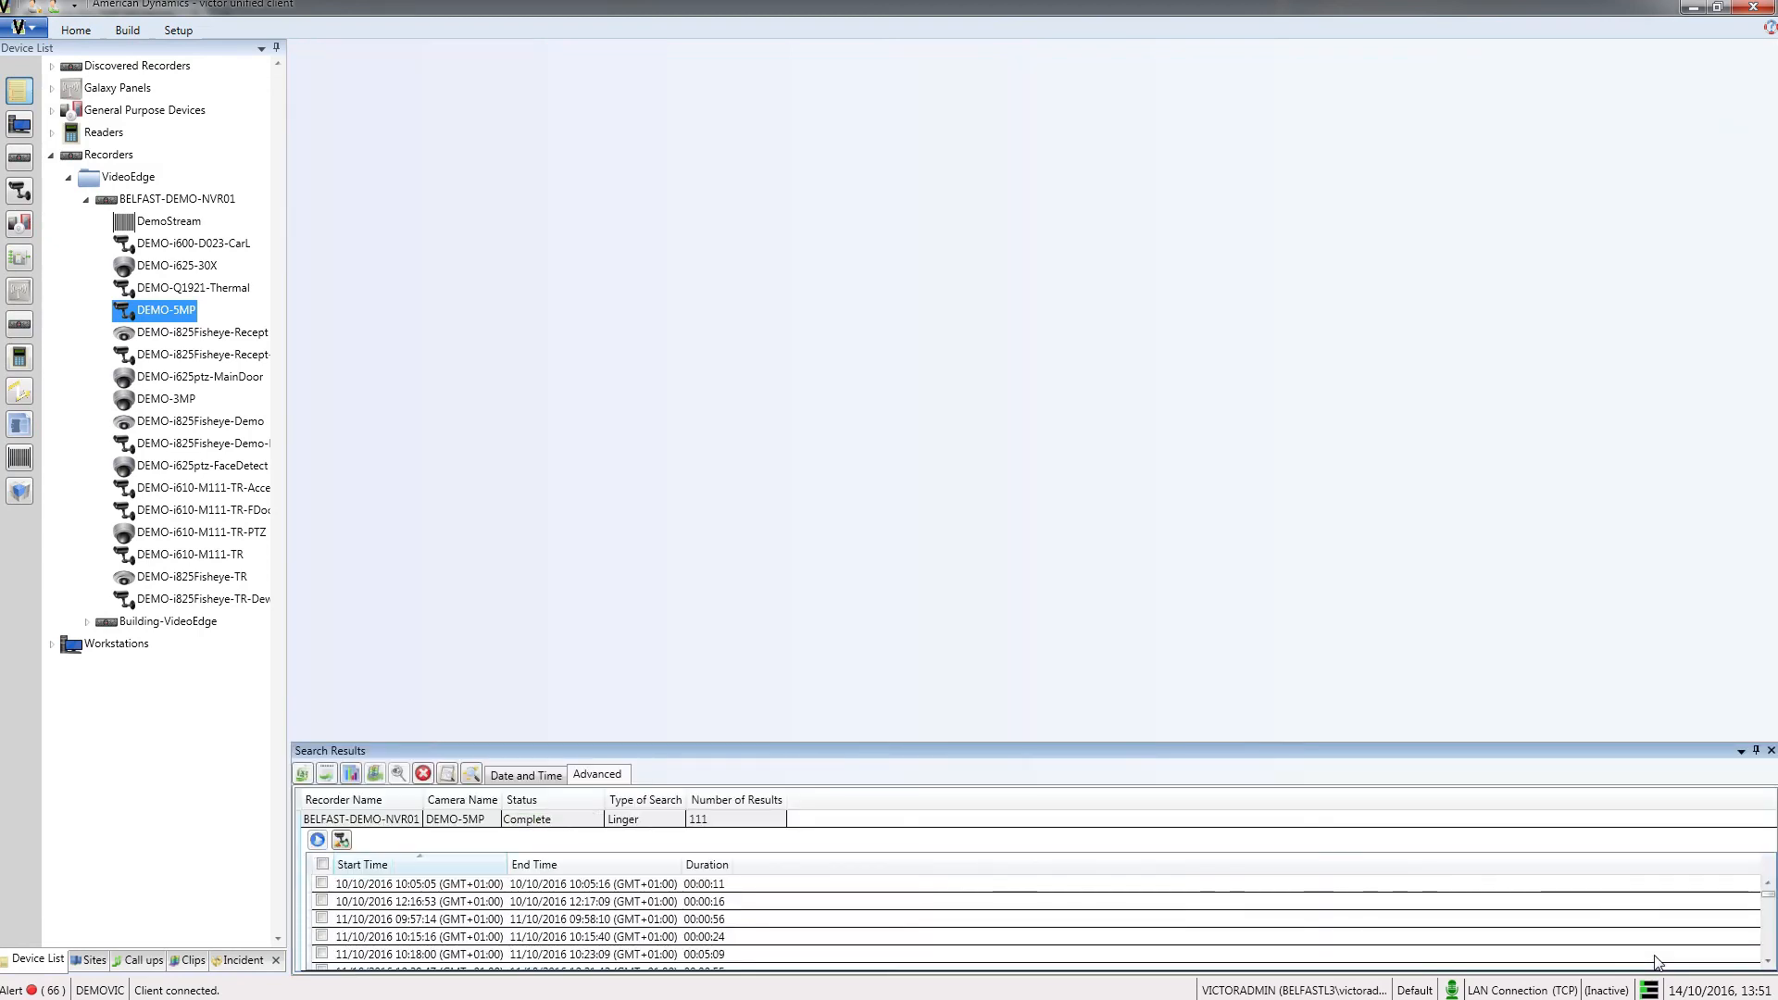
Step: Play the Linger result starting 10/10/2016 12:16:53 and chart the search results in Reports and Data Visualization
double_click(420, 903)
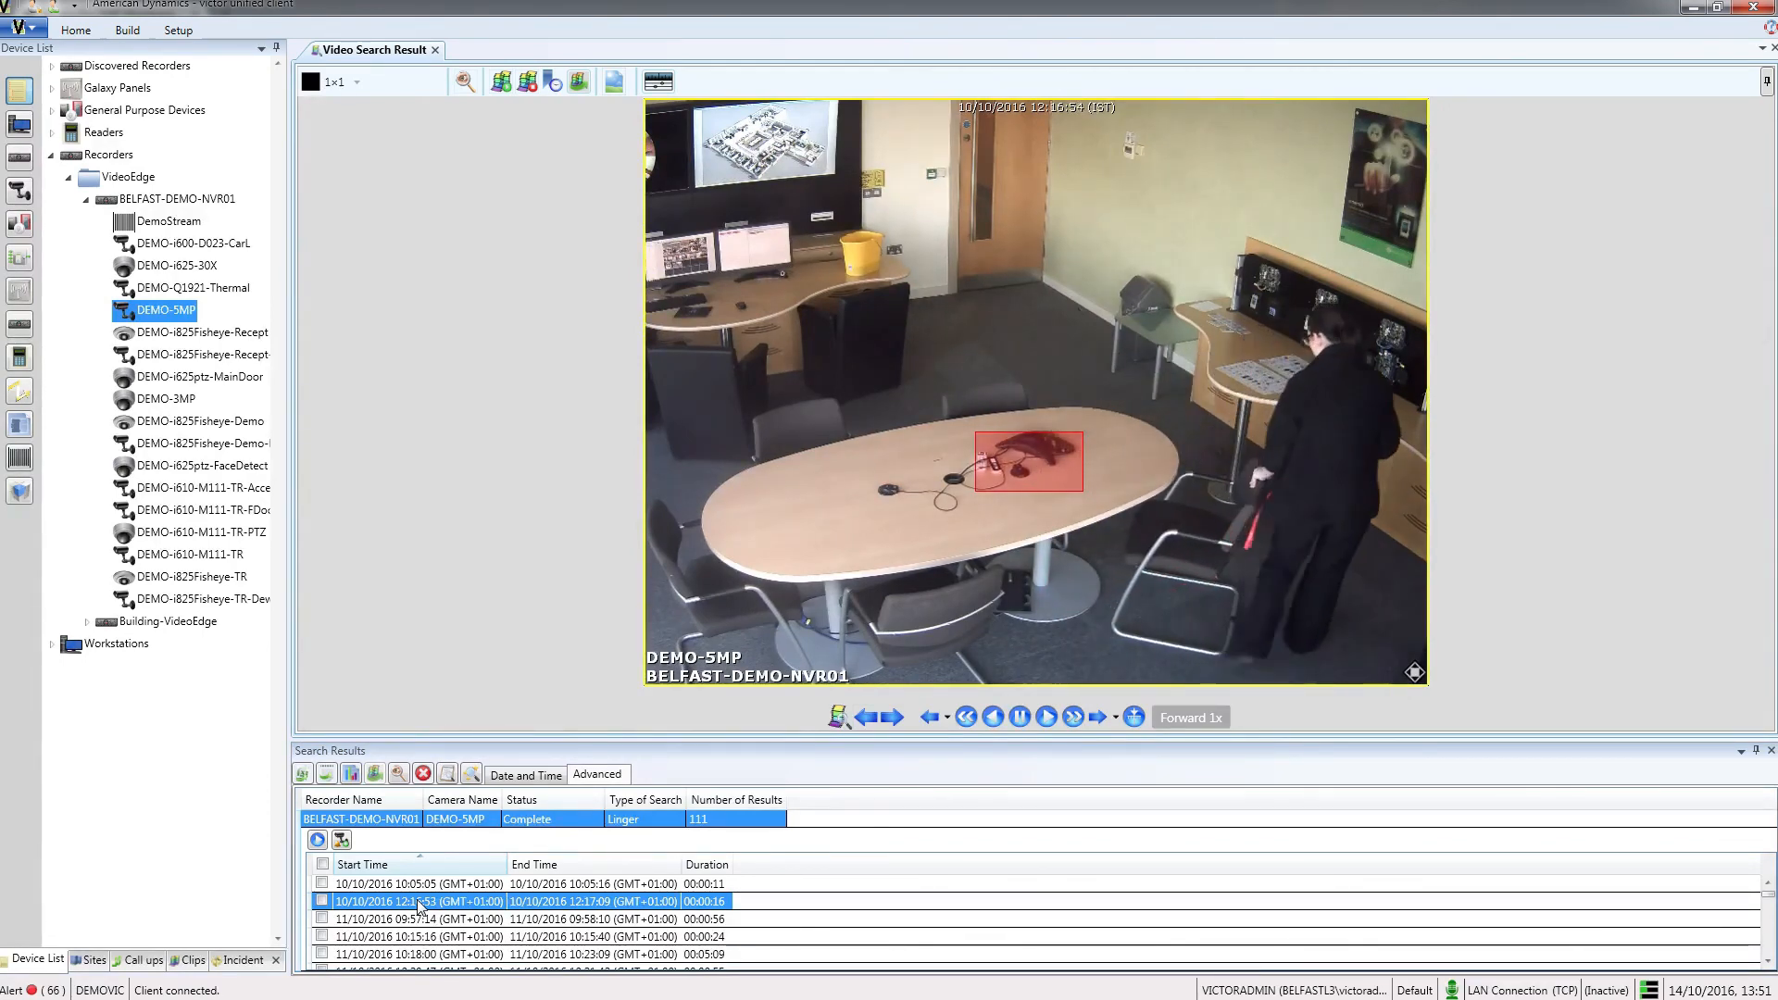
click(351, 775)
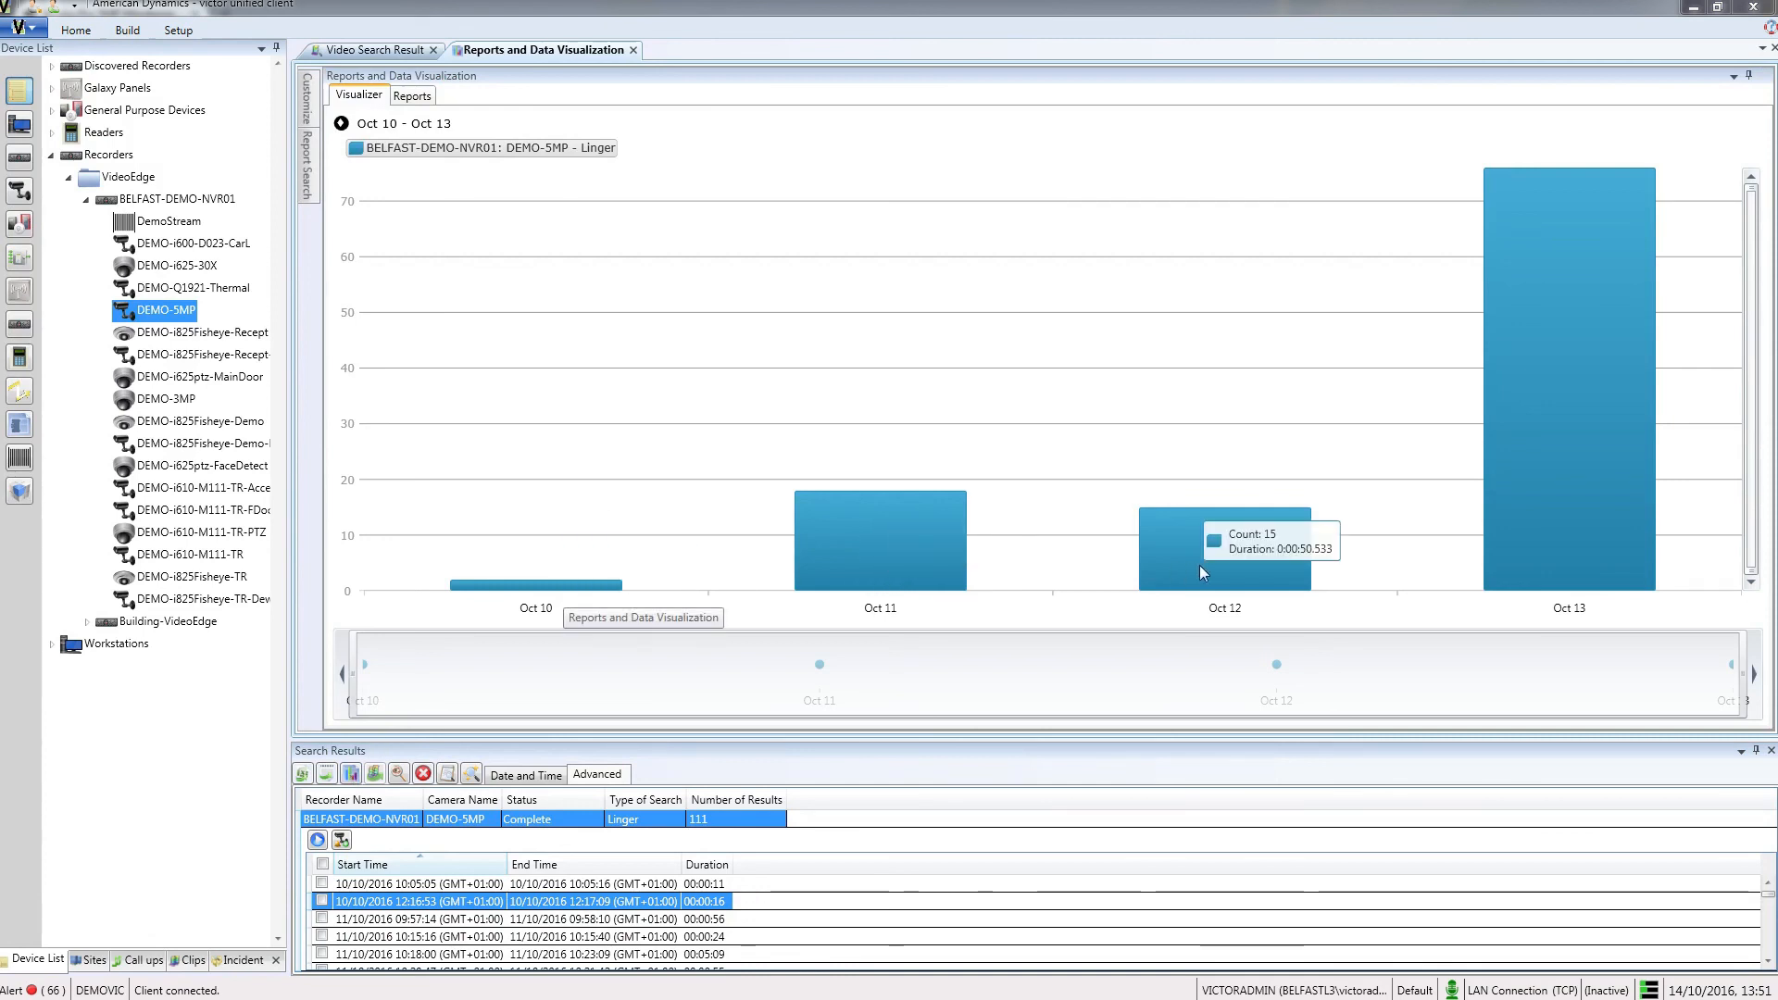
Step: Drill the Linger chart down to the 12 PM hour of Oct 13 and open the event at about 12:30 PM
mouse_move(1582, 449)
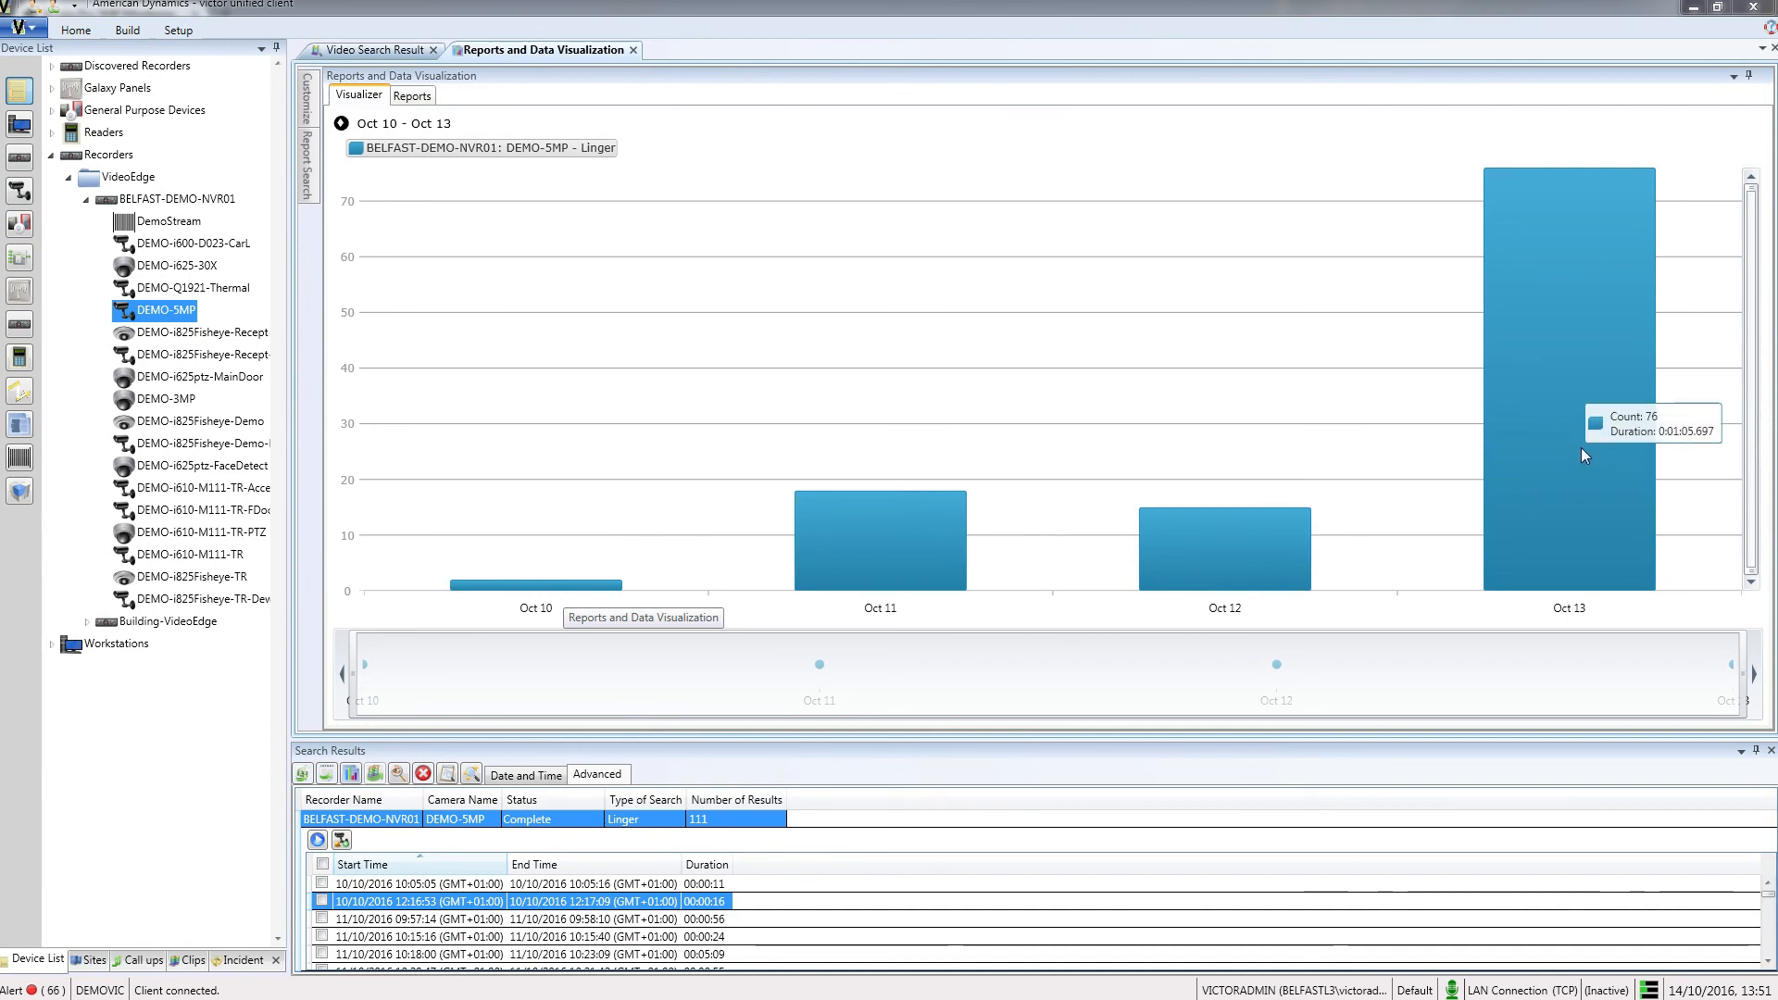
click(1581, 447)
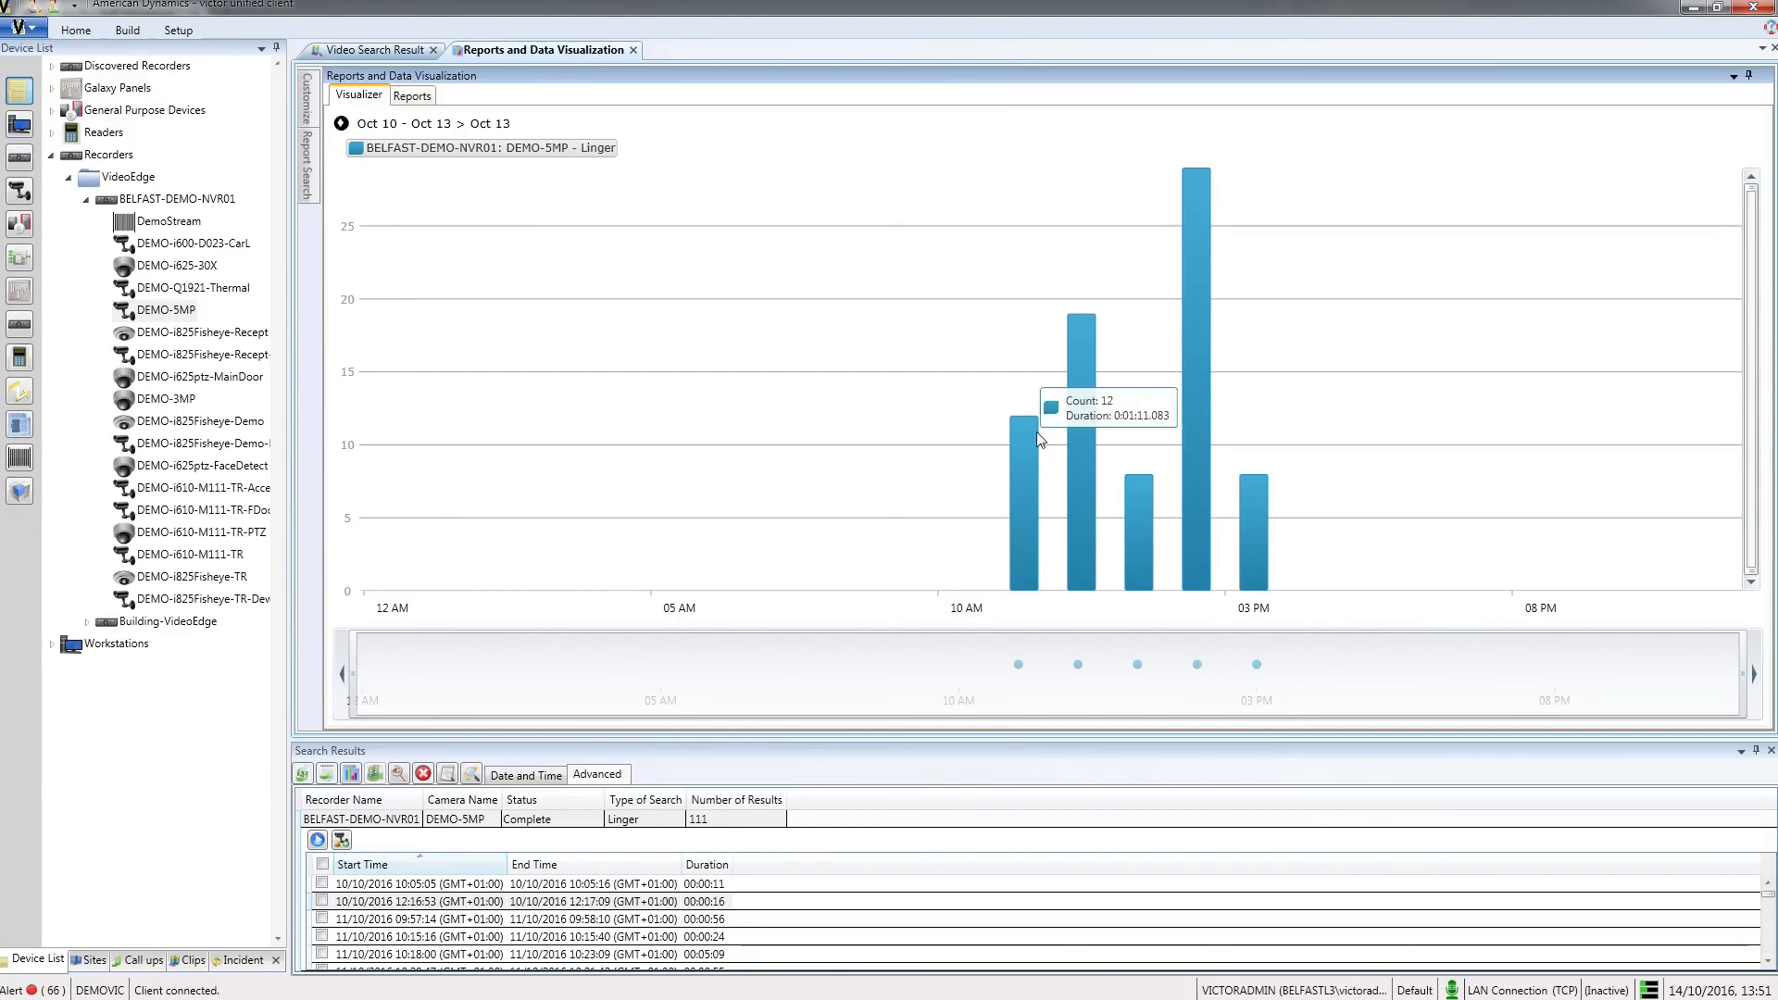
click(1091, 434)
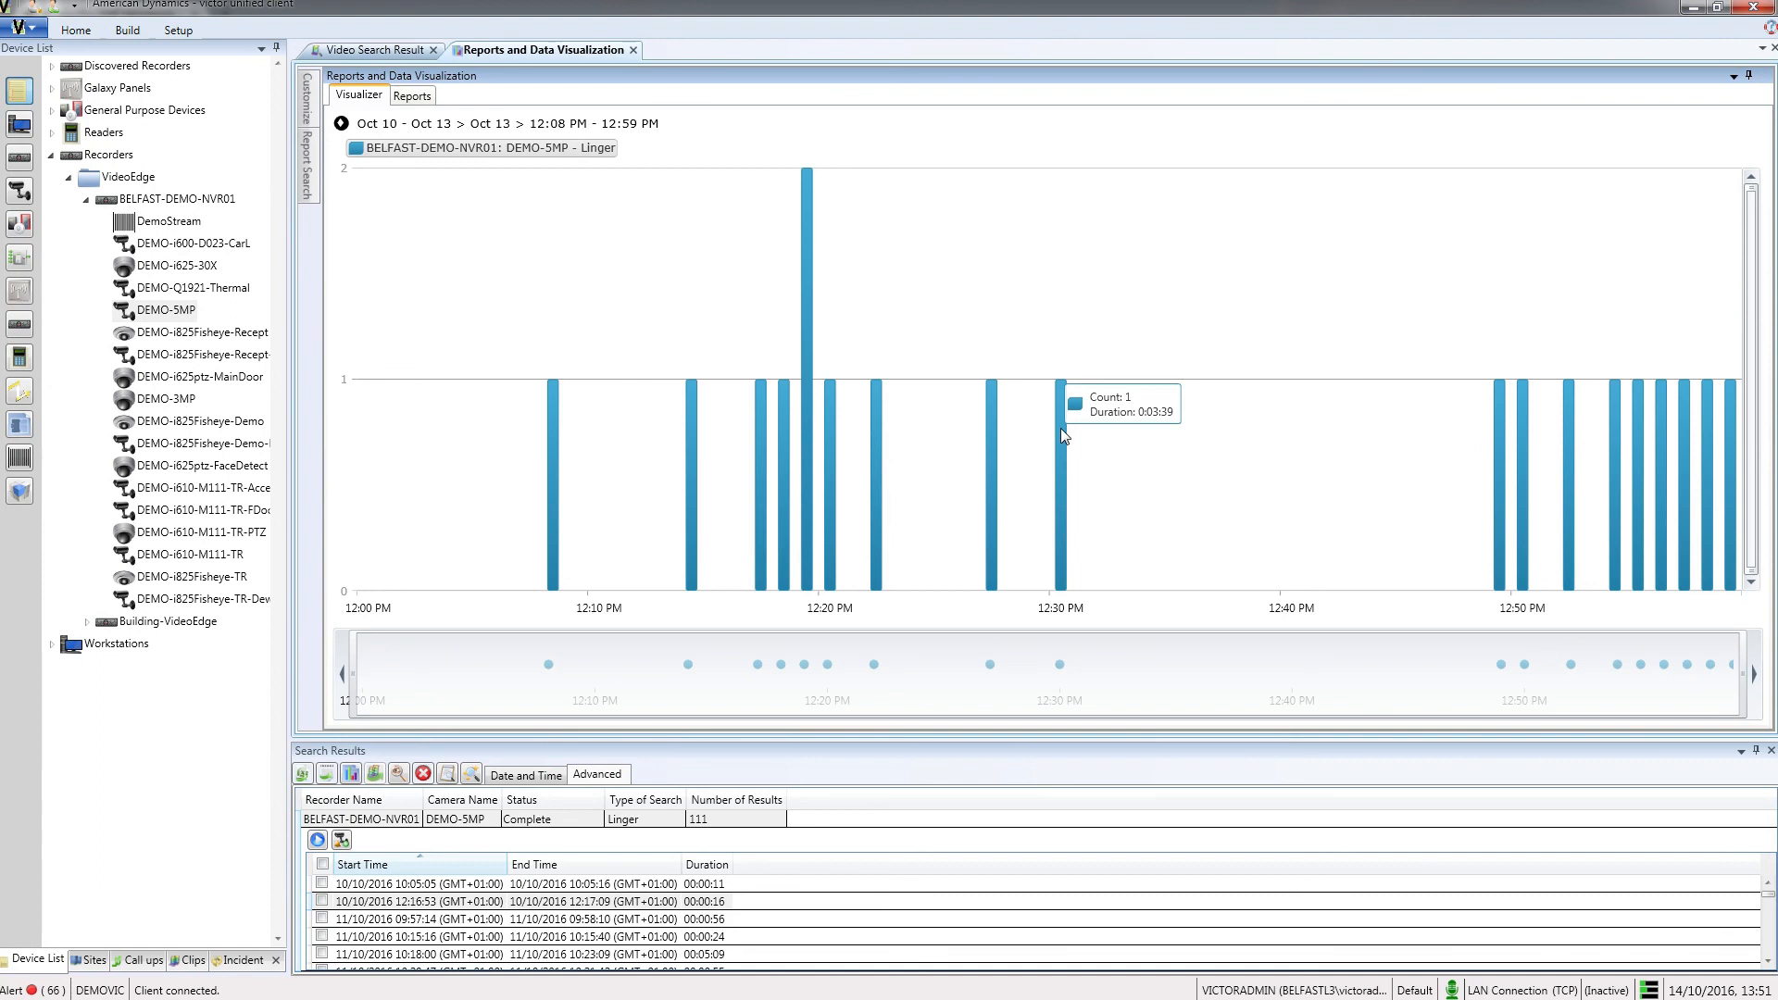
click(1060, 429)
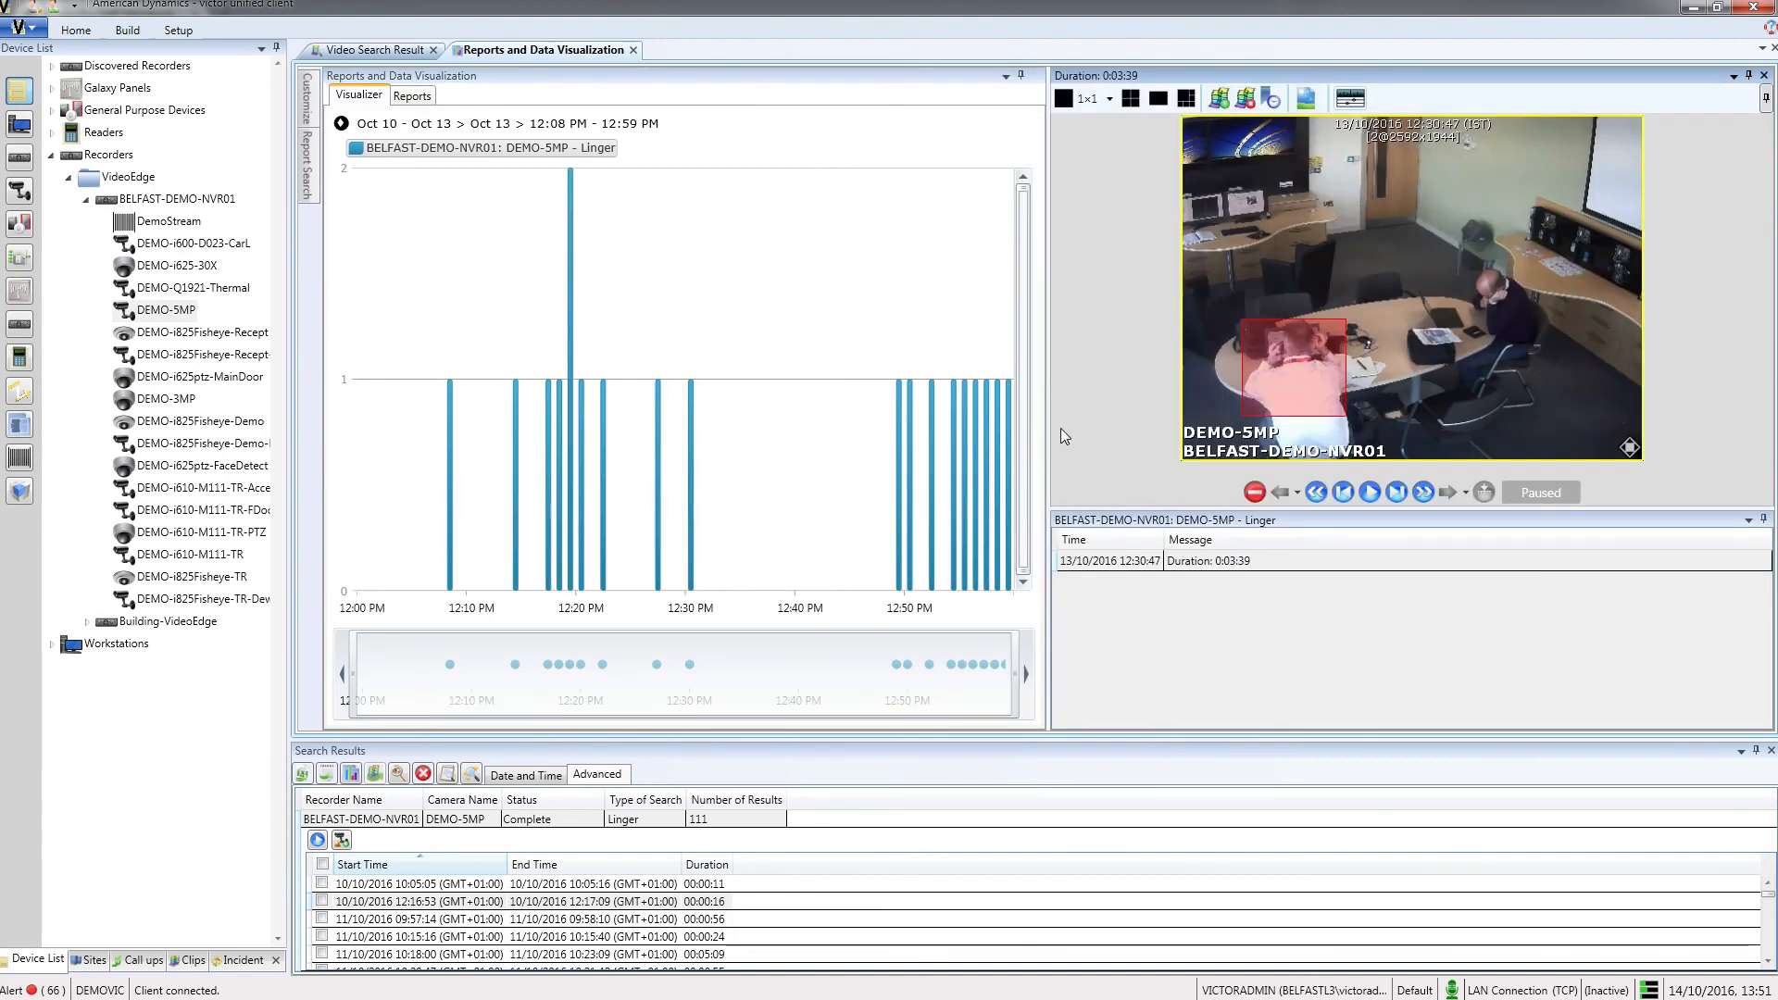